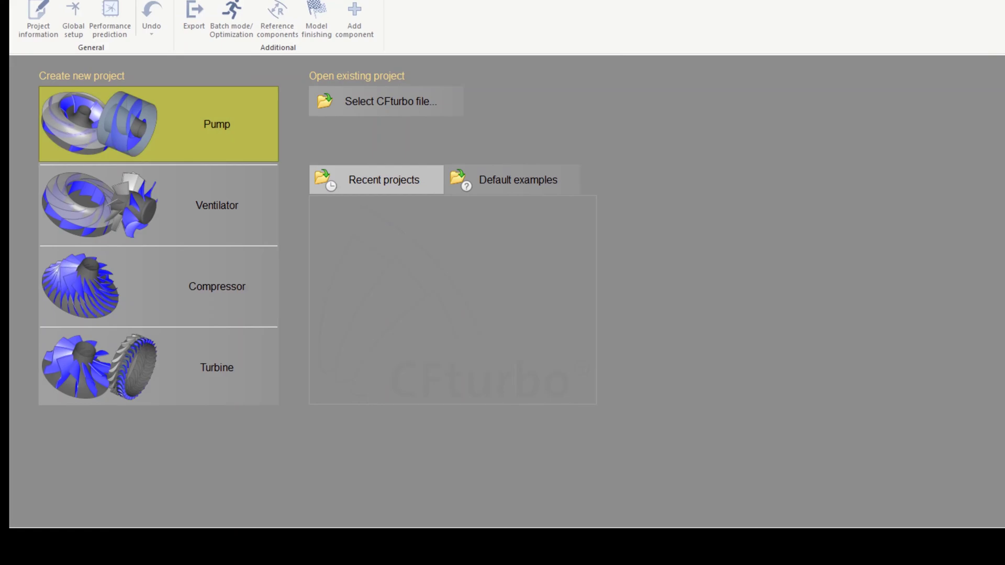
Create a new pump project with flow rate 5000 l/s, head 6 m and 510 revolutions per minute
click(246, 150)
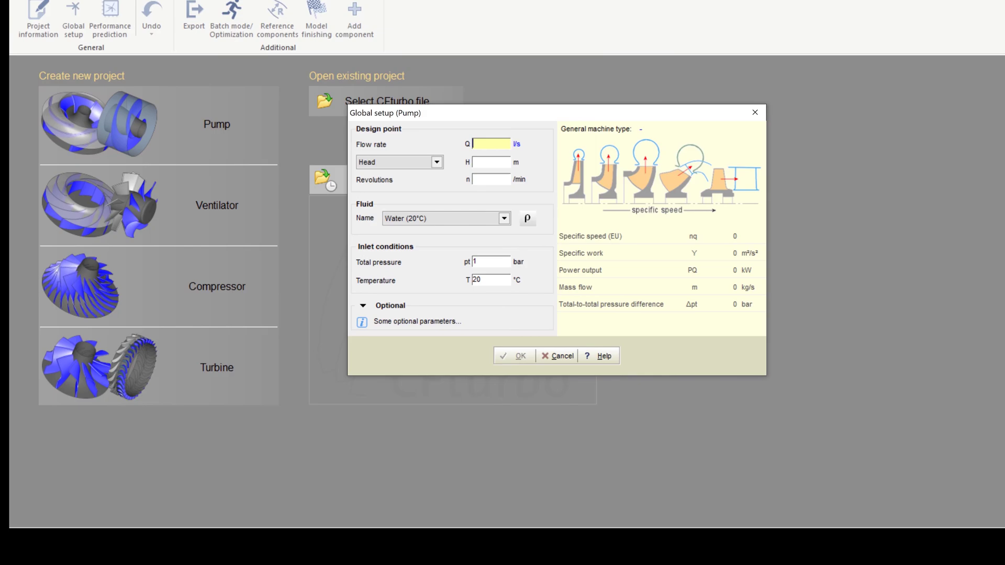
text(5000)
key(Tab)
text(6)
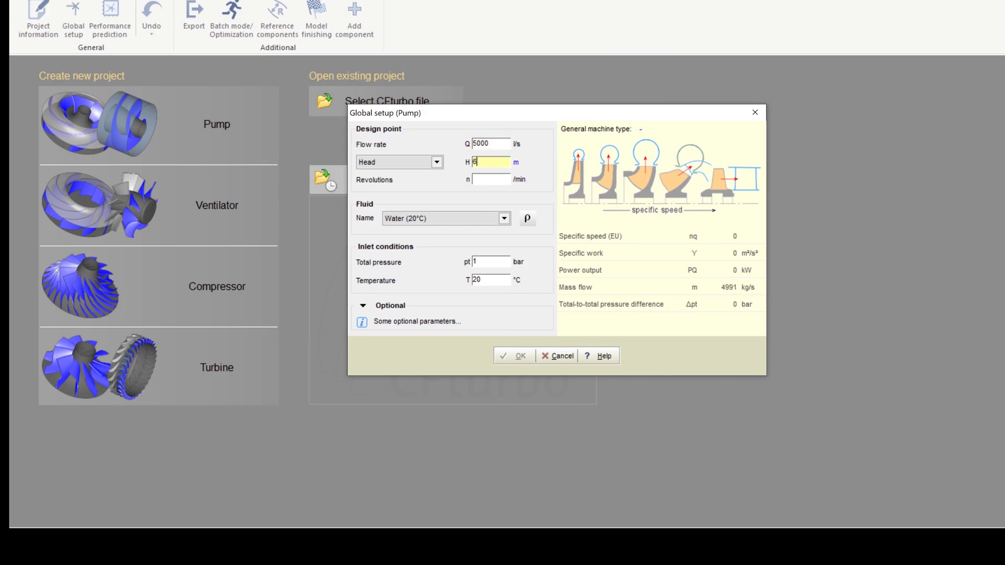
key(Tab)
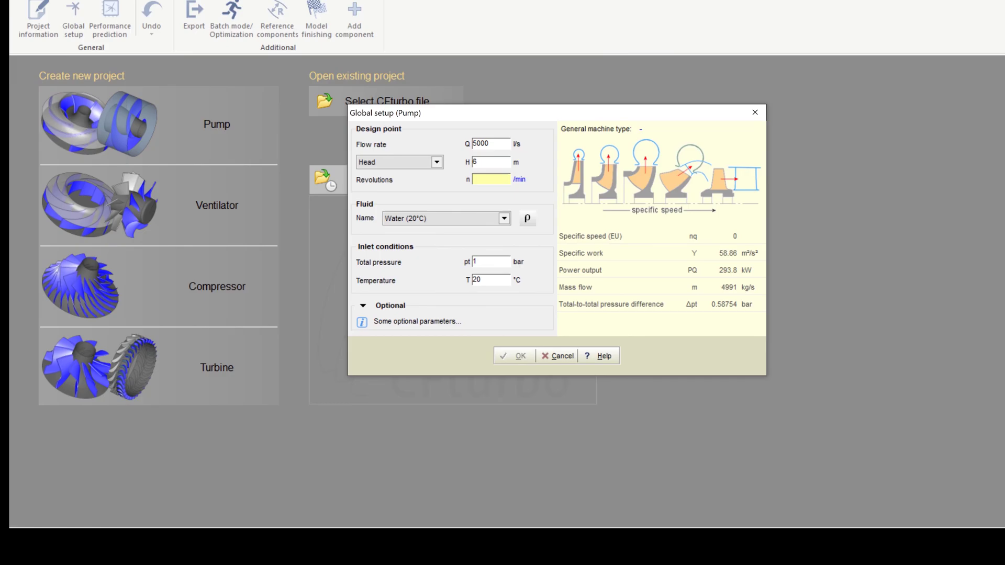
text(510)
key(Tab)
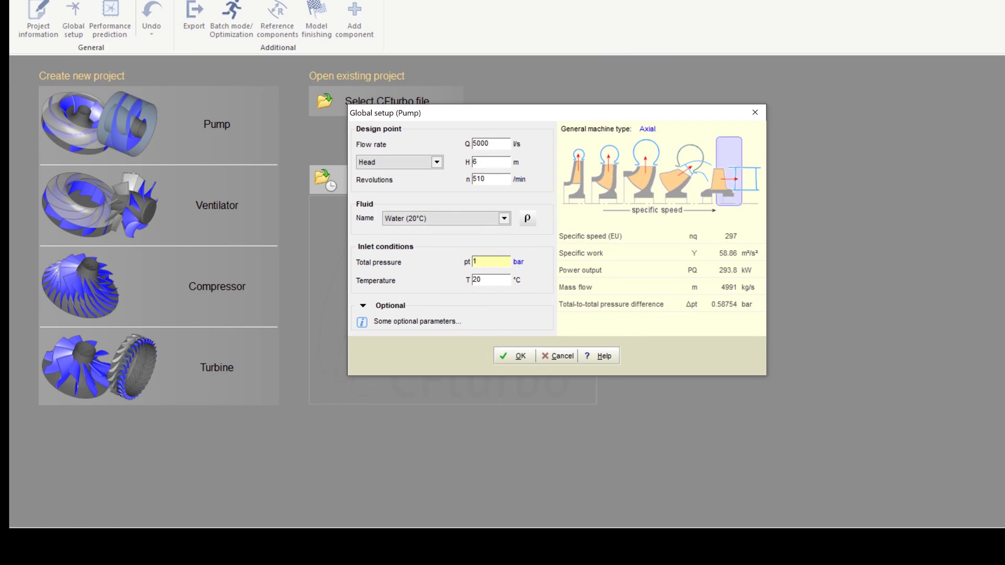
click(514, 356)
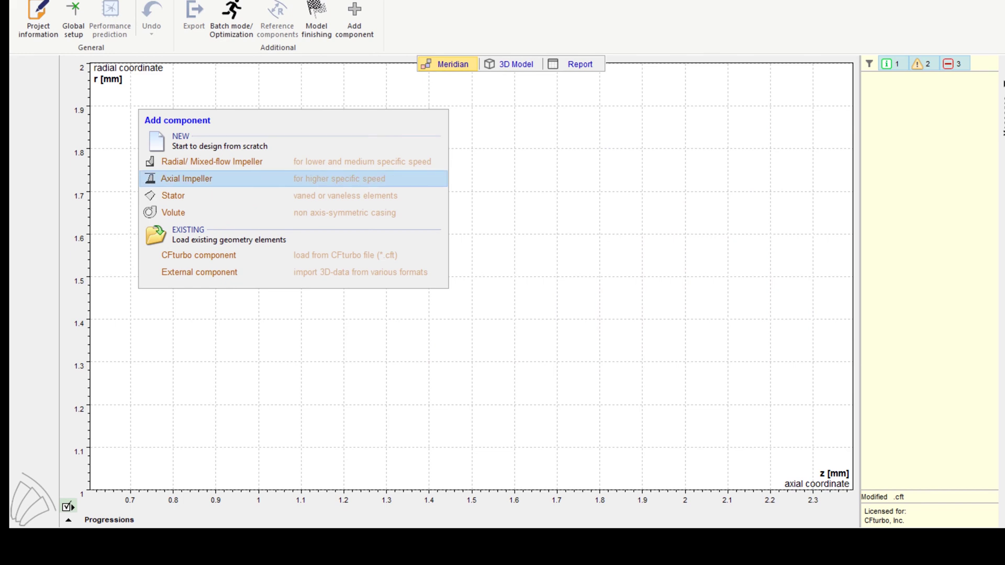
Add a new axial impeller and set its inlet and outlet tip clearance to 5 mm
click(186, 178)
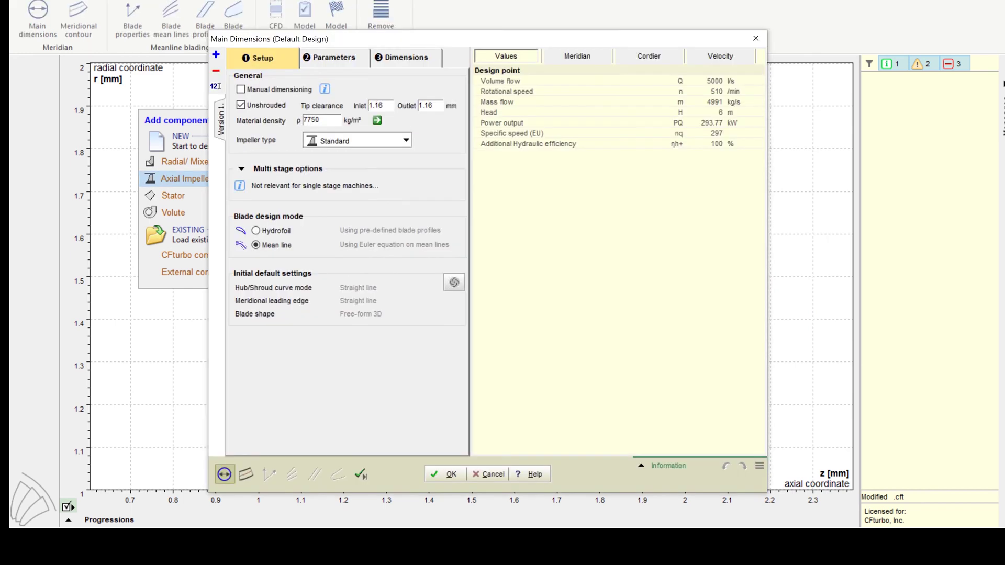
text(5)
key(Tab)
text(5)
Examine the empirical work coefficient function used to calculate the impeller diameter
key(ctrl+Tab)
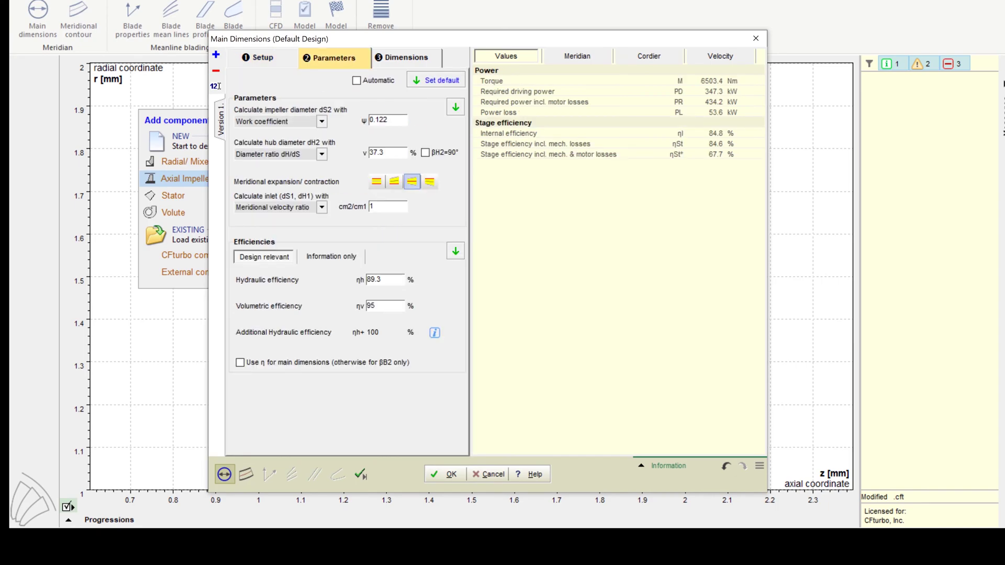
key(Tab)
click(421, 130)
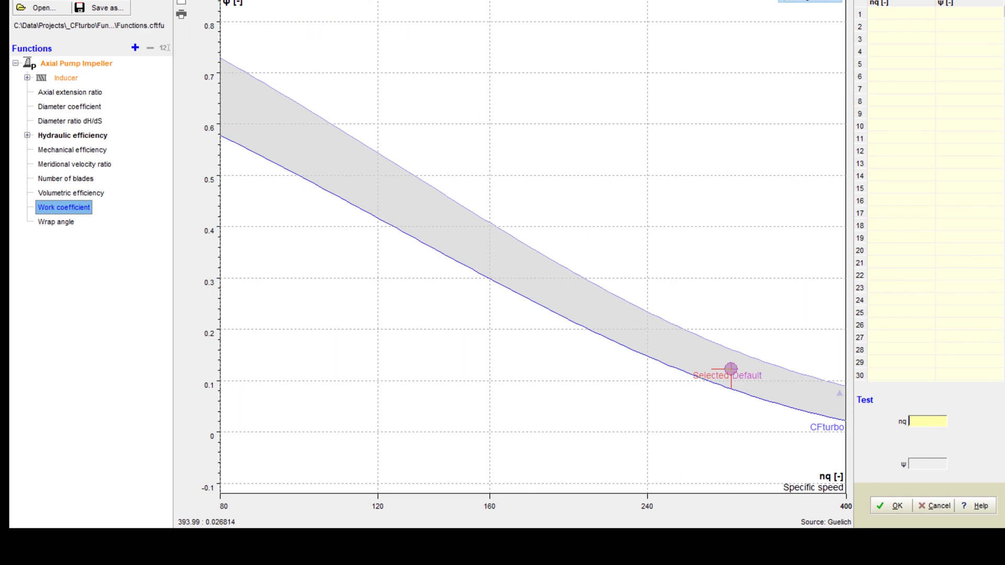
click(892, 506)
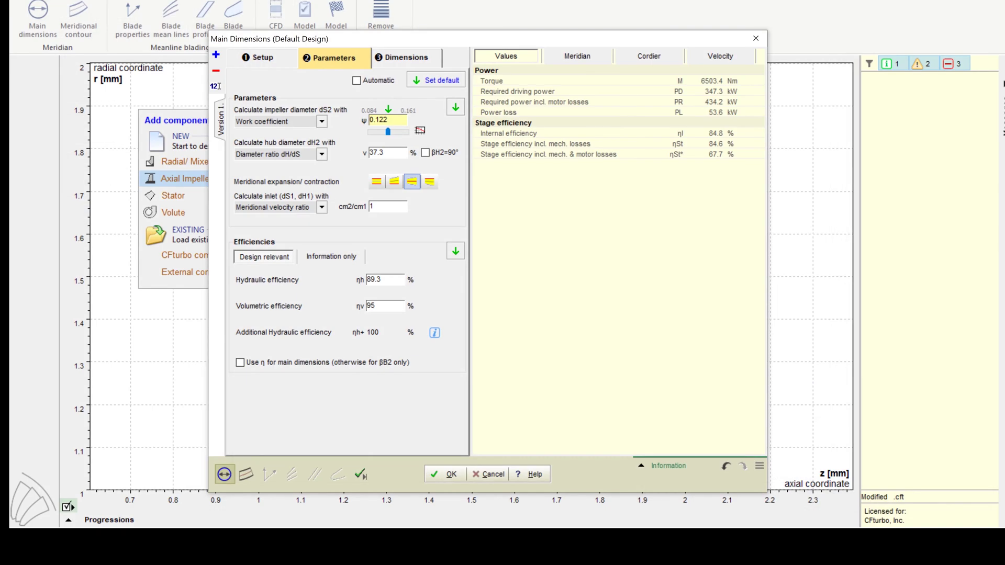
Apply the default efficiencies and inspect the hydraulic efficiency function
click(455, 251)
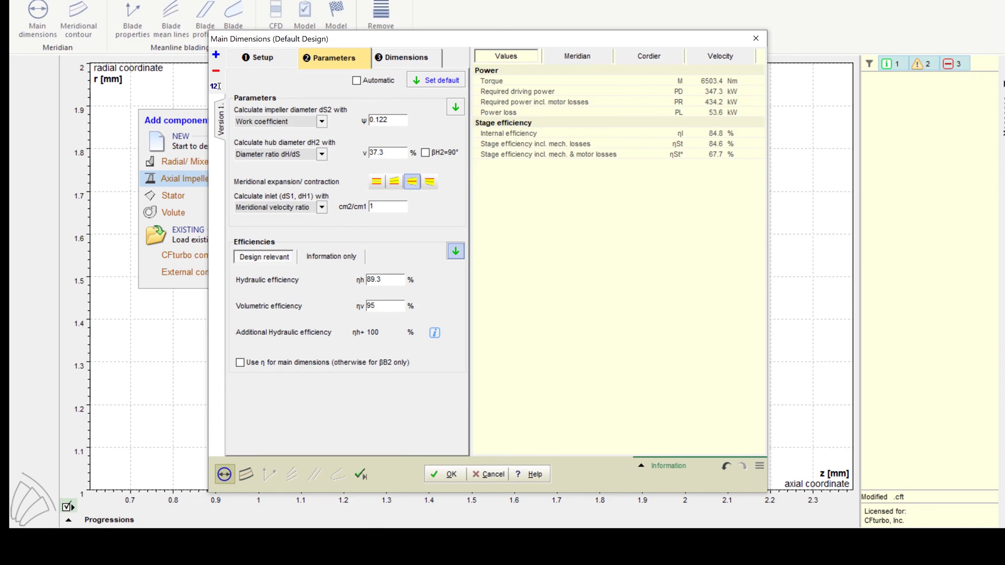
click(386, 281)
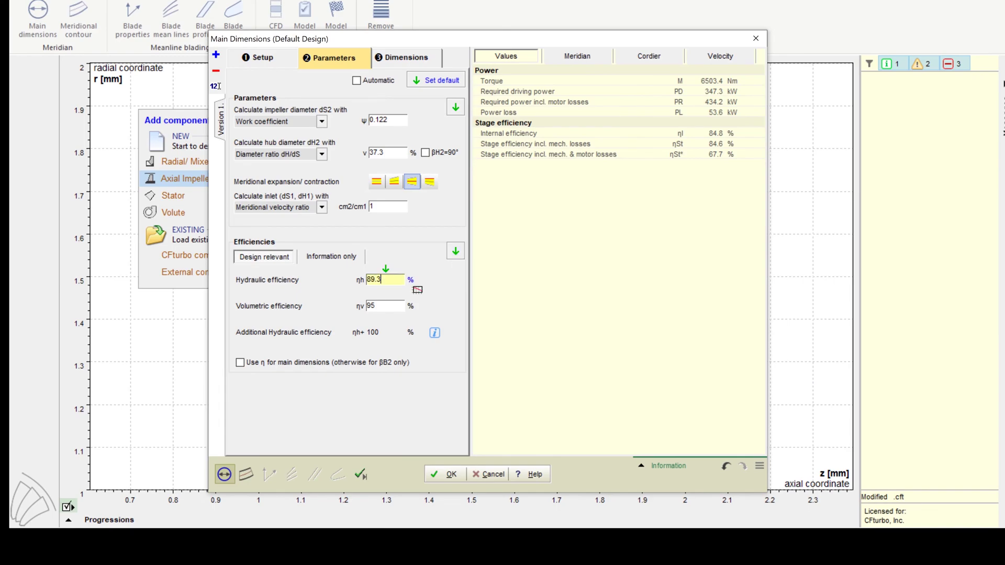
click(418, 289)
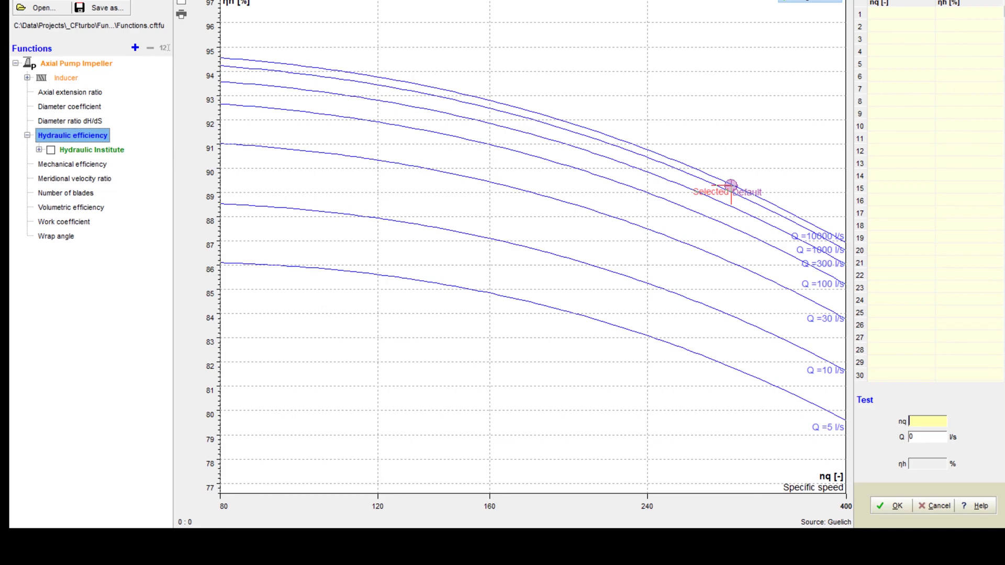
click(893, 506)
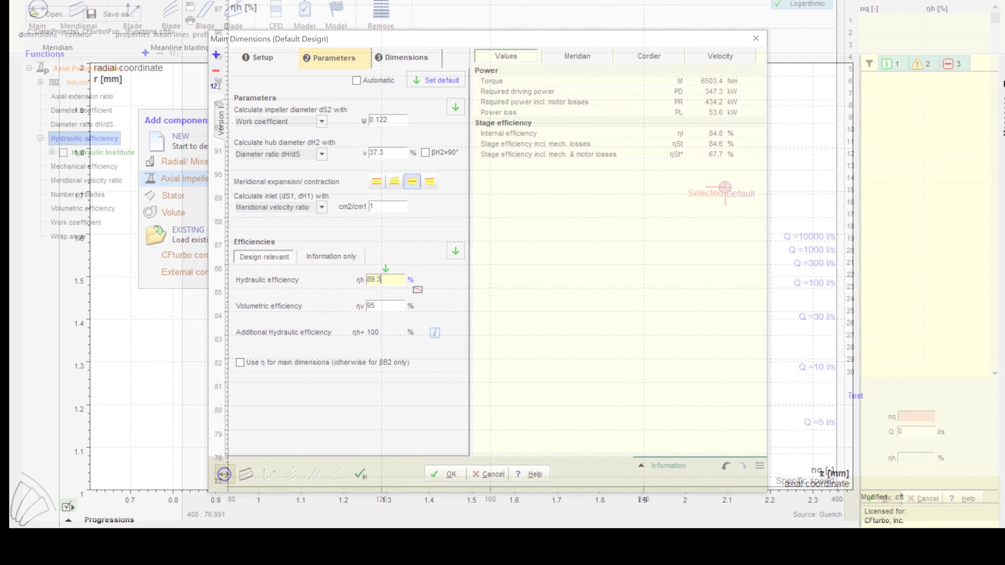
Calculate the main dimensions, then set the inlet hub diameter to 450 mm and the inlet shroud diameter to 1150 mm
click(407, 58)
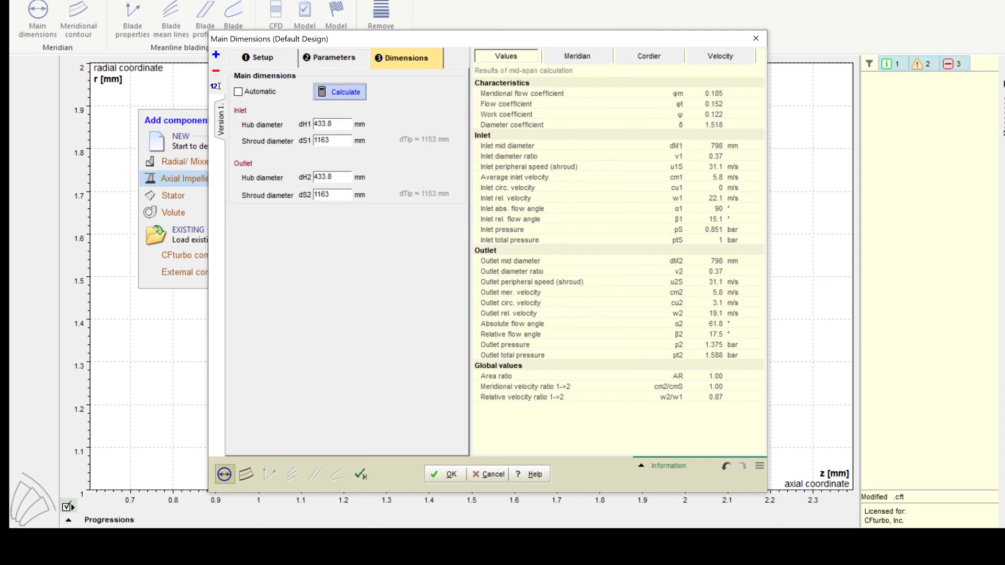
click(340, 92)
key(Tab)
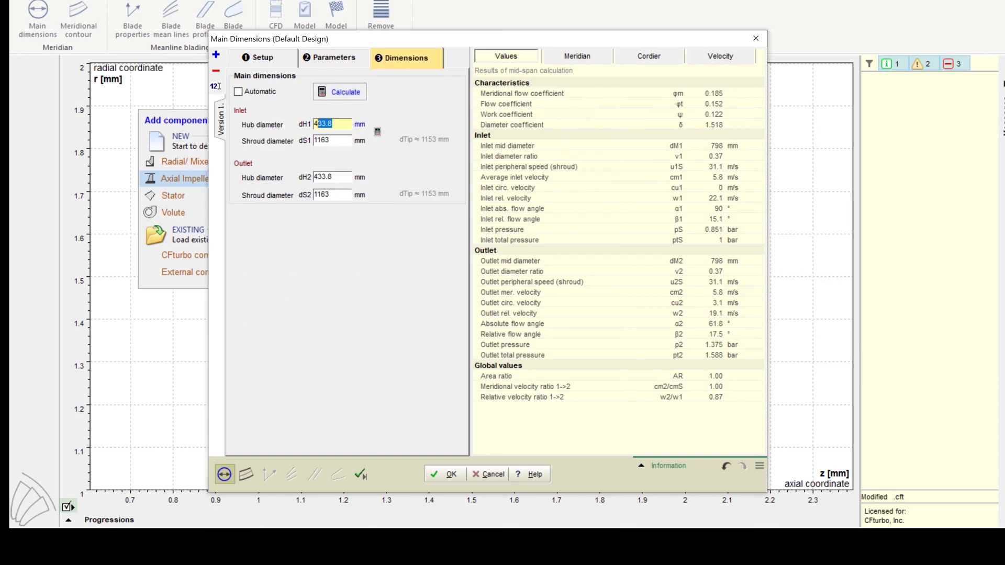
text(450)
key(Tab)
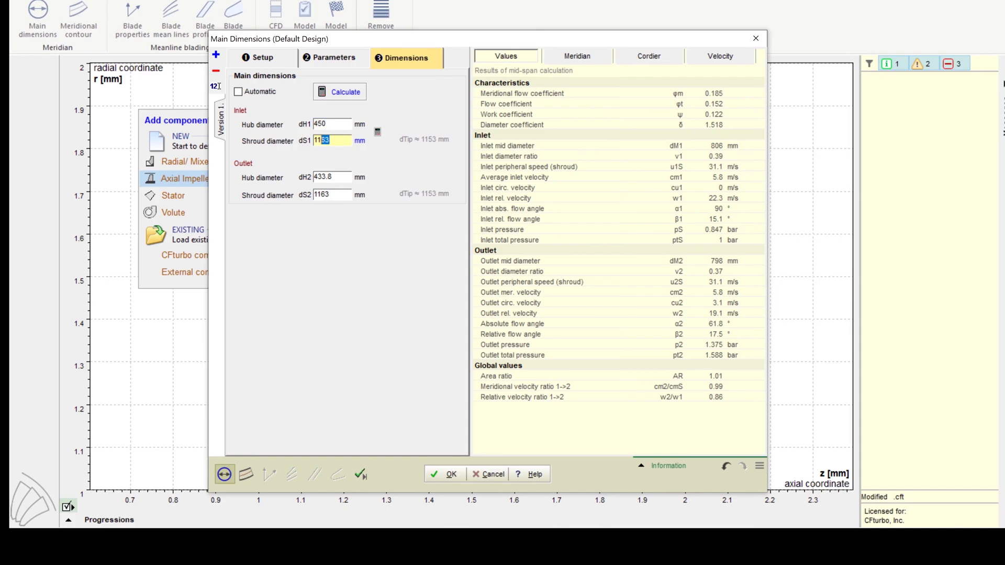
text(50)
key(Tab)
Set the outlet hub diameter to 450 mm and the outlet shroud diameter to 1150 mm, and check the Cordier diagram
text(50)
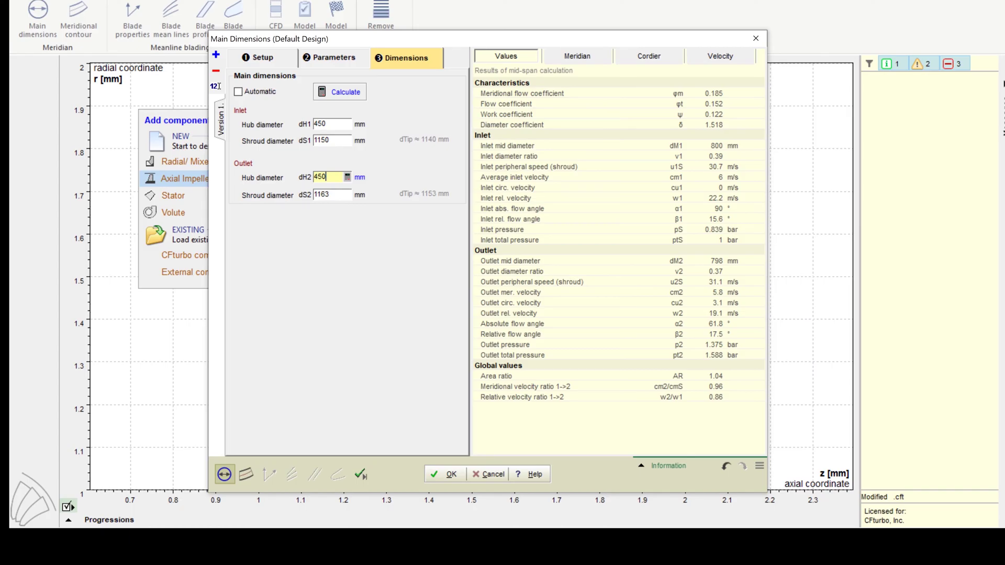
key(Tab)
key(shift+Left)
key(shift+Left)
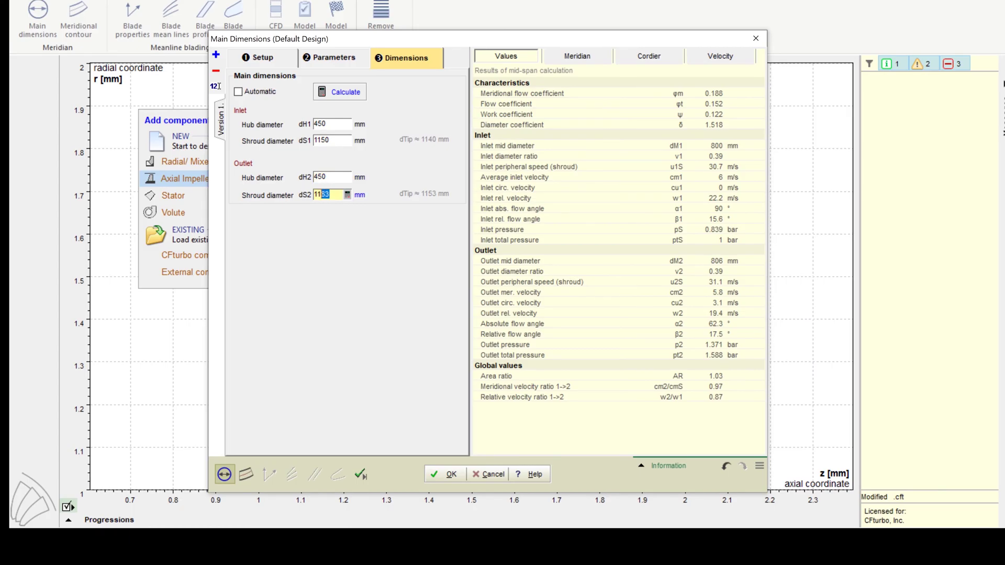
text(50)
click(577, 56)
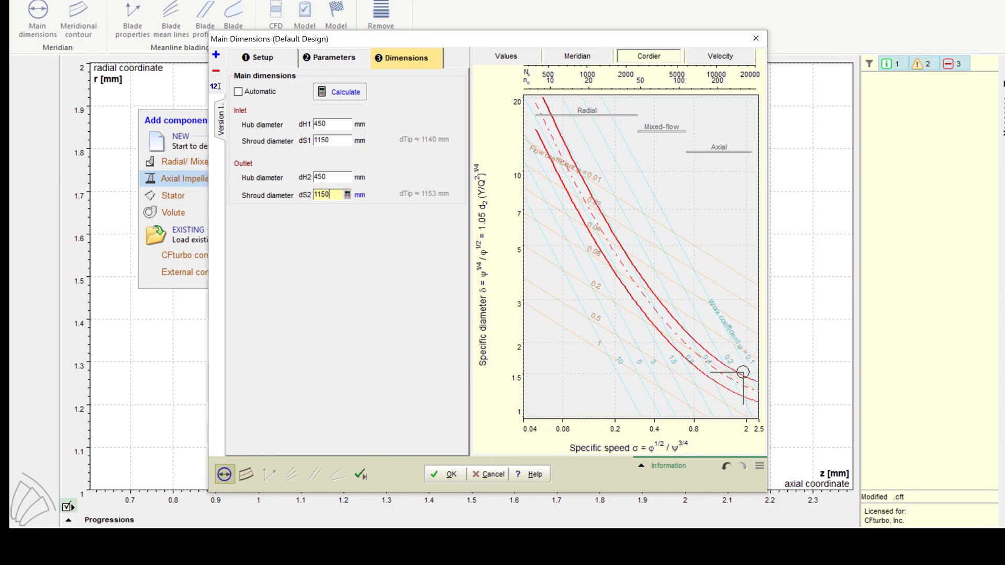
click(334, 141)
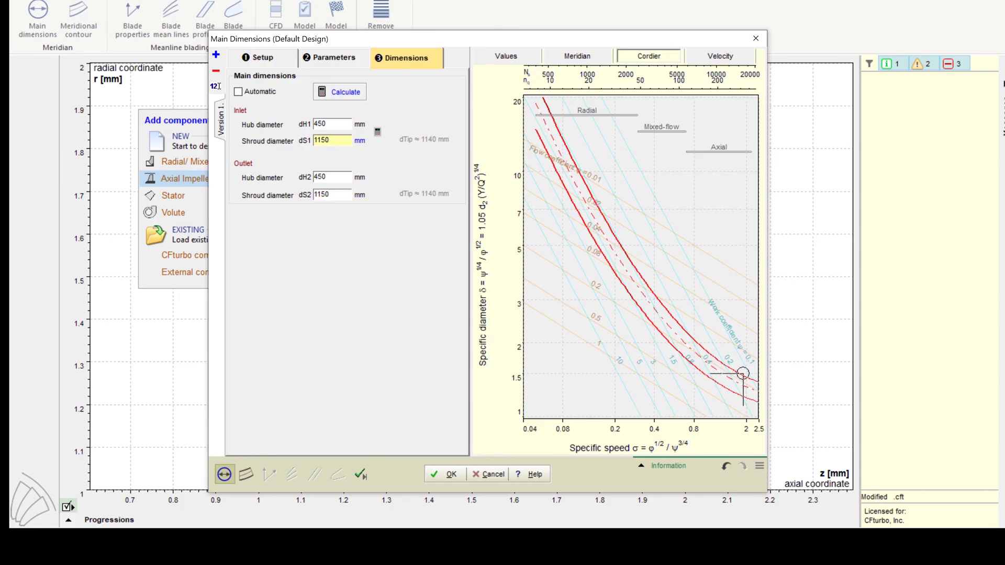
Extend the impeller's meridional contour axially by placing the outlet midpoint at z = 400 mm
click(247, 474)
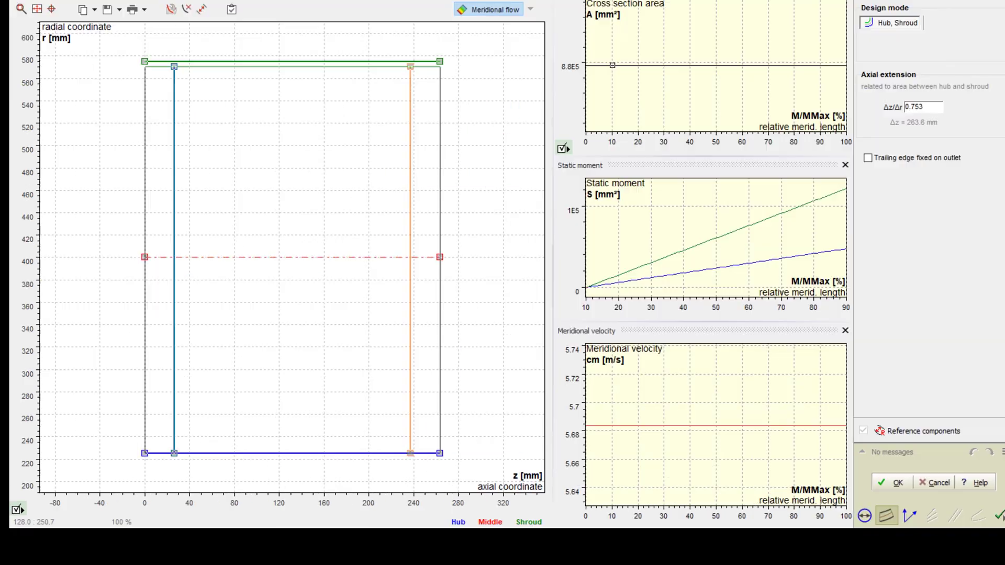
scroll(355, 289, down, 1)
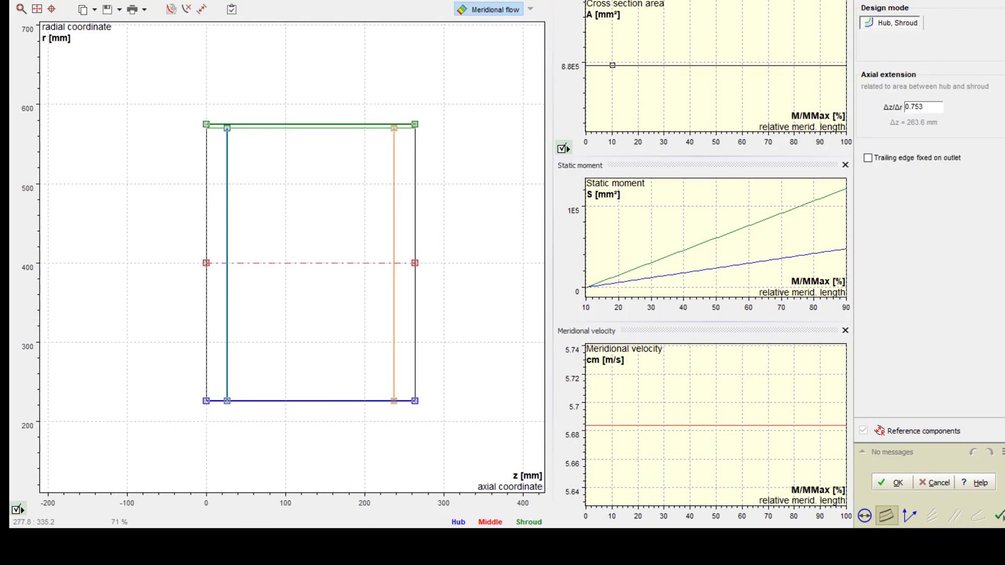
middle_drag(355, 289, 233, 290)
drag(294, 264, 402, 264)
double_click(402, 263)
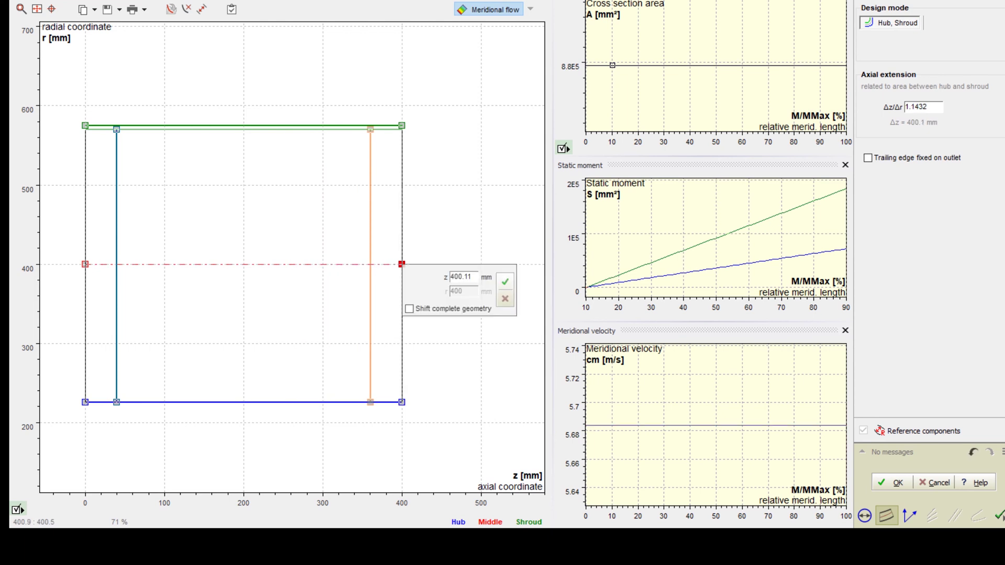
key(BackSpace)
key(BackSpace)
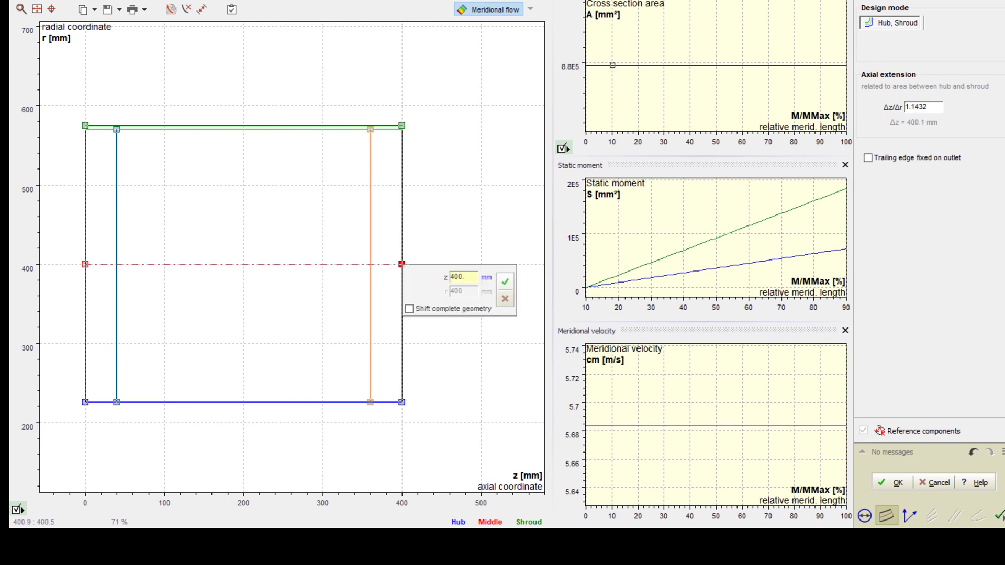
click(505, 282)
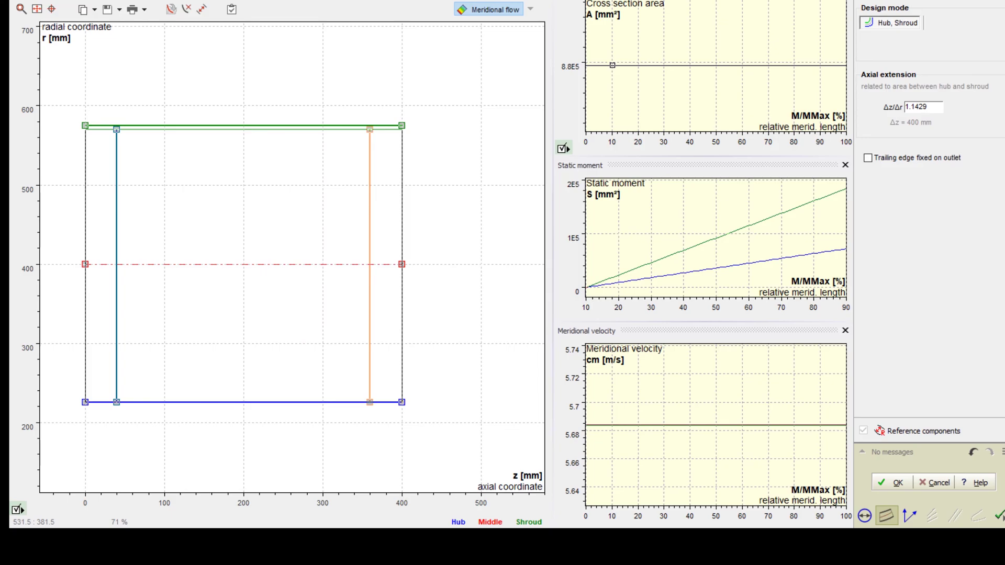
Activate solid design for the hub, set its inner radius to 200 mm, and accept the meridional contour
click(210, 1)
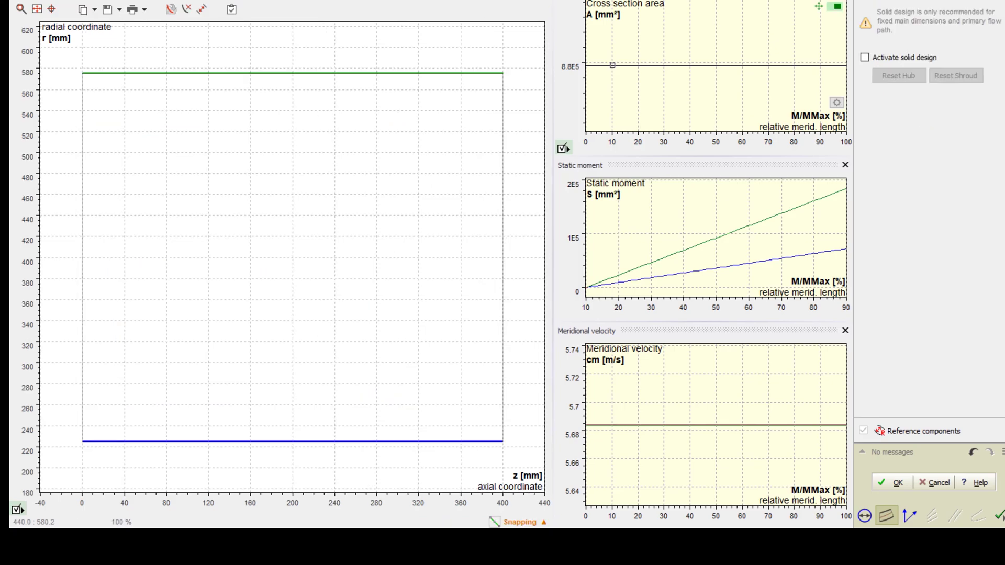
click(865, 57)
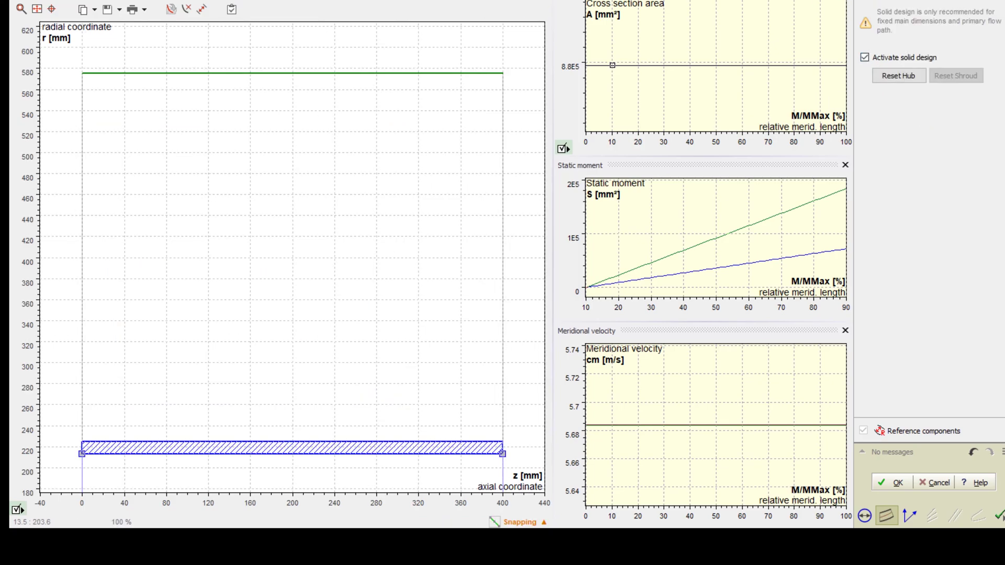
right_click(82, 454)
click(84, 462)
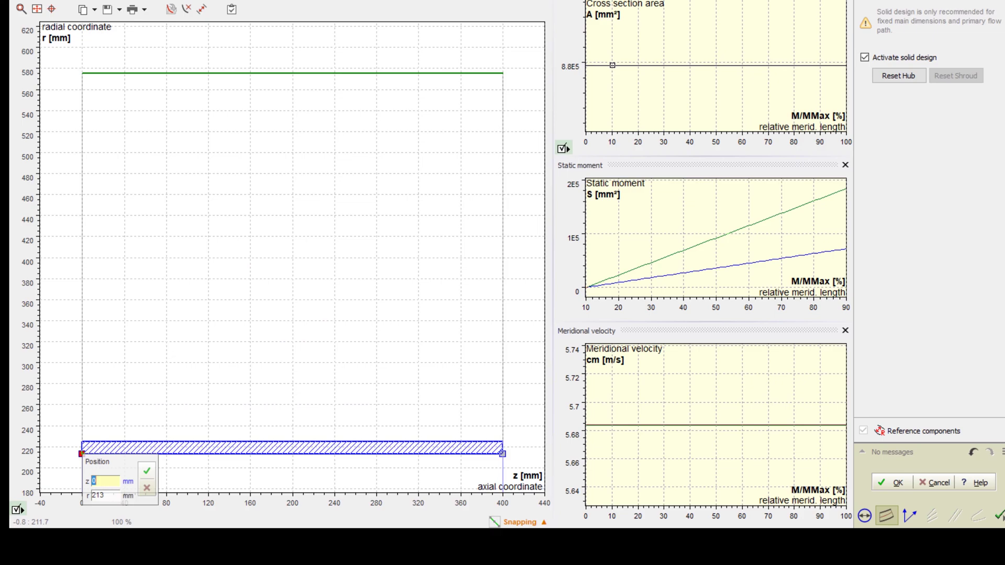
key(Tab)
text(200)
click(147, 470)
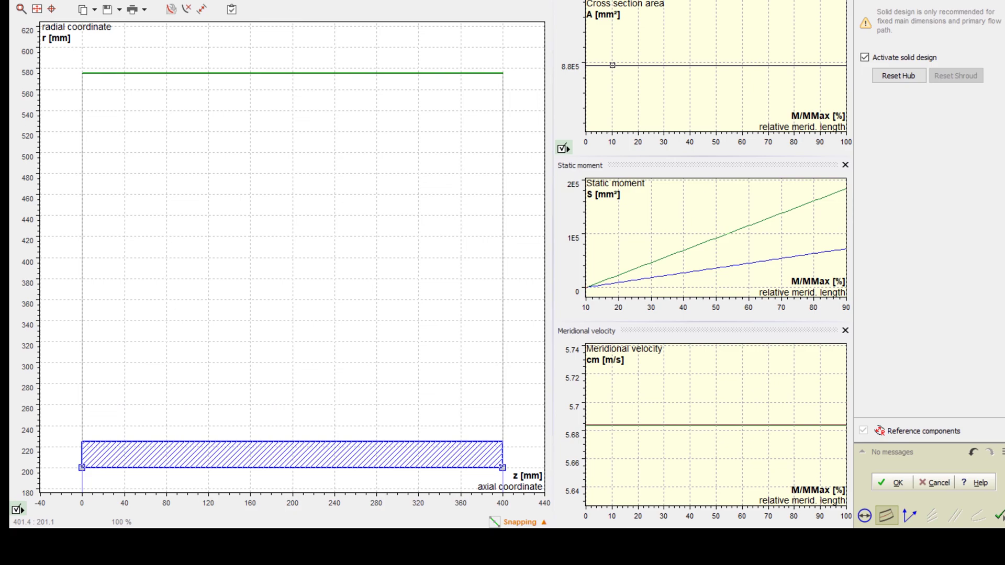
click(893, 483)
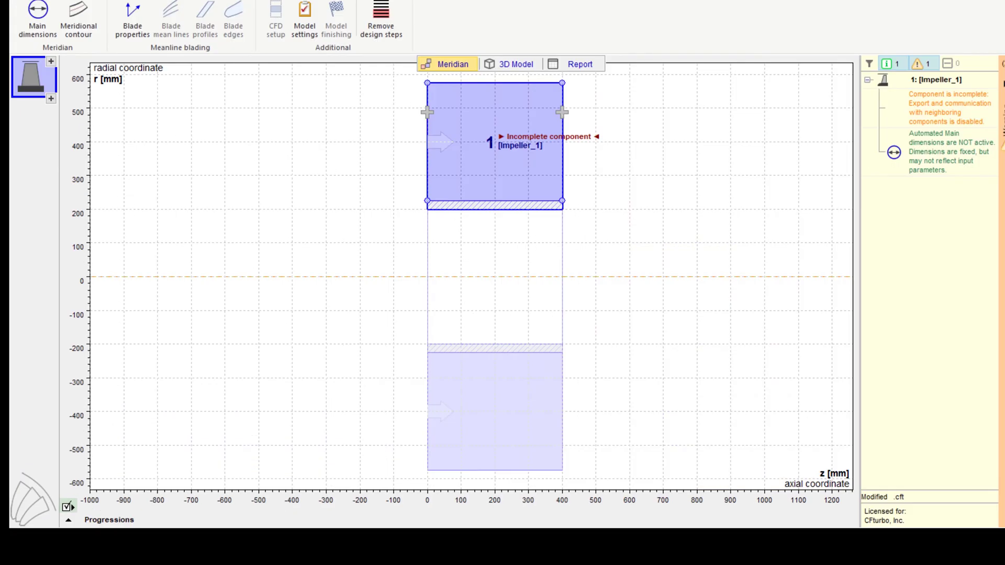
Open the blade properties and choose the Free-form 3D blade shape
click(133, 18)
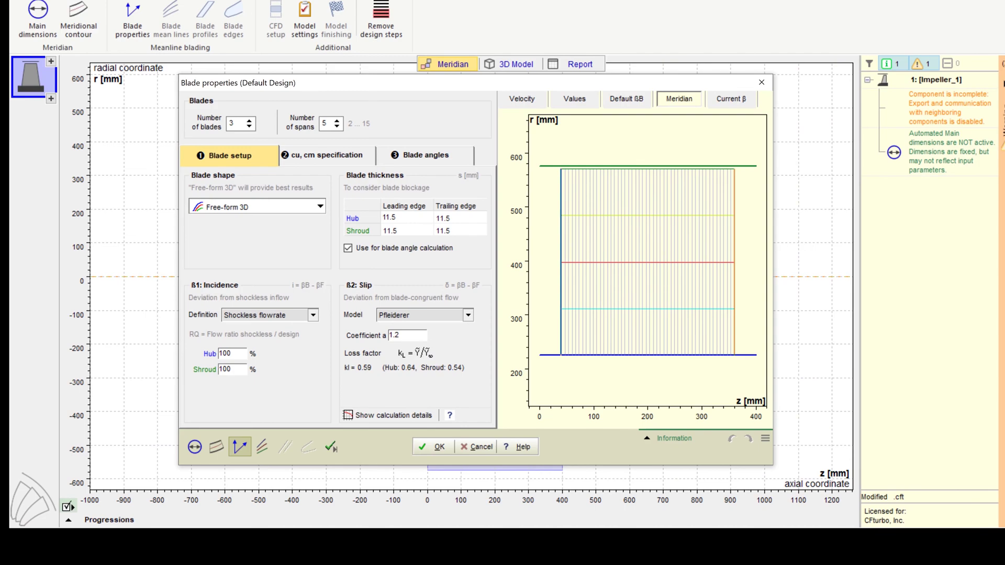
click(320, 206)
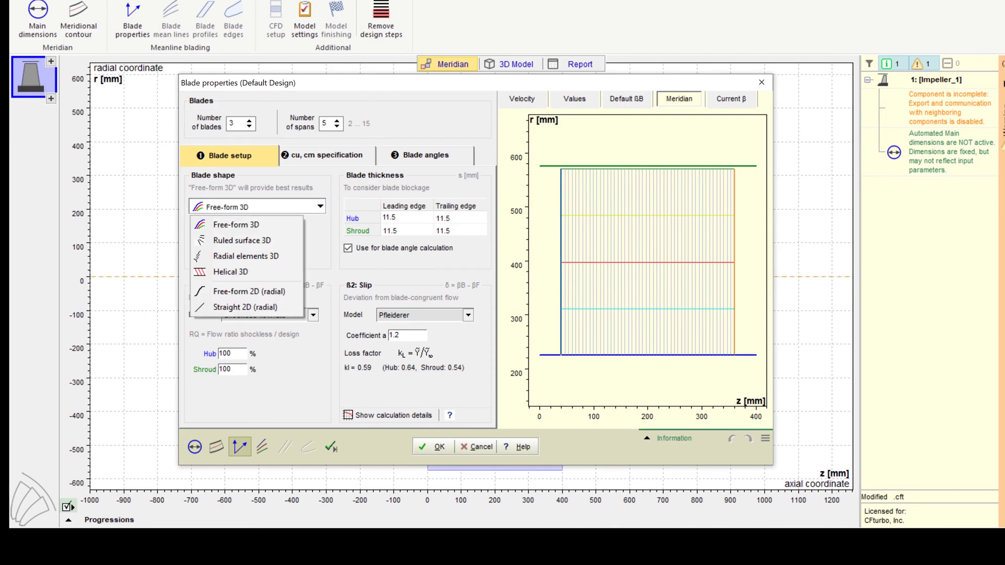
click(235, 225)
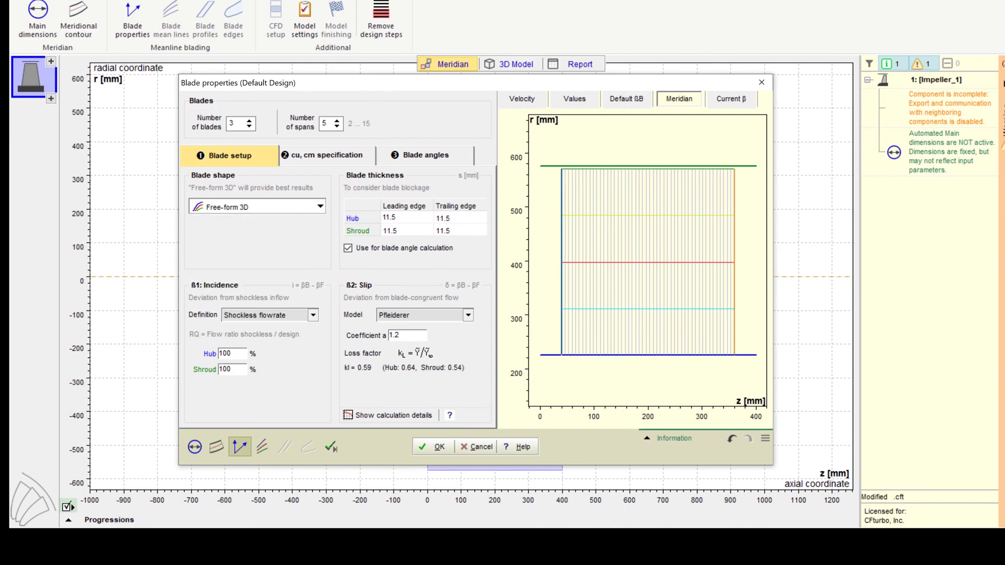
Set hub and shroud blade thickness to 20 mm at the leading edge and 12 mm at the trailing edge, with the Pfleiderer slip model
click(396, 217)
text(20)
key(Down)
text(20)
click(452, 219)
mouse_move(453, 218)
mouse_down()
mouse_move(439, 218)
mouse_move(440, 231)
mouse_up()
text(2)
click(450, 231)
text(2)
click(452, 315)
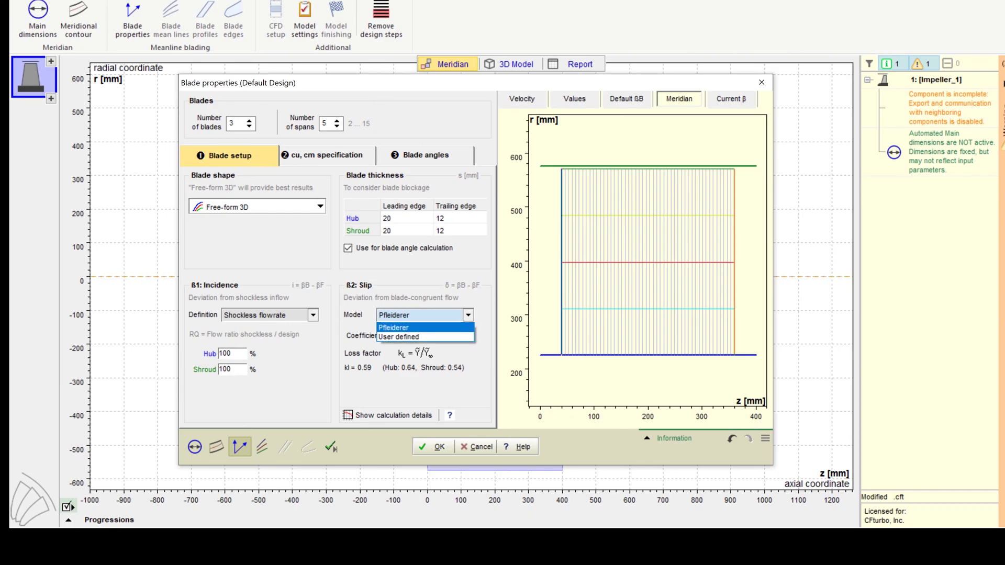
click(425, 328)
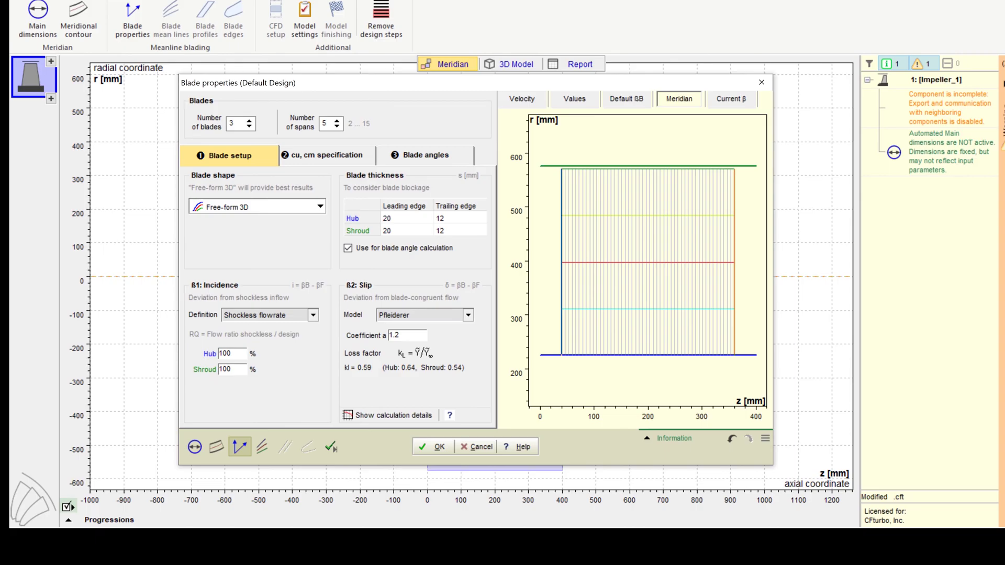
Set the radial equilibrium to Variable load and reduce the circumferential velocity cu at the hub's trailing edge to about 4 m/s
click(328, 155)
click(349, 205)
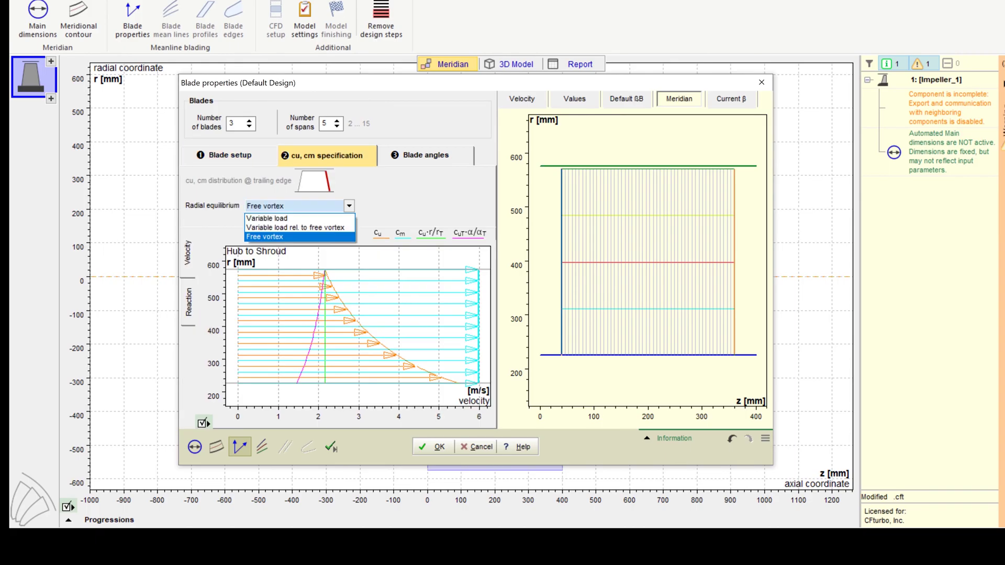
click(278, 218)
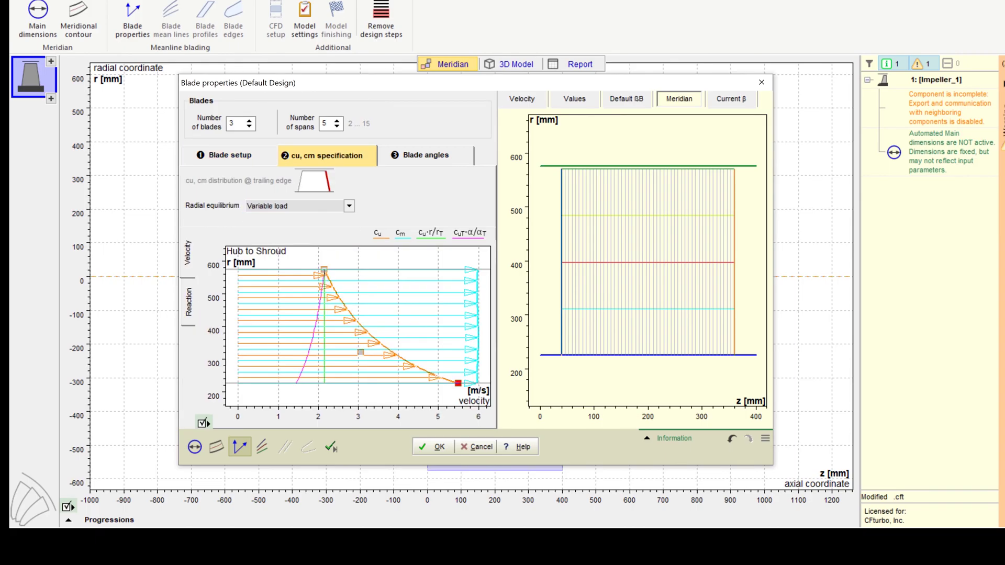
drag(458, 383, 399, 384)
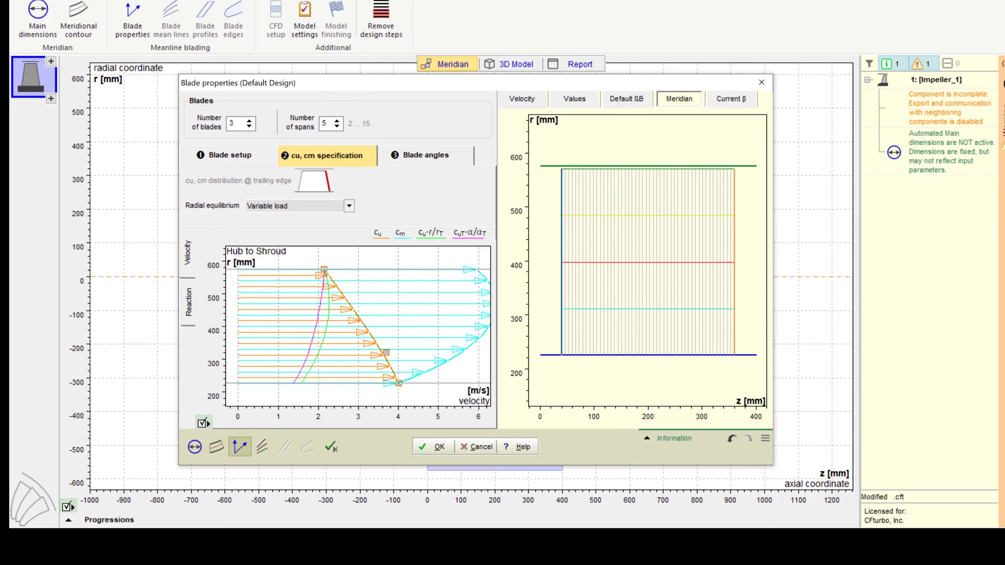
key(ctrl+Tab)
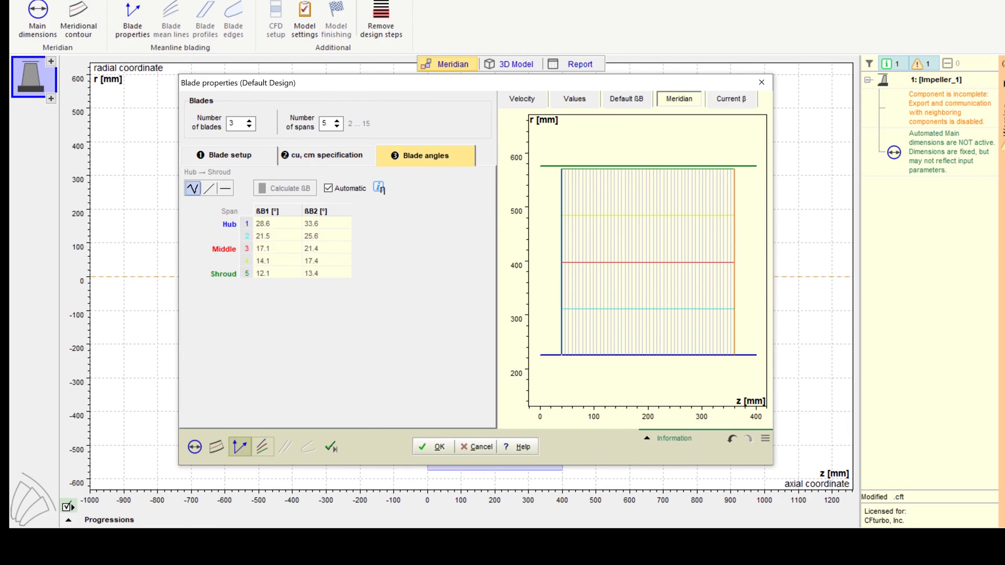
Open the blade mean lines and set the shroud span's leading-edge angular position φ0 to 30°
click(262, 447)
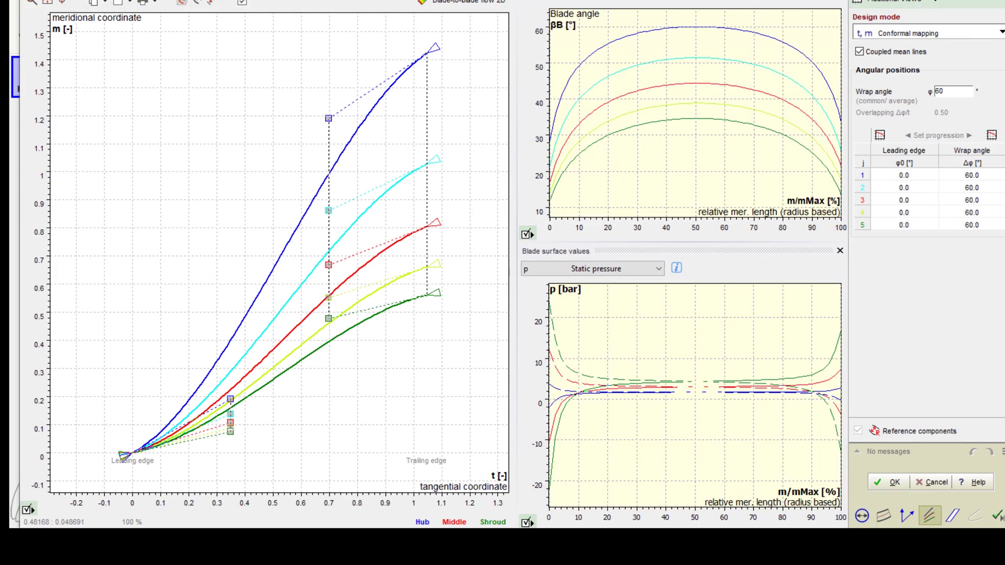
click(905, 225)
text(30.0)
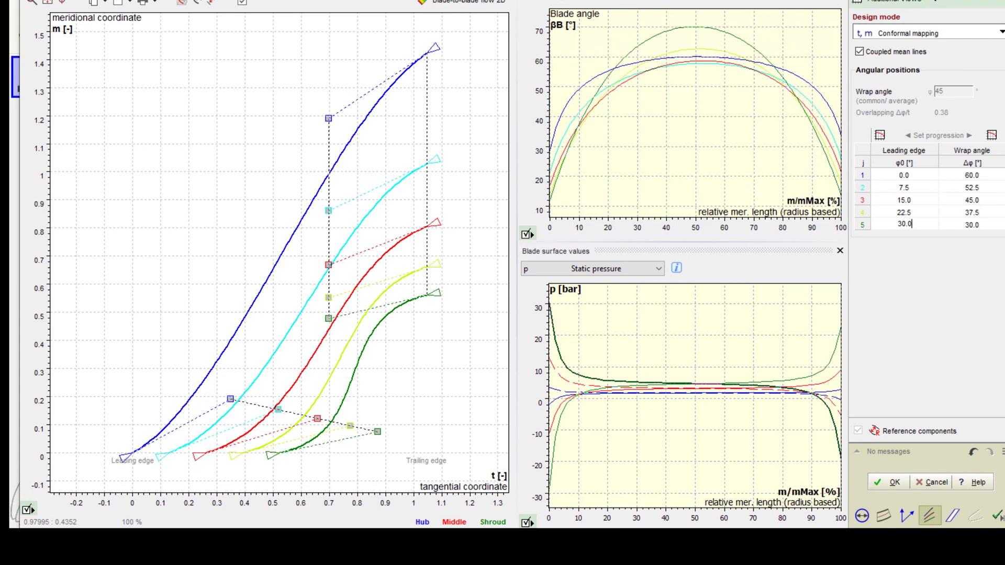
scroll(419, 350, down, 2)
middle_drag(420, 349, 370, 340)
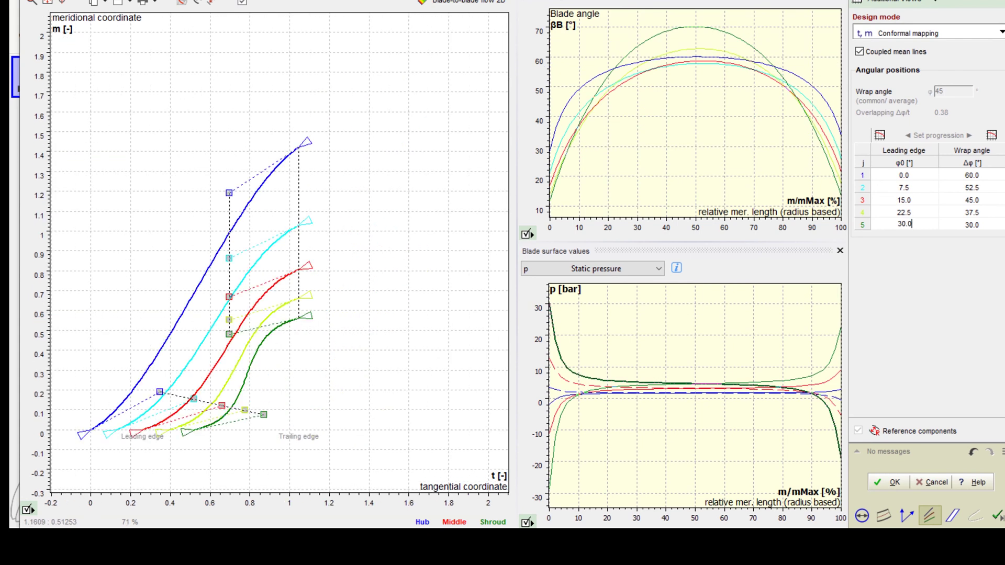
key(Return)
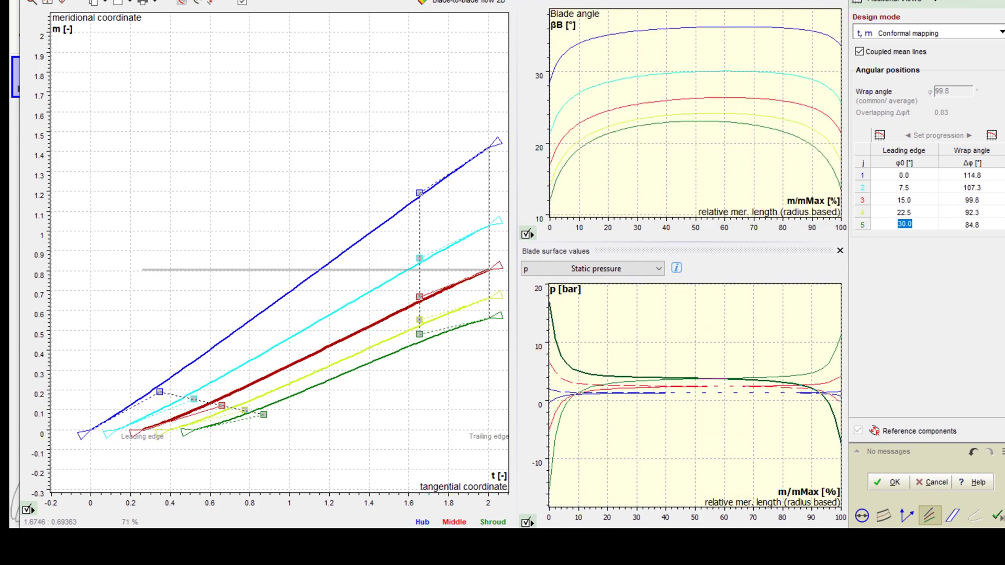
Reshape the mean lines with their inner control points and set the wrap angle to 150° at the hub and 120° at the shroud
drag(420, 297, 361, 320)
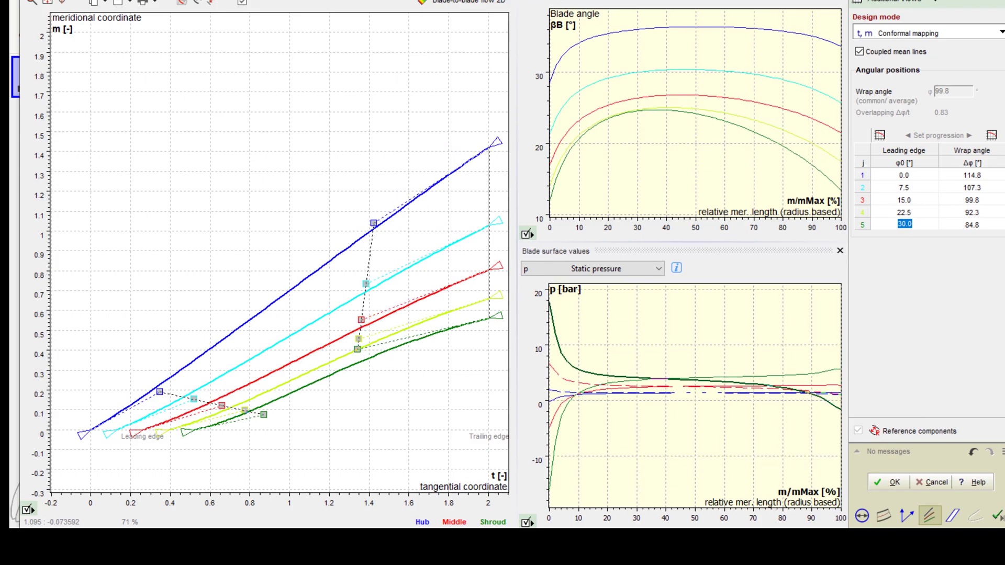
drag(160, 391, 247, 344)
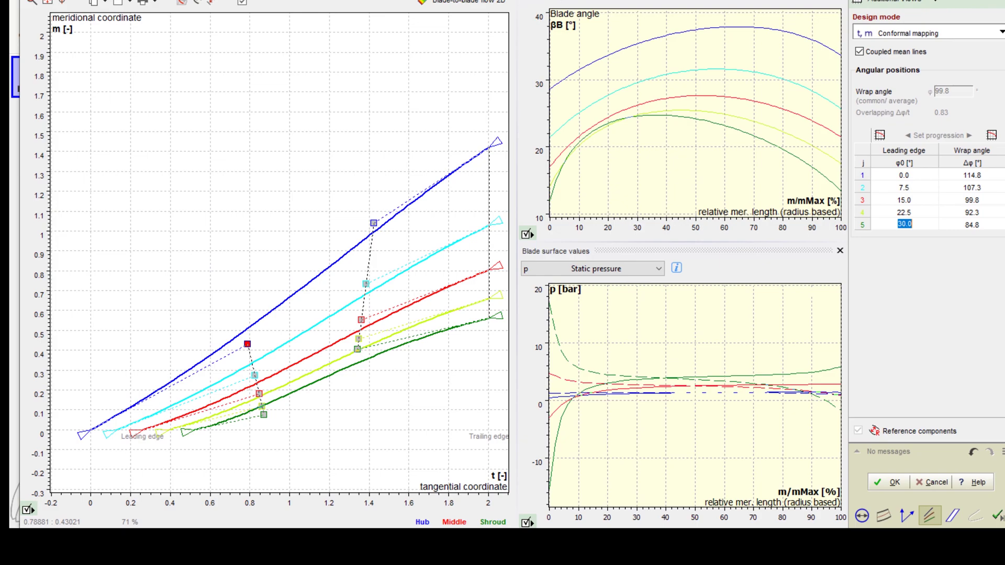
click(973, 175)
text(150)
key(Return)
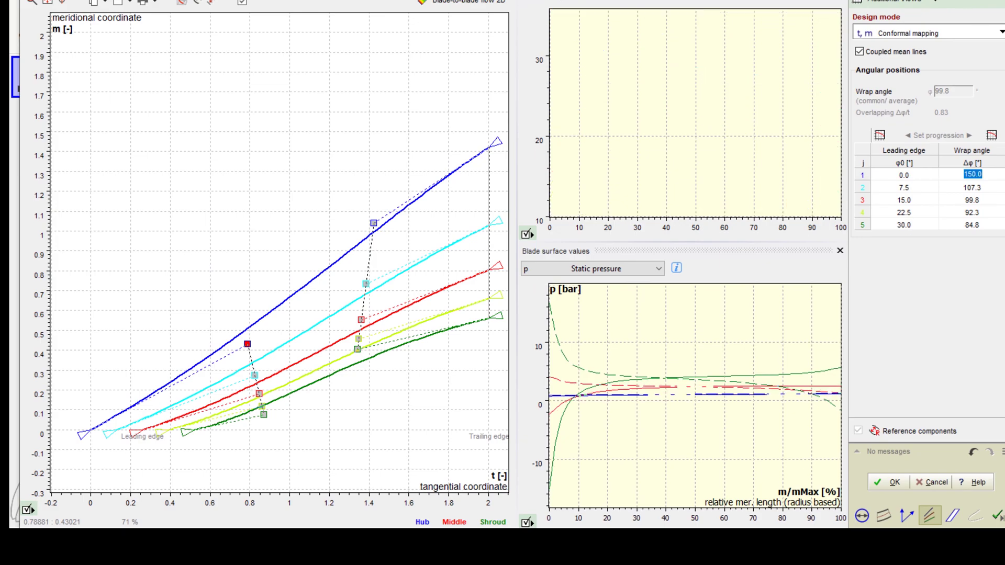
click(972, 224)
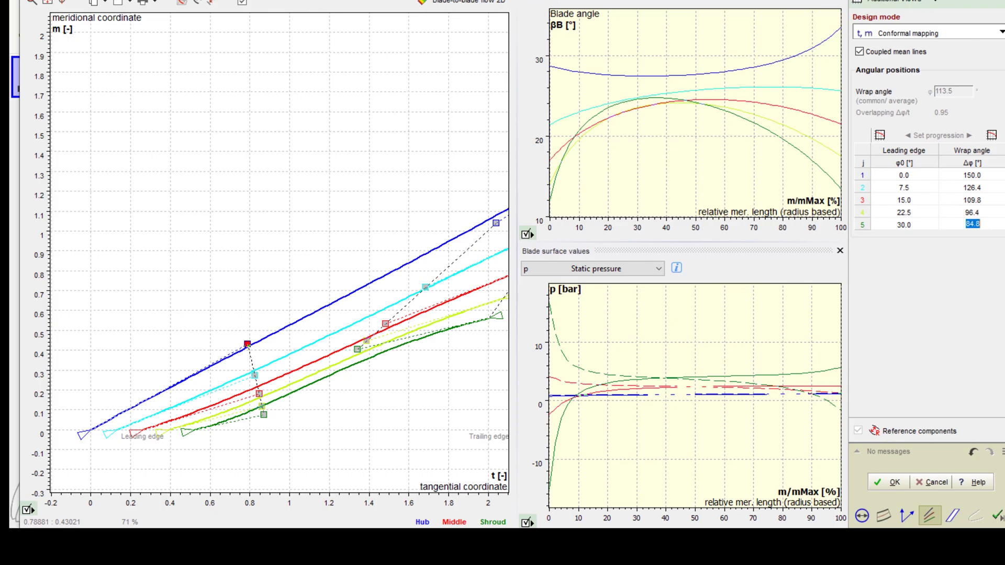
text(120)
key(Return)
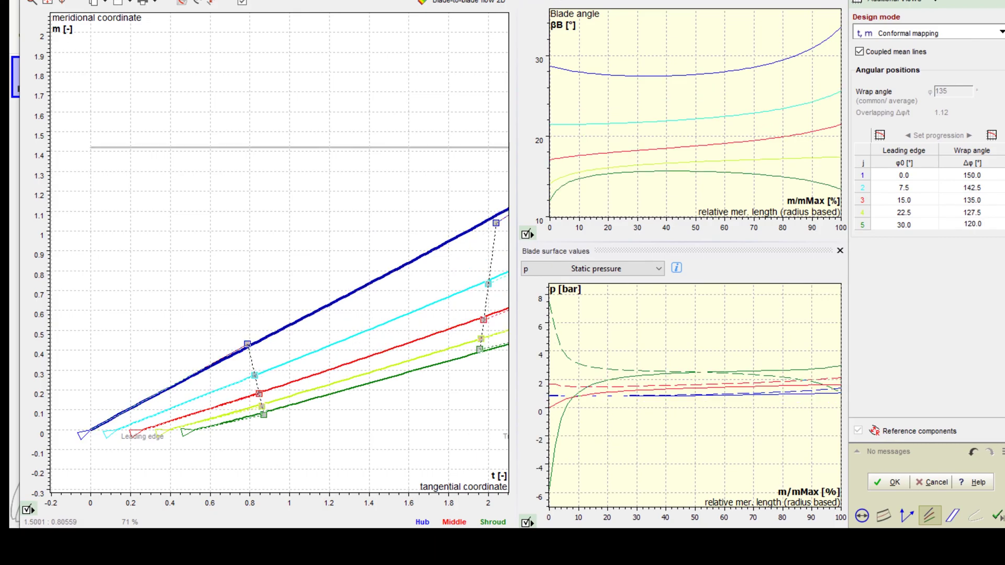
Refine the mean lines' control points to about t = 1.1–1.2 near the leading edge and 1.5 near the trailing edge, and accept
right_click(360, 199)
click(394, 222)
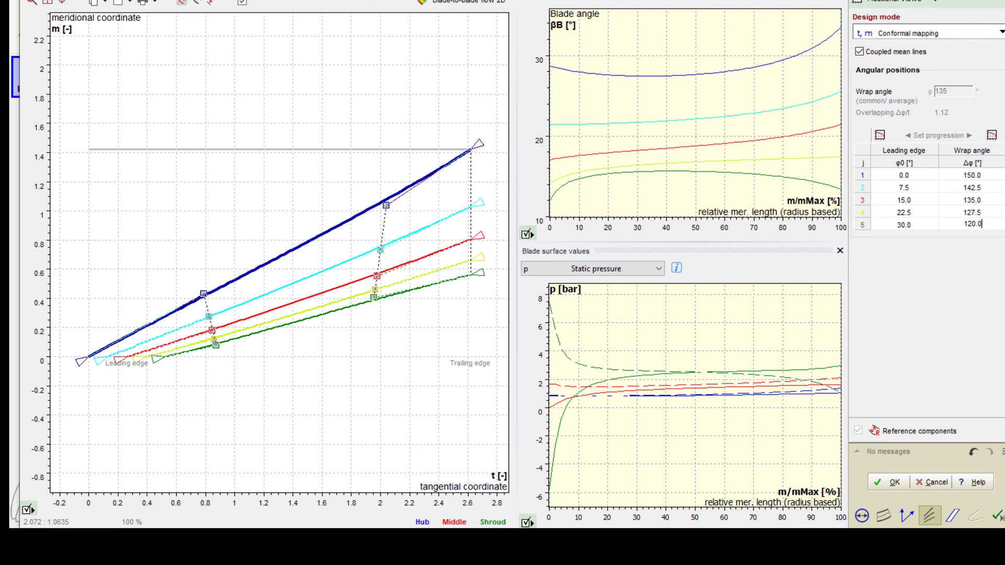
drag(388, 206, 358, 222)
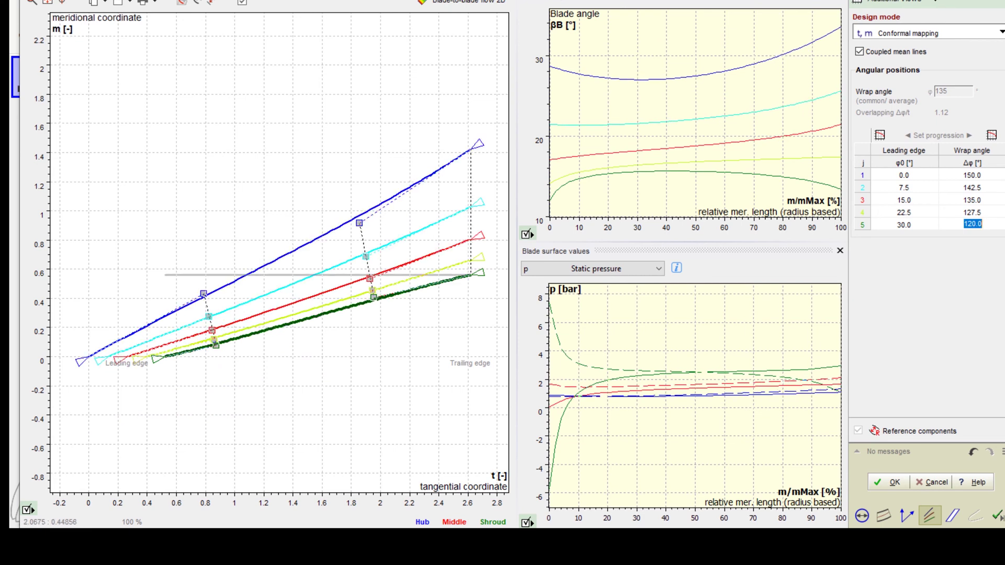
drag(369, 279, 309, 302)
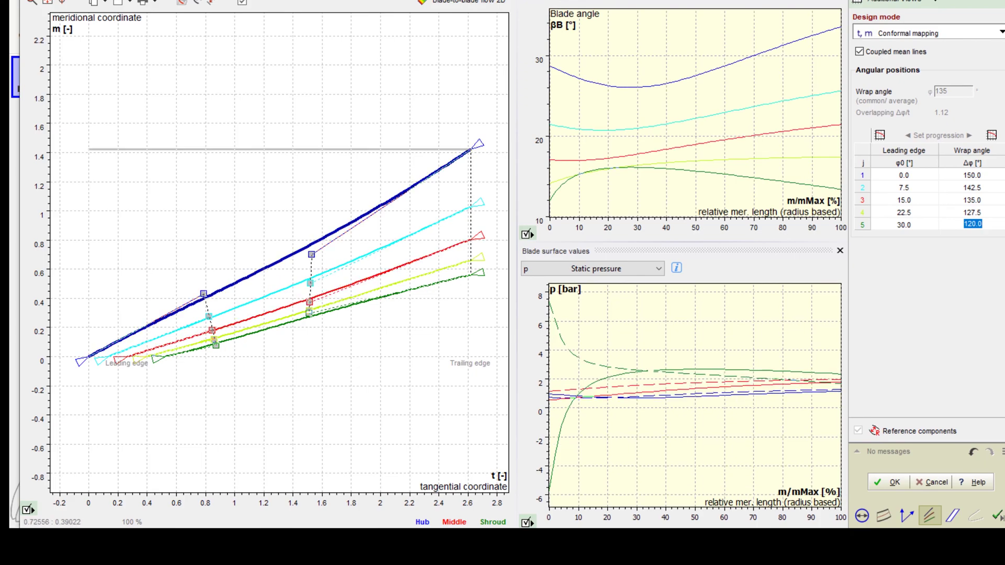
drag(203, 293, 248, 270)
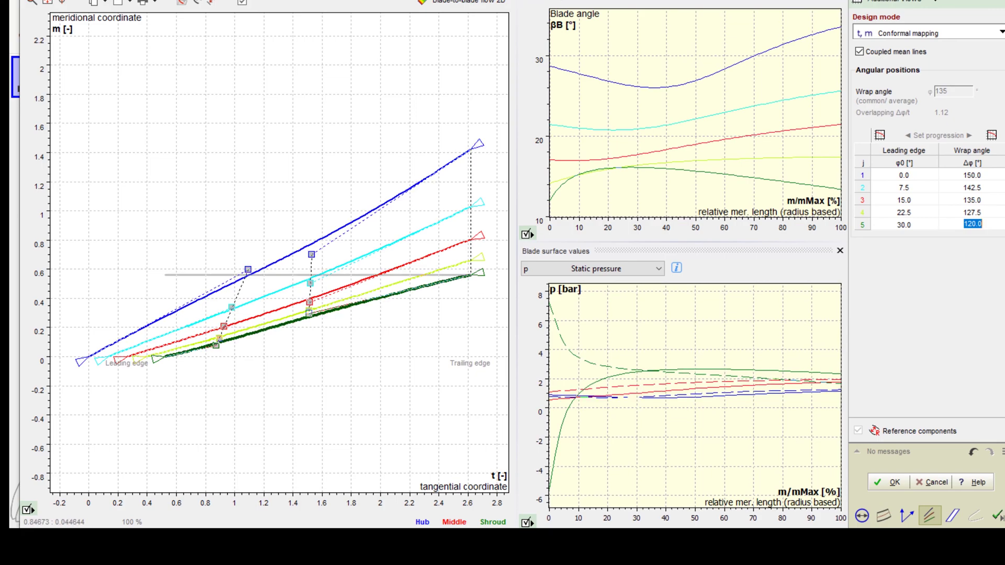
drag(214, 346, 238, 341)
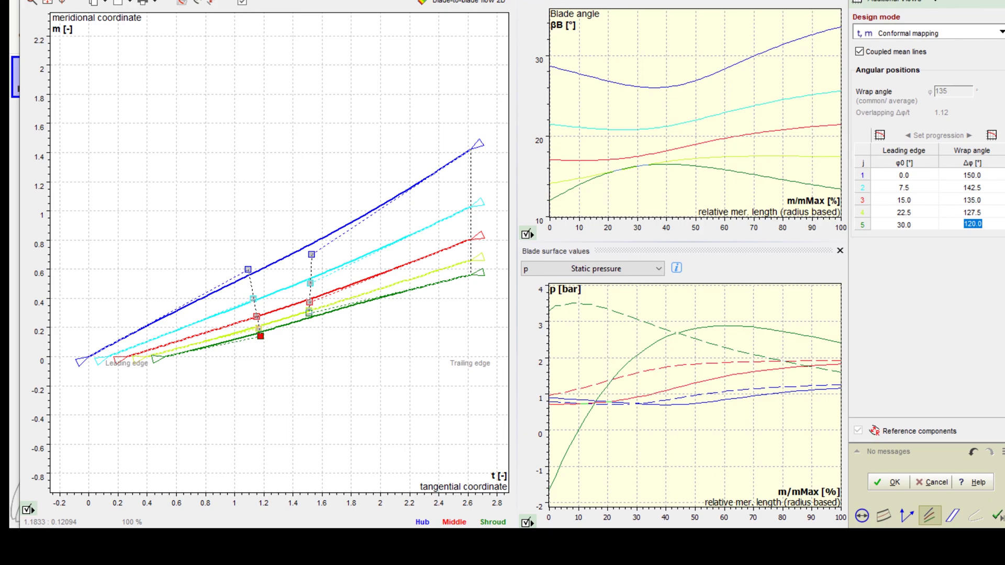
click(889, 482)
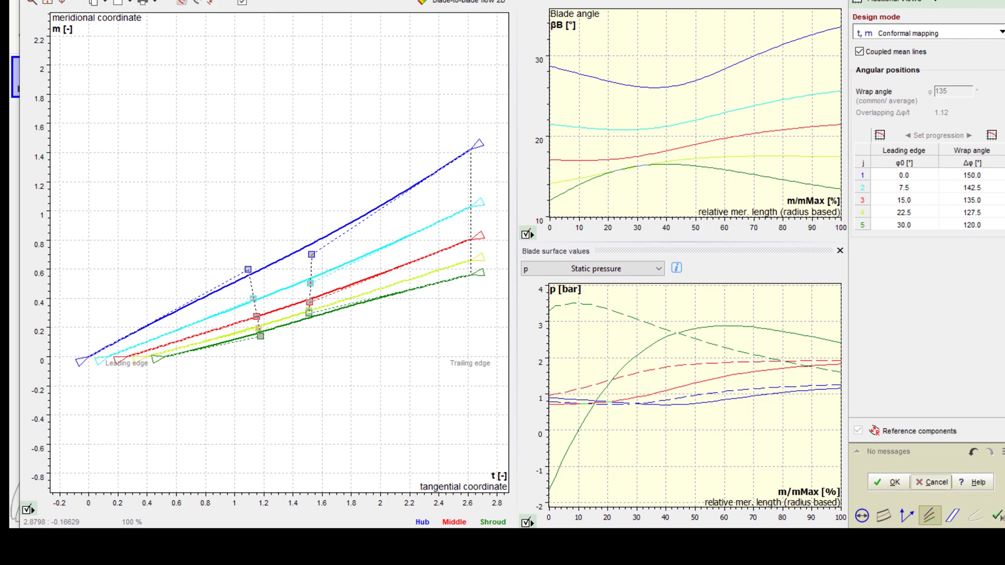
click(889, 482)
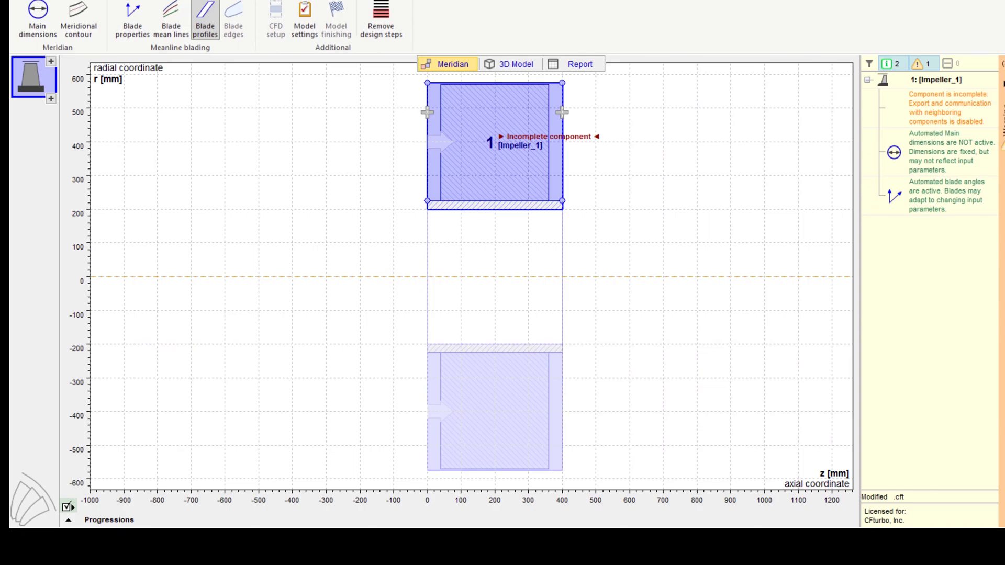
Define Freeform, identic blade profiles with thickness control points at about 17 mm and 13 mm, and accept them
click(205, 20)
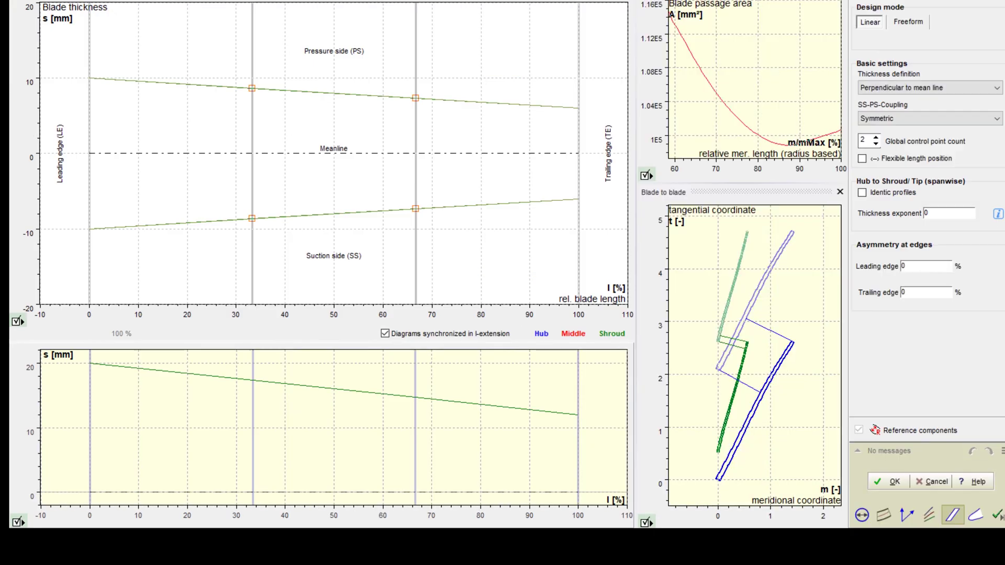
click(909, 21)
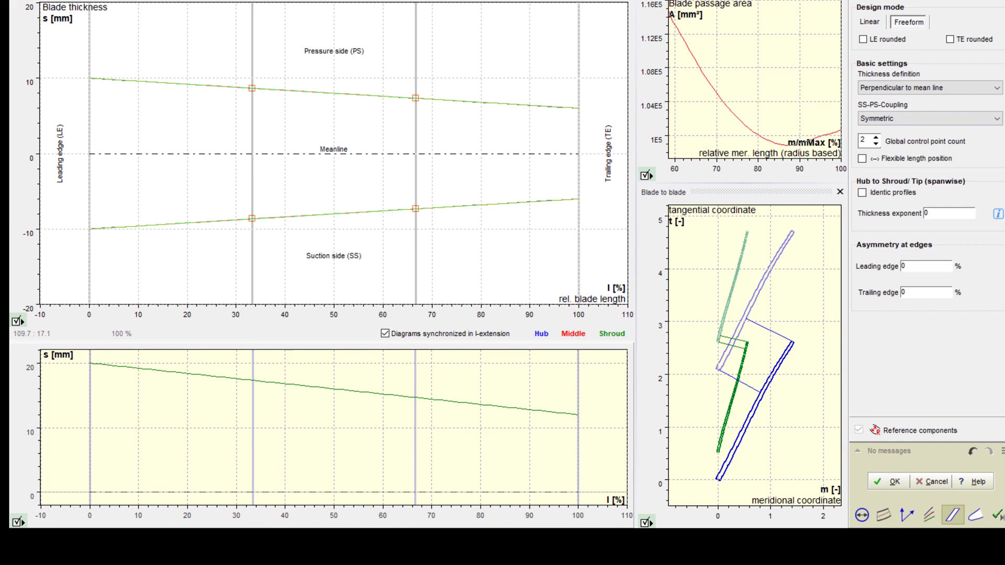
click(863, 193)
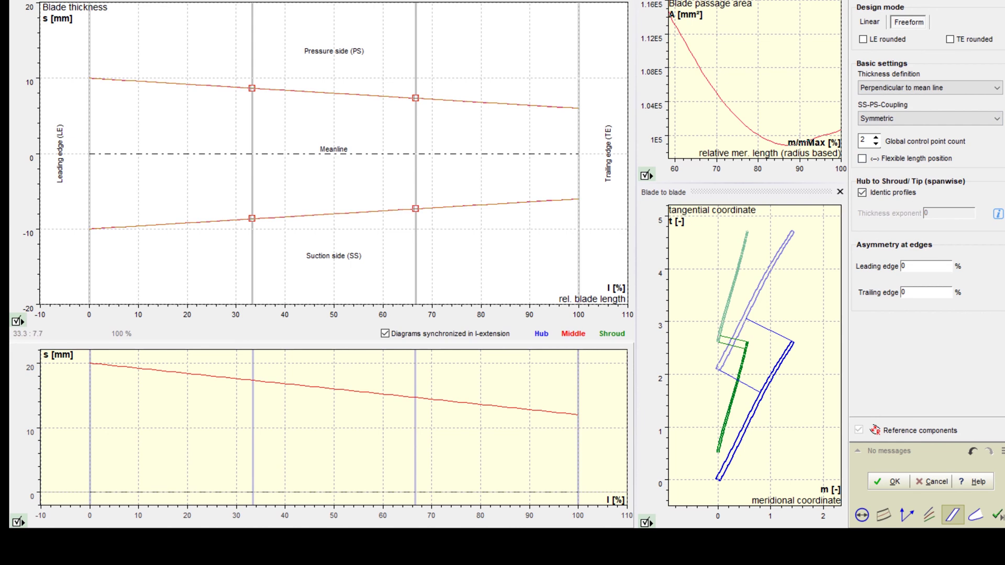
drag(252, 88, 252, 23)
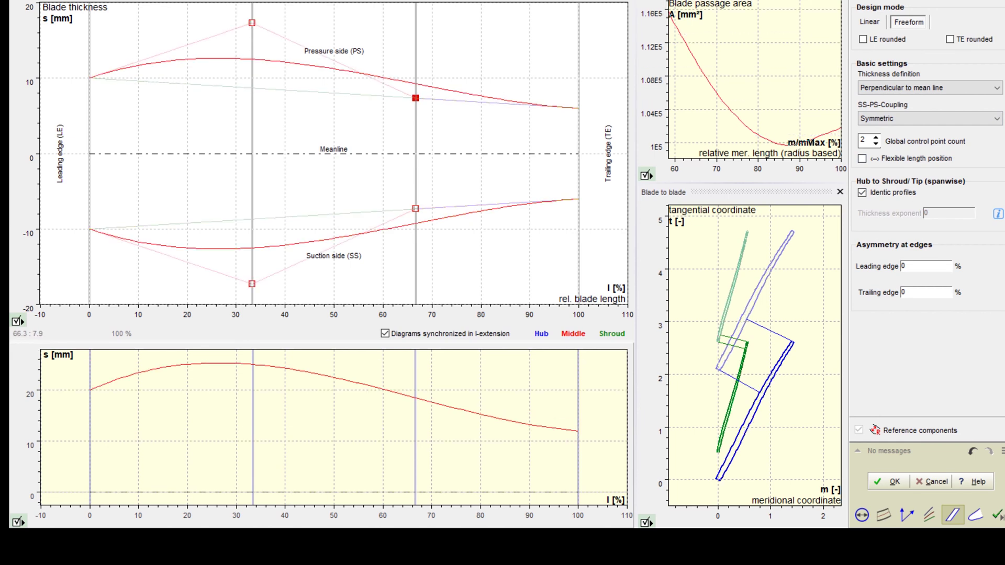
drag(416, 98, 415, 57)
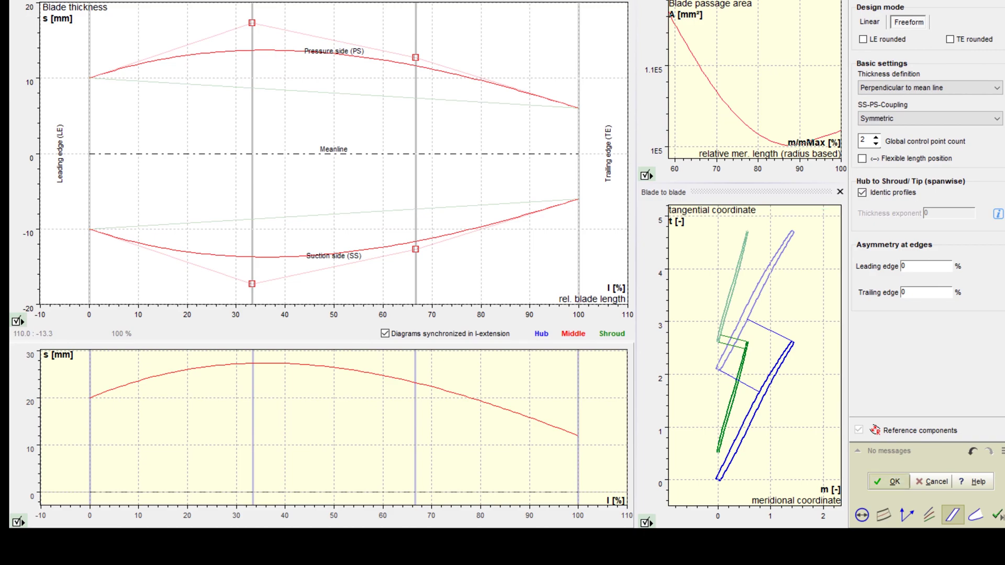
click(890, 481)
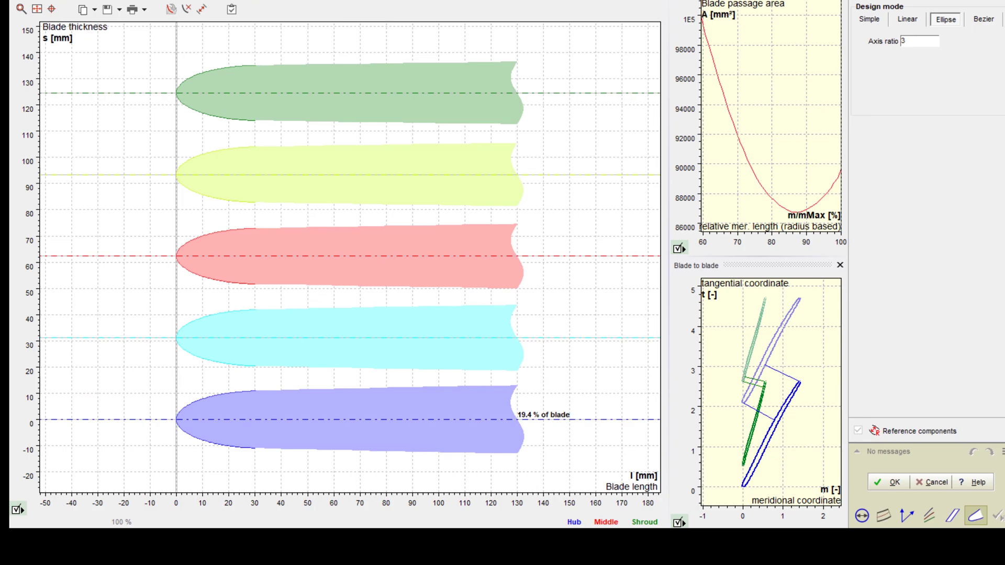
Set the elliptical trailing edge's axis ratio to 6 and accept the blade edges
click(623, 1)
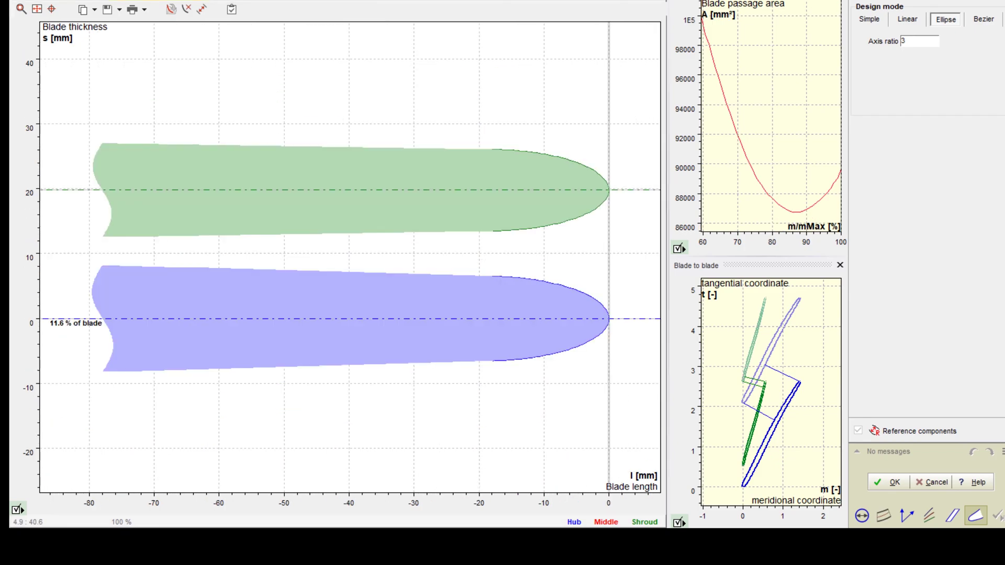
click(919, 41)
text(6)
key(Return)
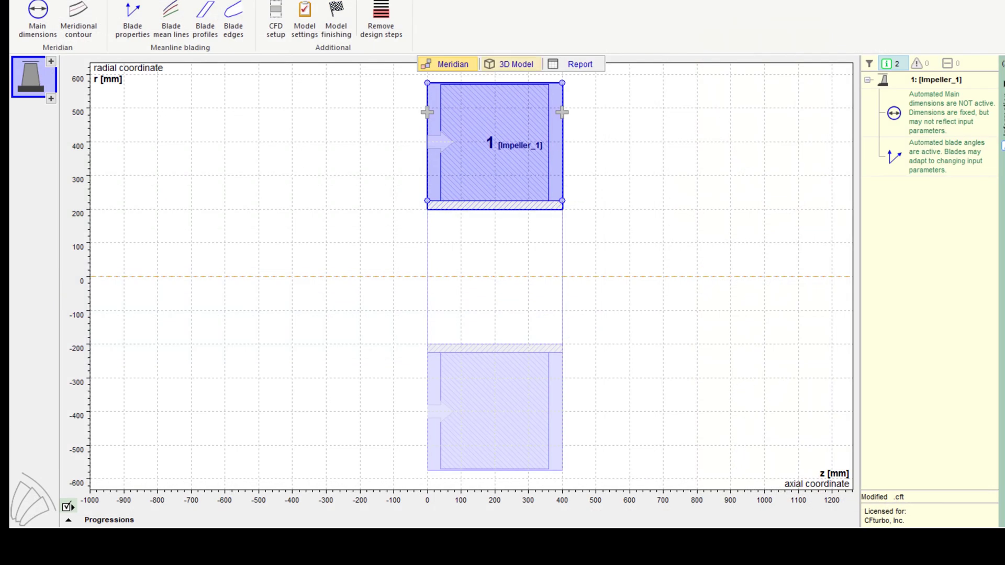
Inspect the finished impeller in the 3D model and add a stator component upstream of it
click(512, 64)
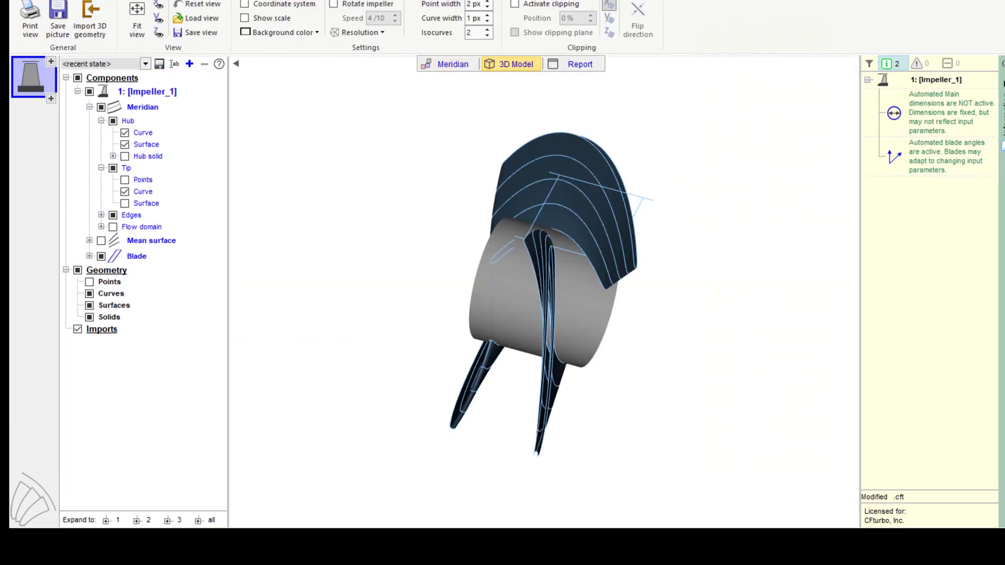
drag(545, 251, 534, 366)
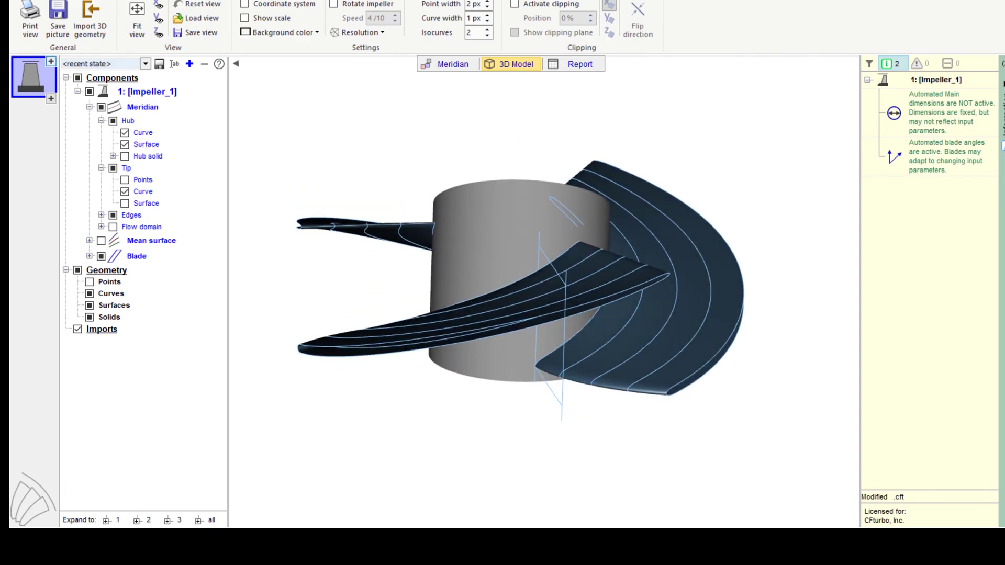
click(51, 61)
click(102, 111)
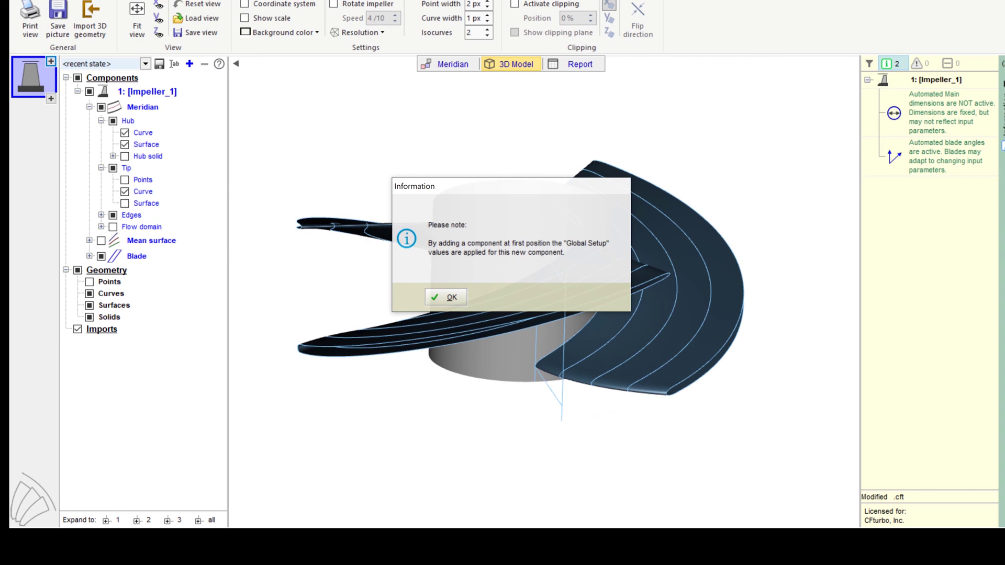
key(Return)
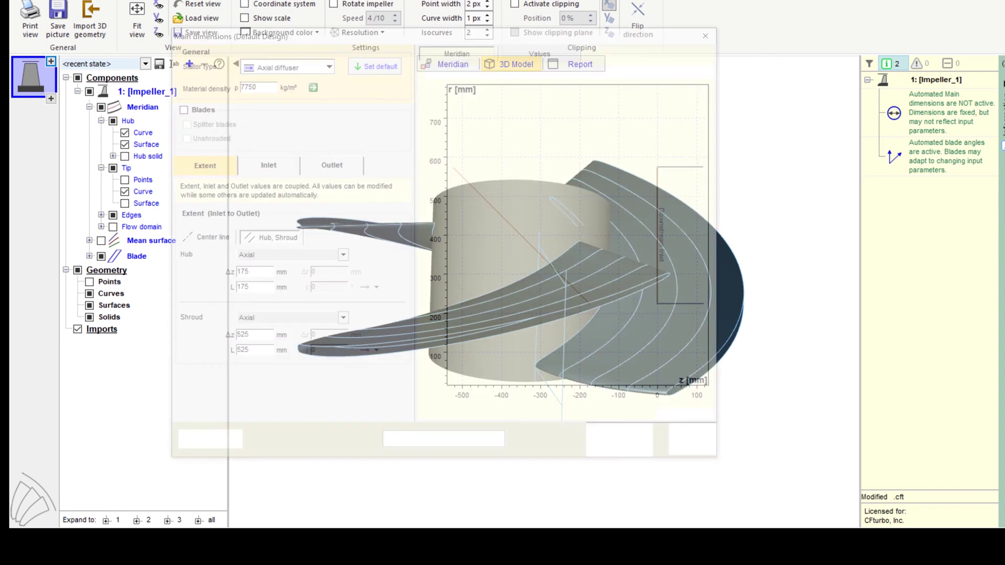
Set the stator's inlet interface to z = -500 mm at both hub and shroud
click(269, 167)
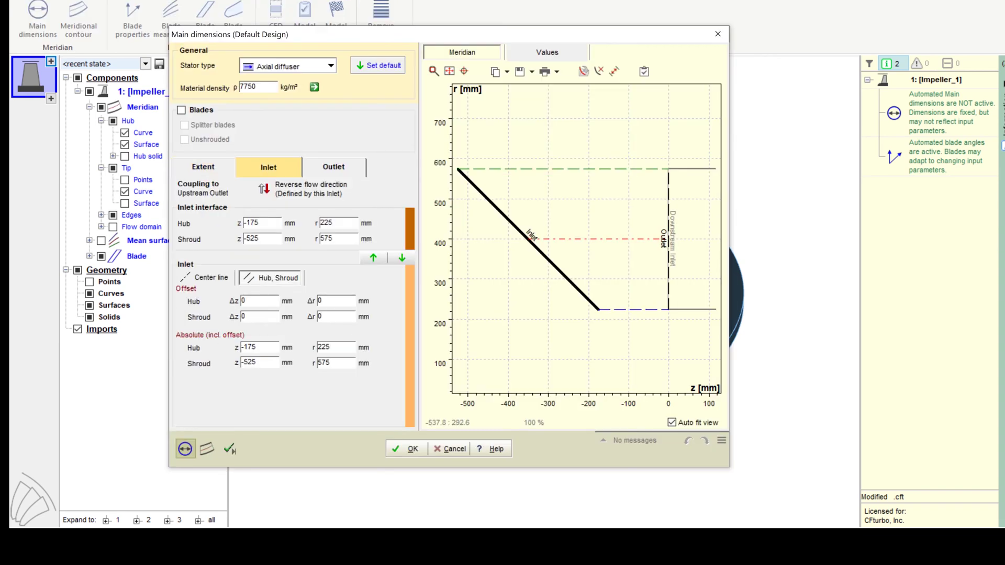
drag(260, 223, 247, 223)
text(-500)
drag(260, 239, 251, 239)
text(500)
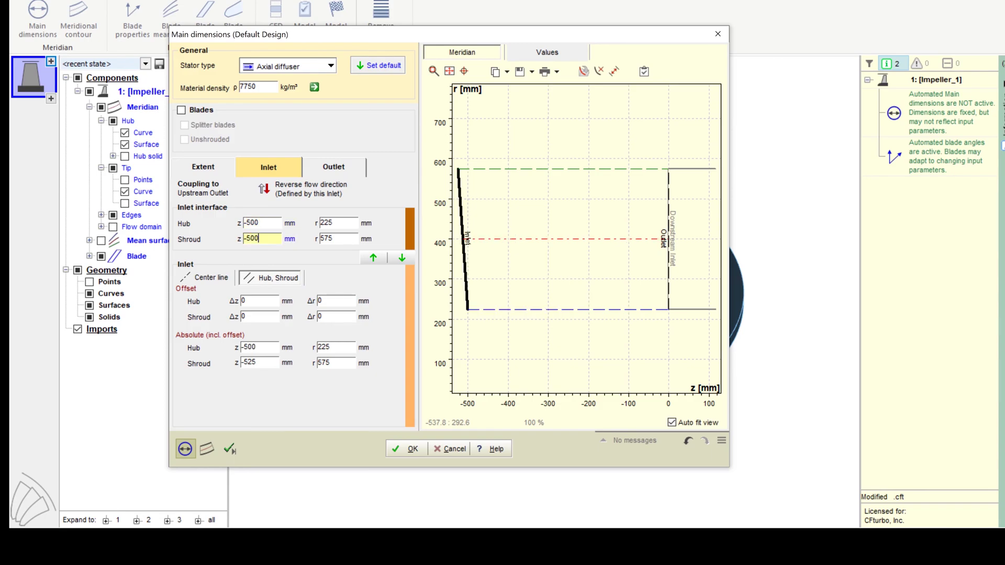
key(Tab)
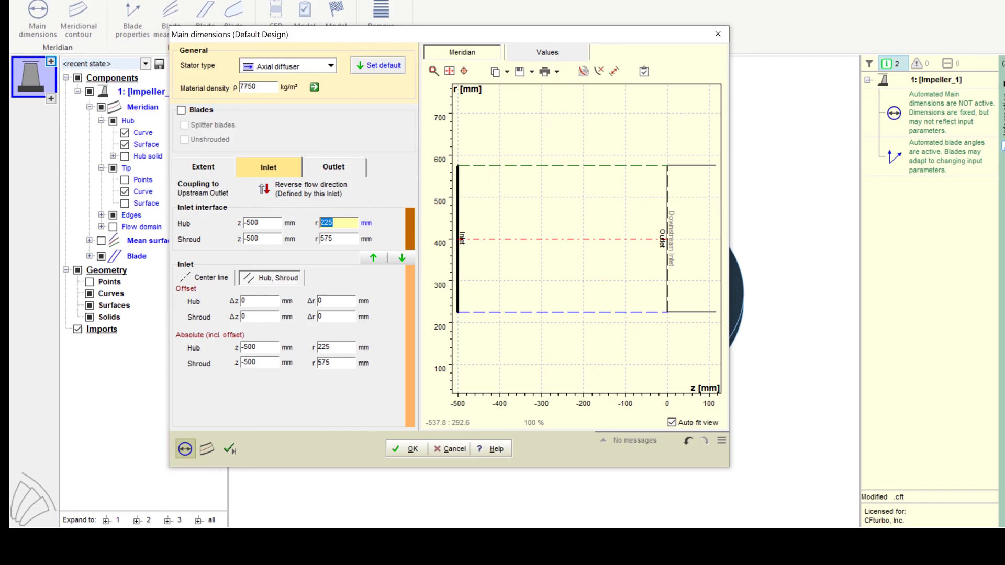
Set the upstream stator's inlet interface radii to 0 mm at the hub and 900 mm at the shroud
text(0)
key(Tab)
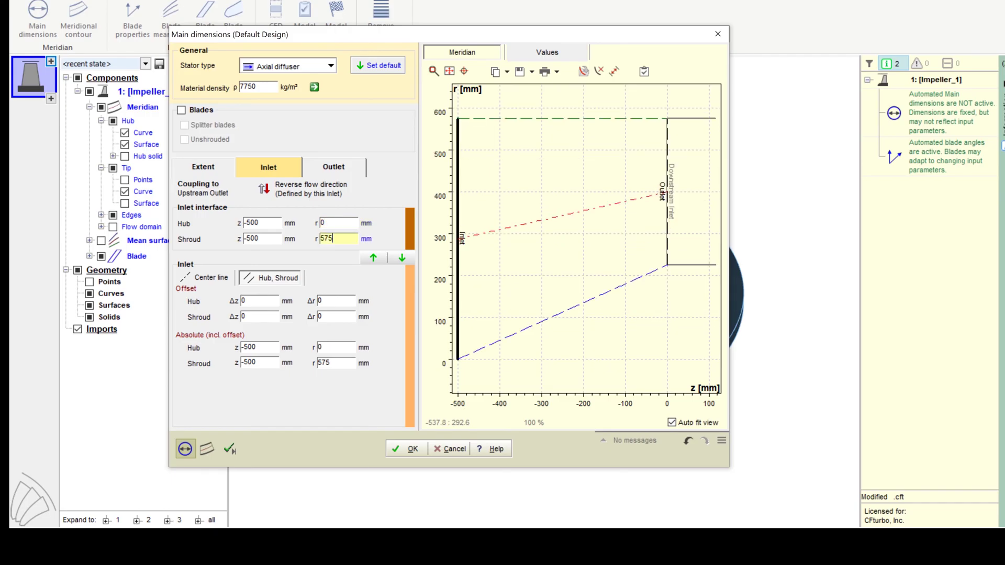
key(Return)
text(900)
key(Tab)
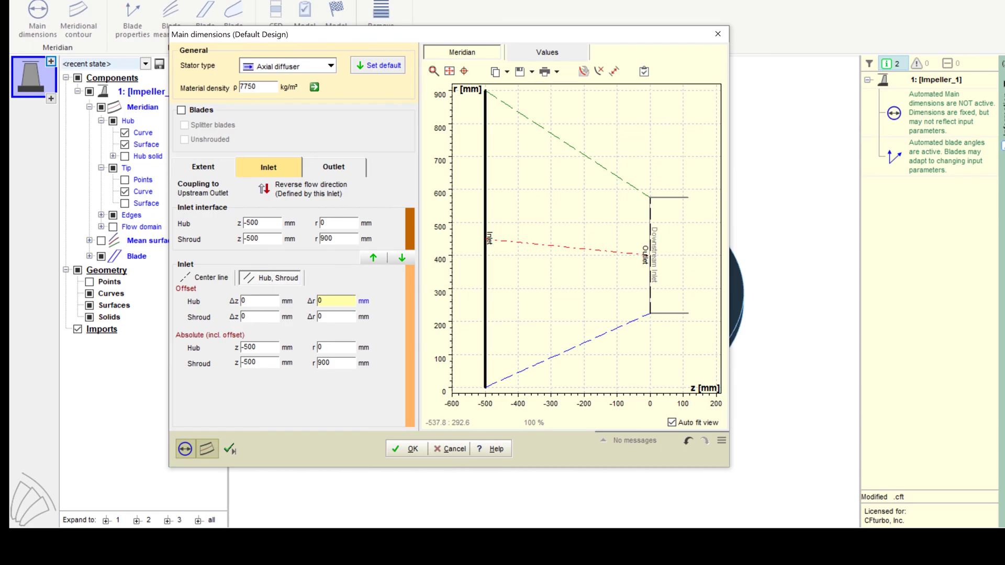
Split the upstream stator's hub contour into two segments, placing the junction on the rotation axis at about z = -300 mm
click(207, 449)
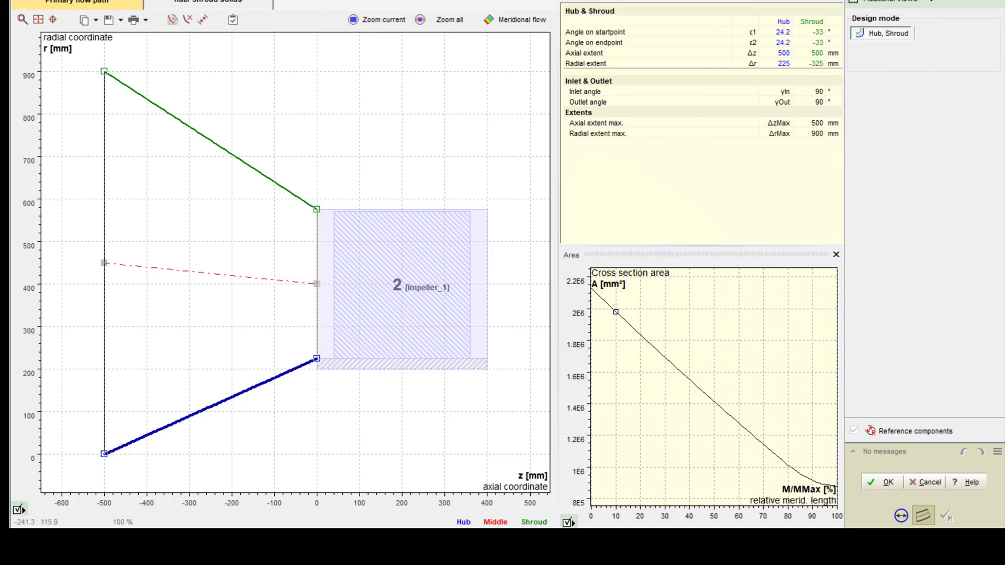
right_click(215, 408)
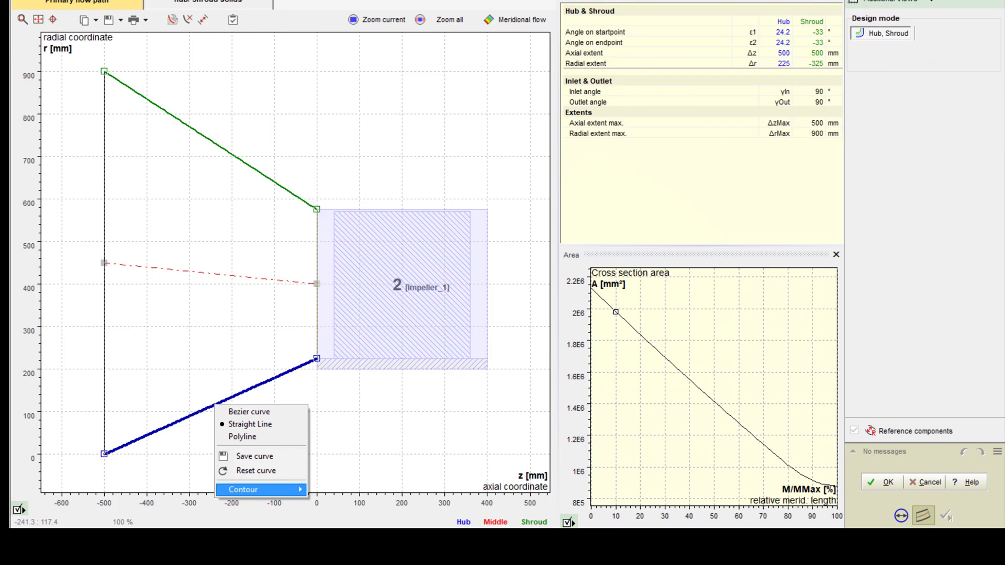
mouse_move(257, 489)
click(346, 491)
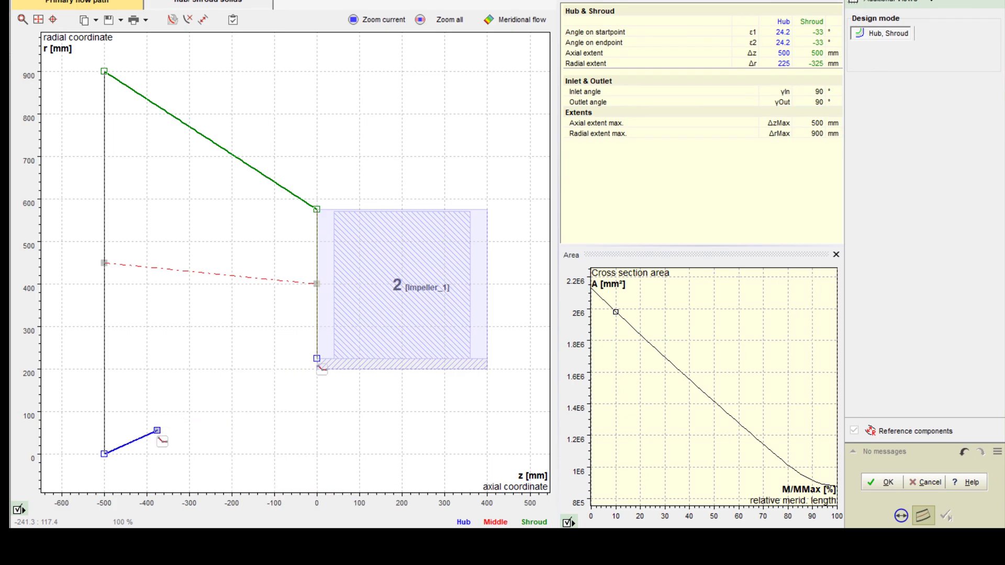
click(157, 430)
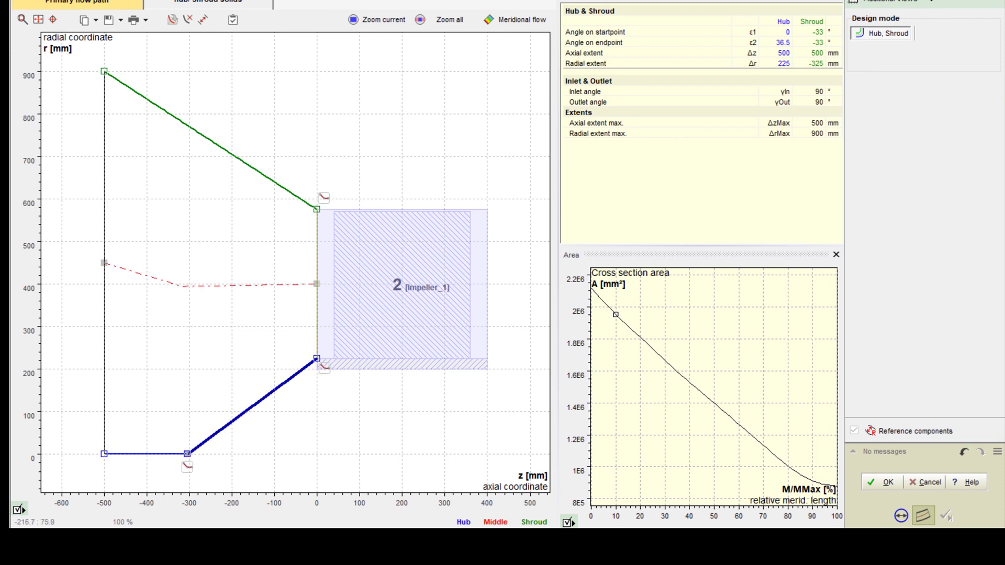
Make the second hub segment a Bezier curve with its control point at about z = -260 mm, connected tangentially to the impeller hub
right_click(226, 425)
click(254, 446)
drag(252, 406, 206, 358)
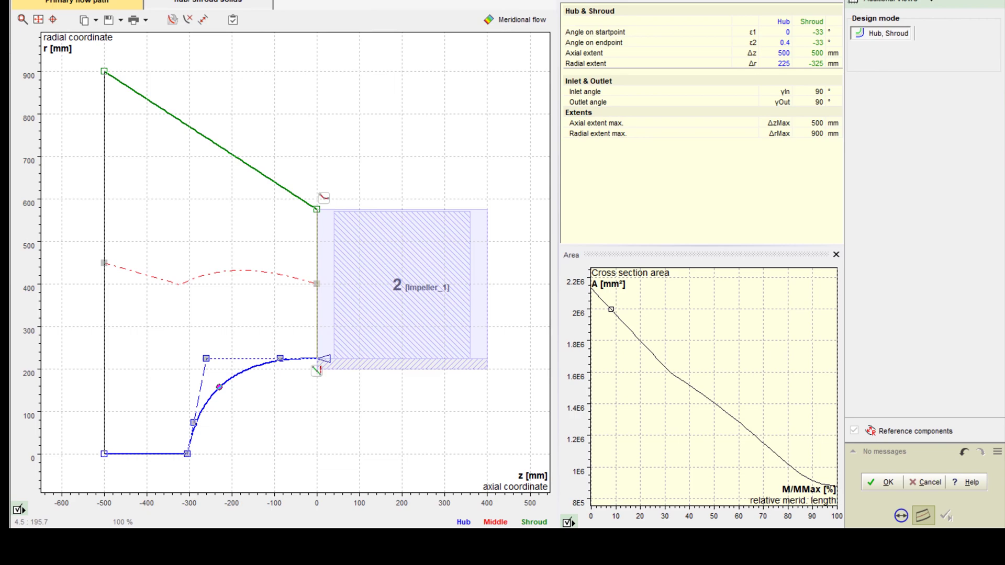
click(318, 372)
Make the shroud a Bezier curve tangential to the impeller, with its control point at about z = -410 mm, and accept the contour
right_click(242, 166)
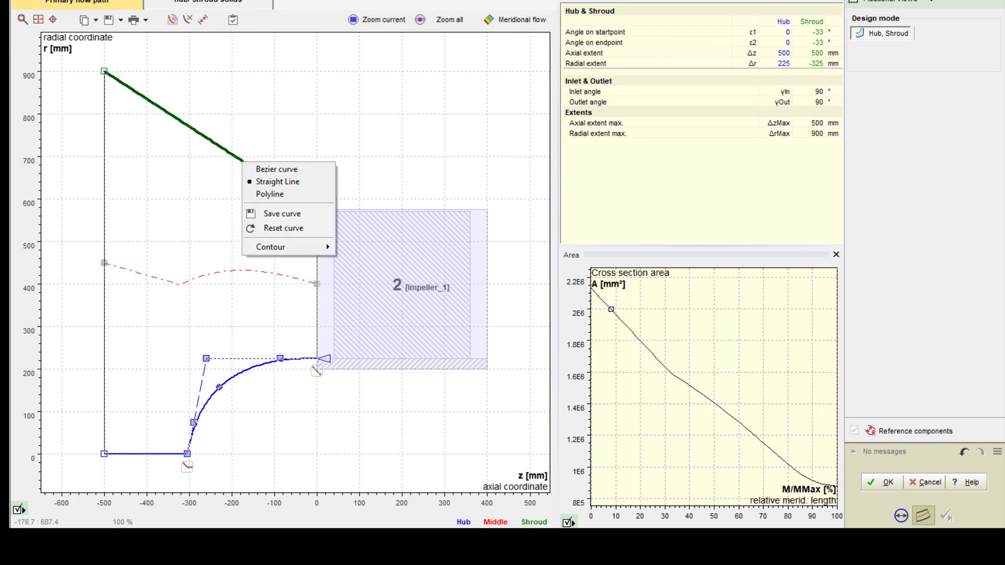
click(279, 169)
drag(209, 146, 173, 205)
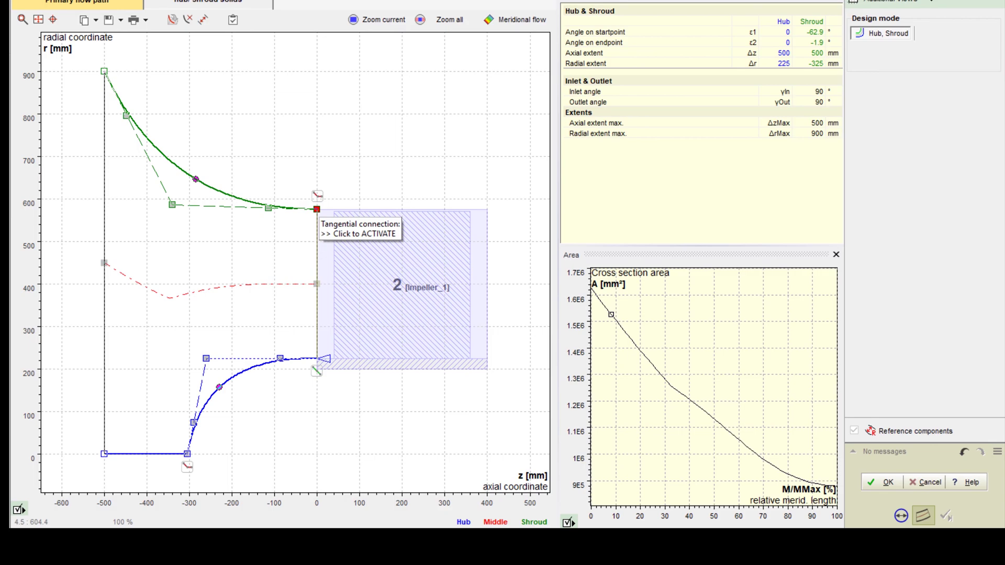
click(317, 196)
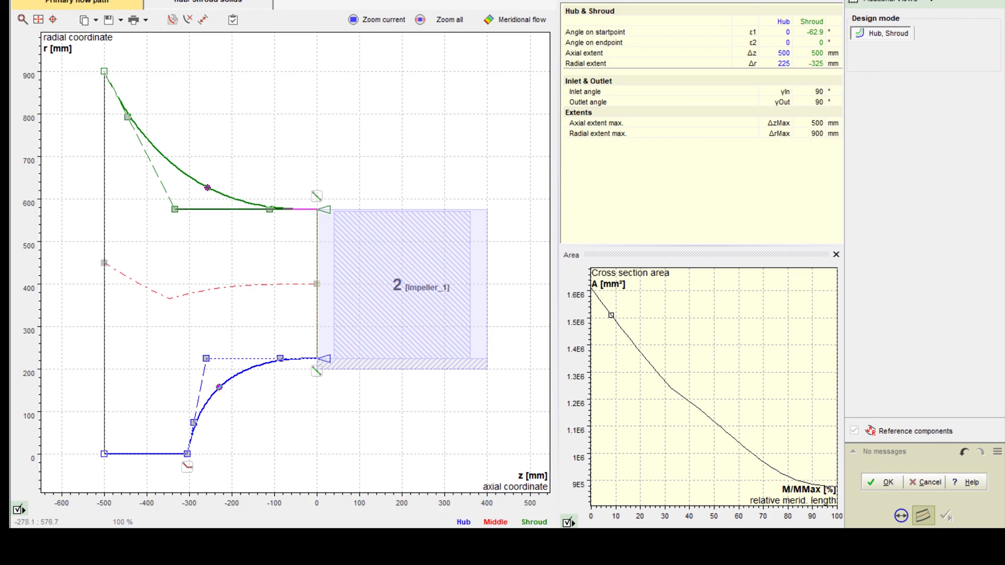
drag(175, 209, 141, 210)
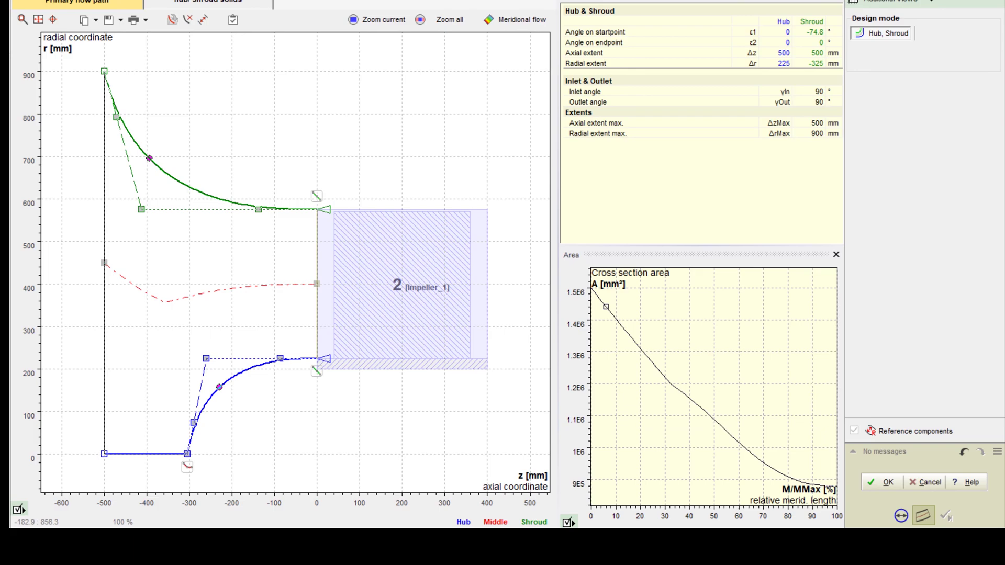
click(883, 482)
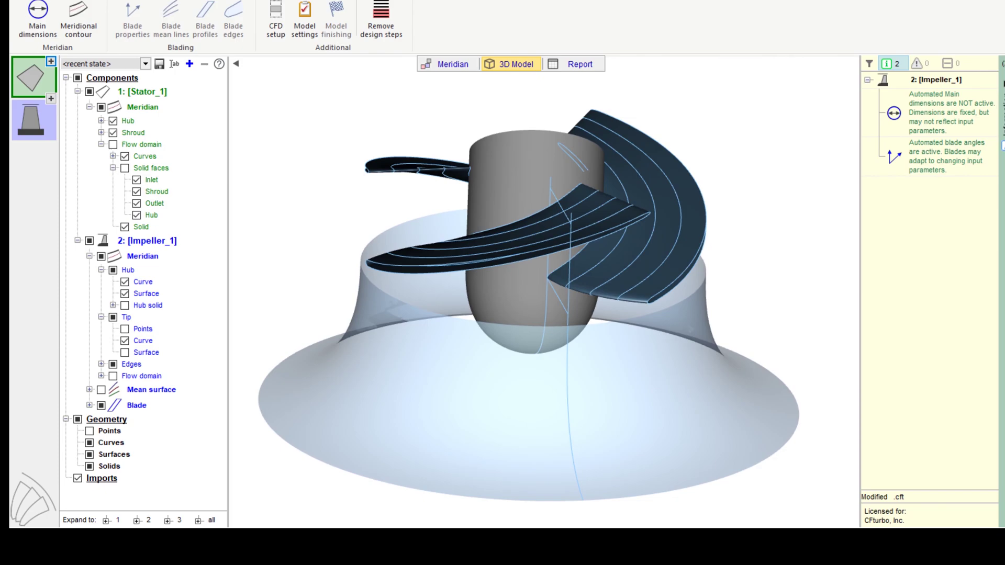
Add a new stator component downstream of the impeller
click(31, 119)
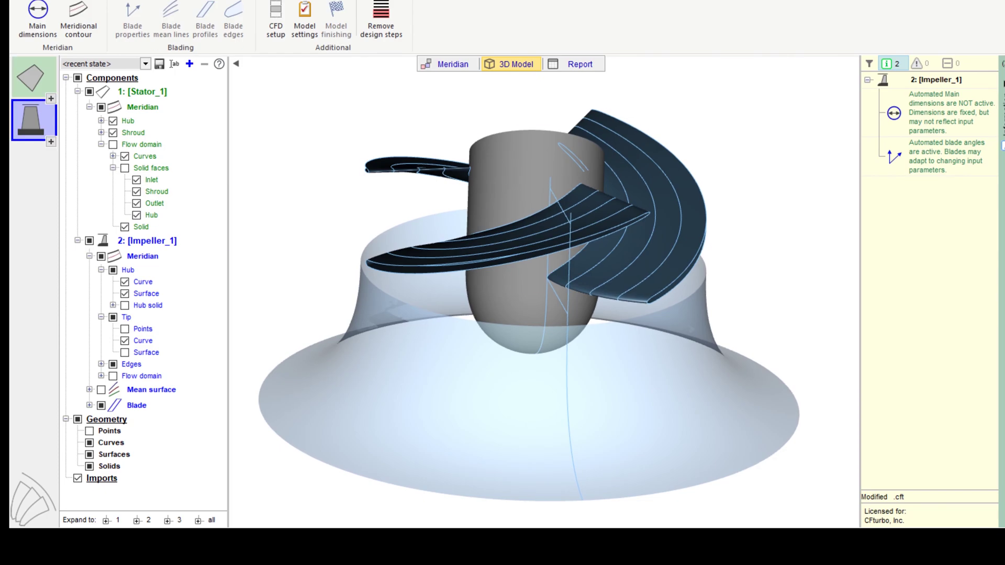
click(51, 142)
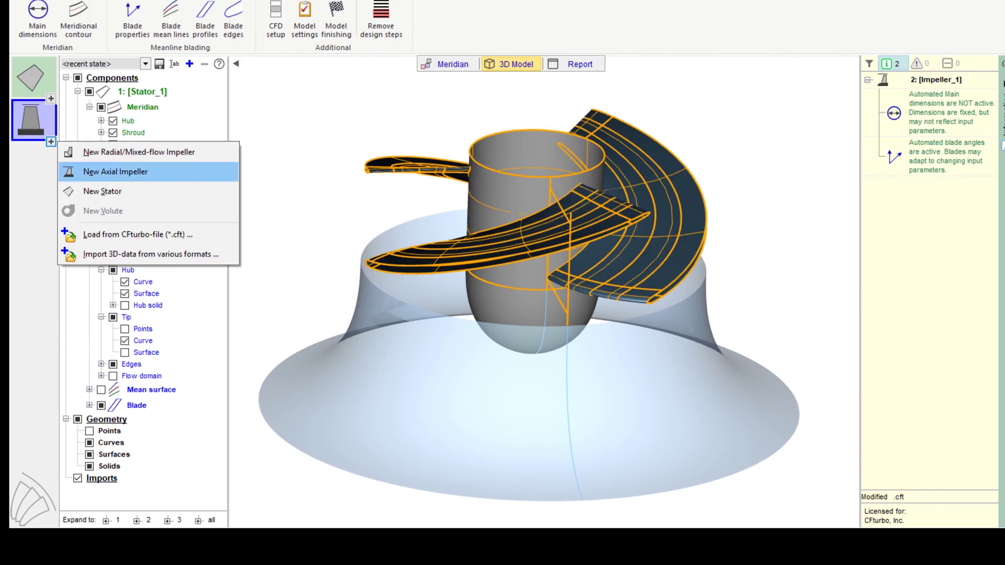
click(102, 192)
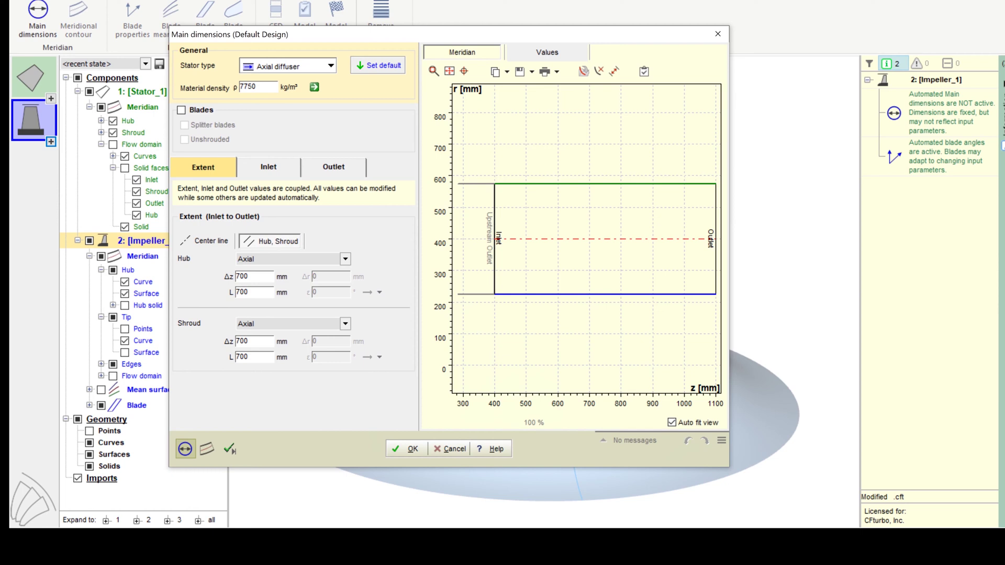
Set the downstream stator's outlet interface to z = 1600 mm at hub and shroud, and complete the component with default design steps
click(333, 167)
click(250, 223)
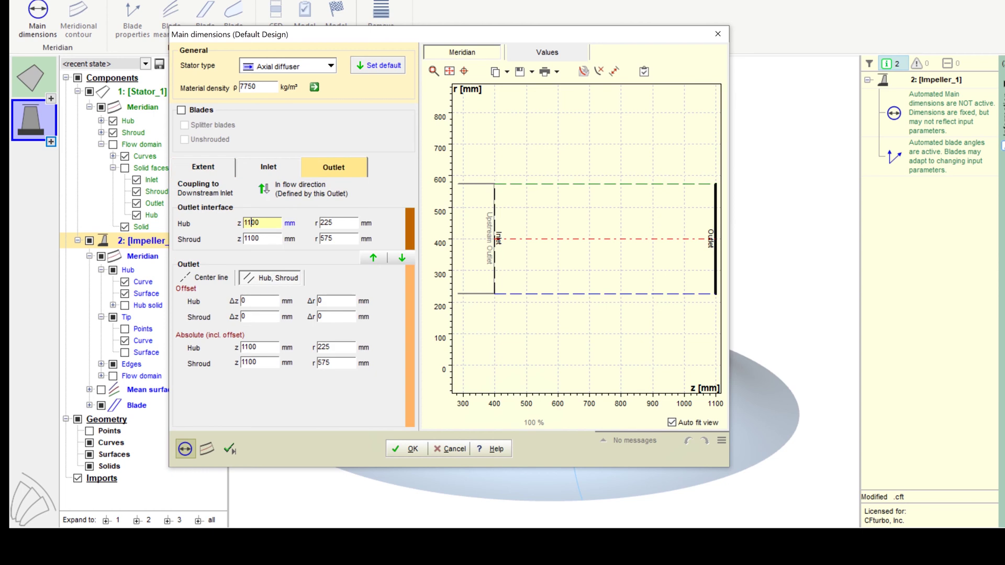
text(6)
drag(248, 239, 252, 239)
text(6)
click(260, 223)
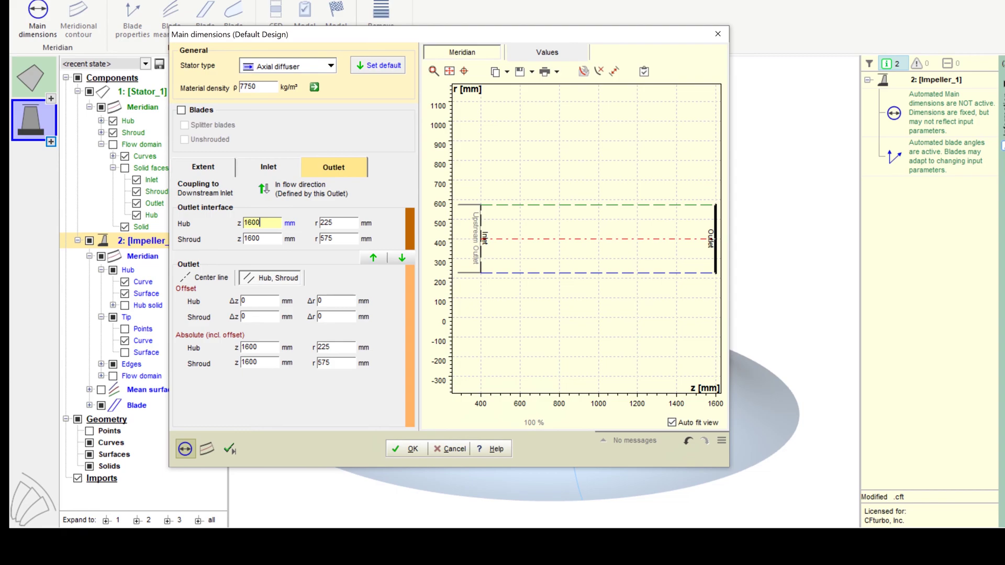
click(333, 223)
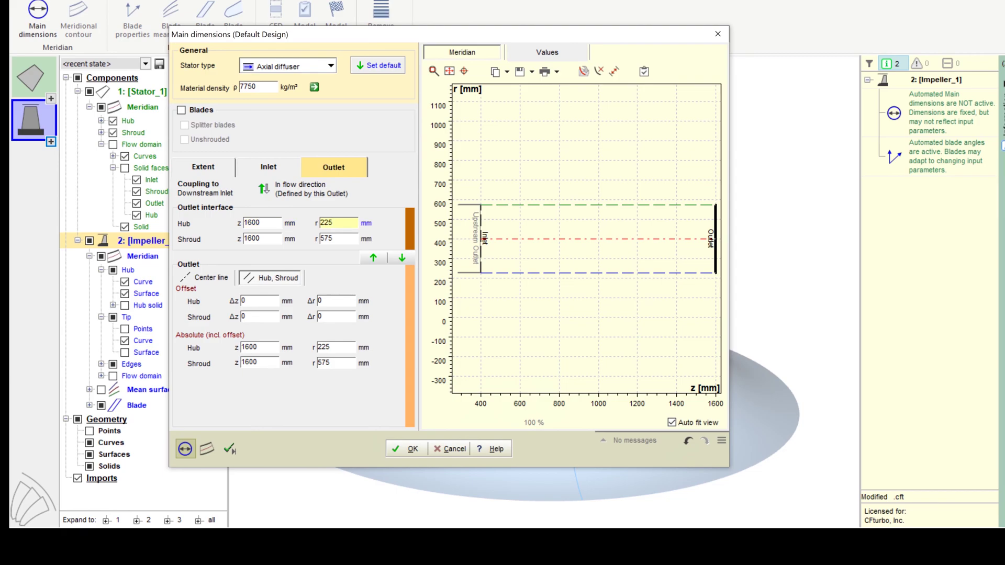
click(230, 449)
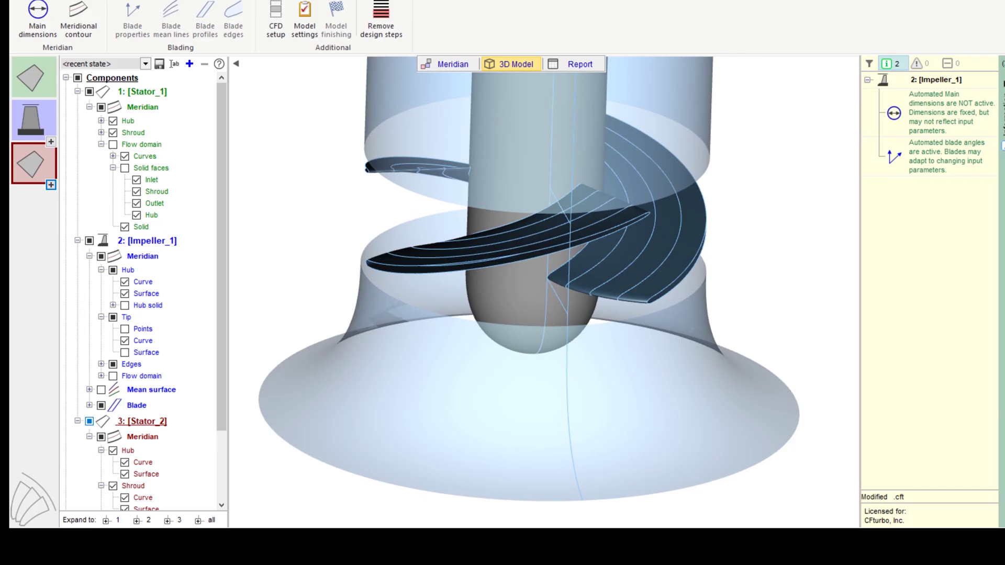
Run the impeller's model finishing with solid trimming and a hub fillet radius of 10 mm
click(34, 120)
click(336, 20)
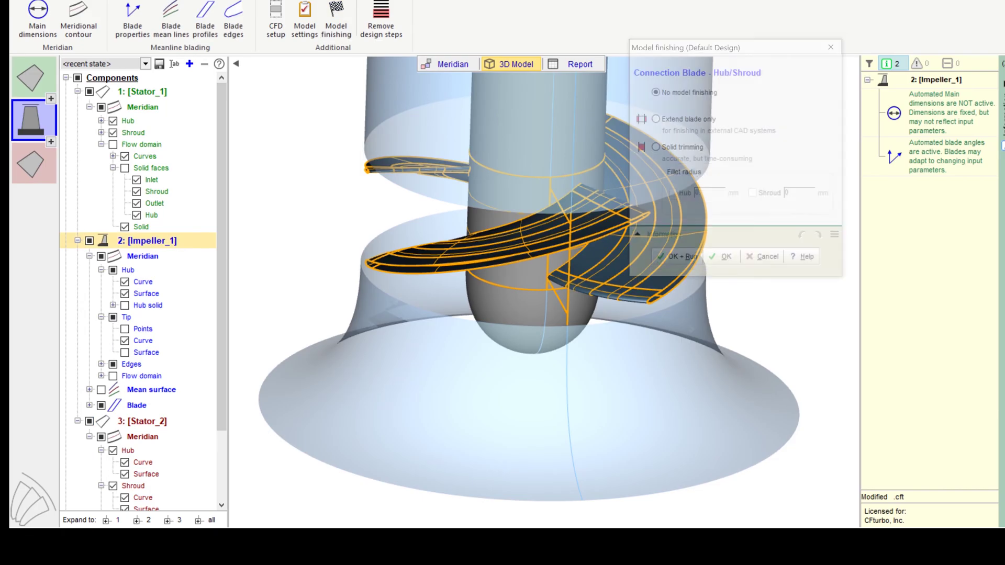
click(656, 149)
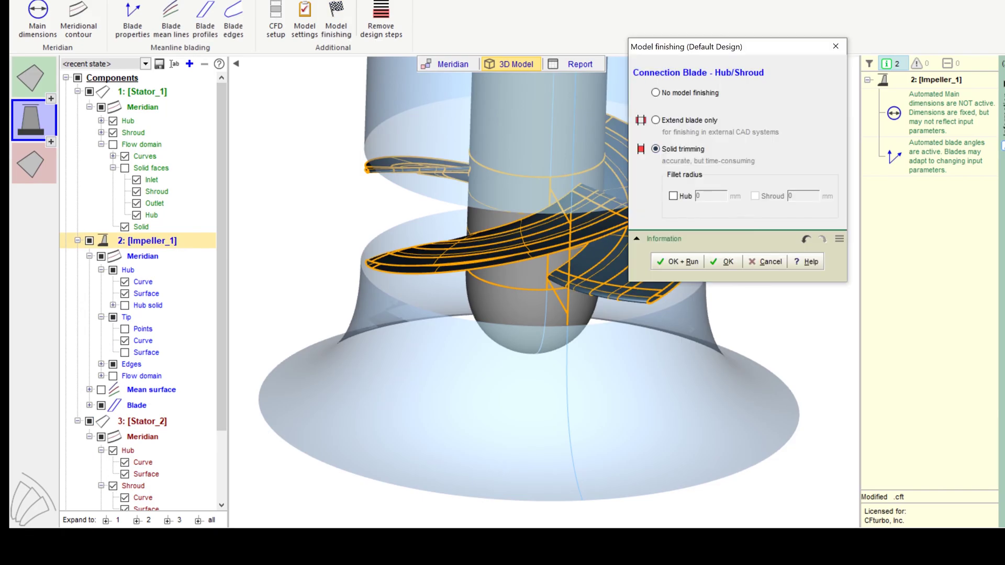
click(673, 196)
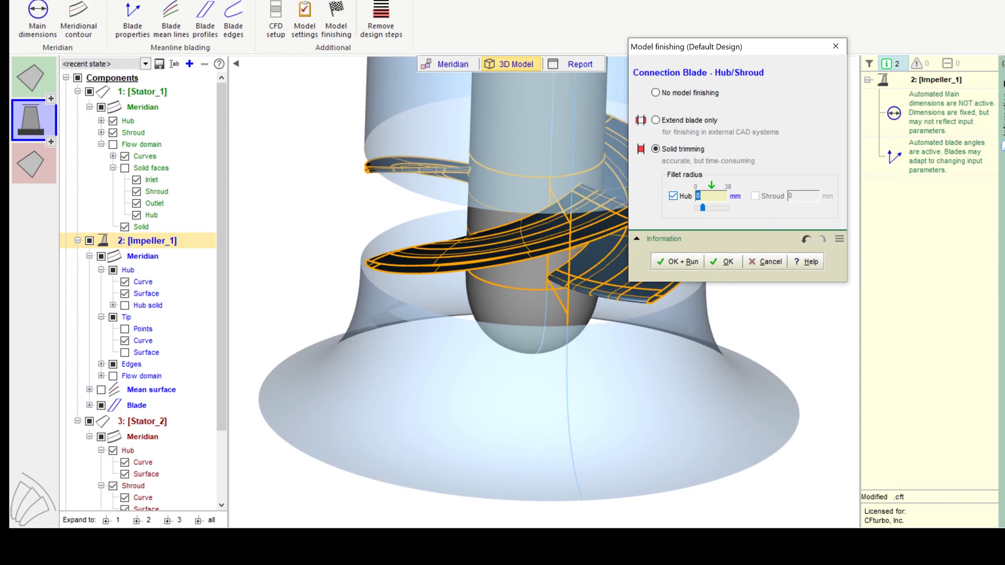
text(10)
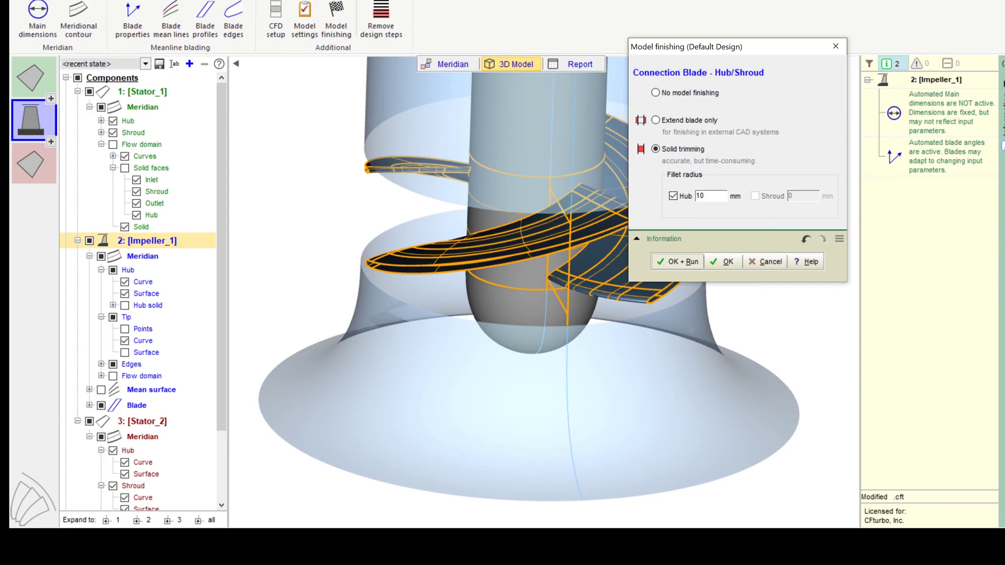
click(677, 262)
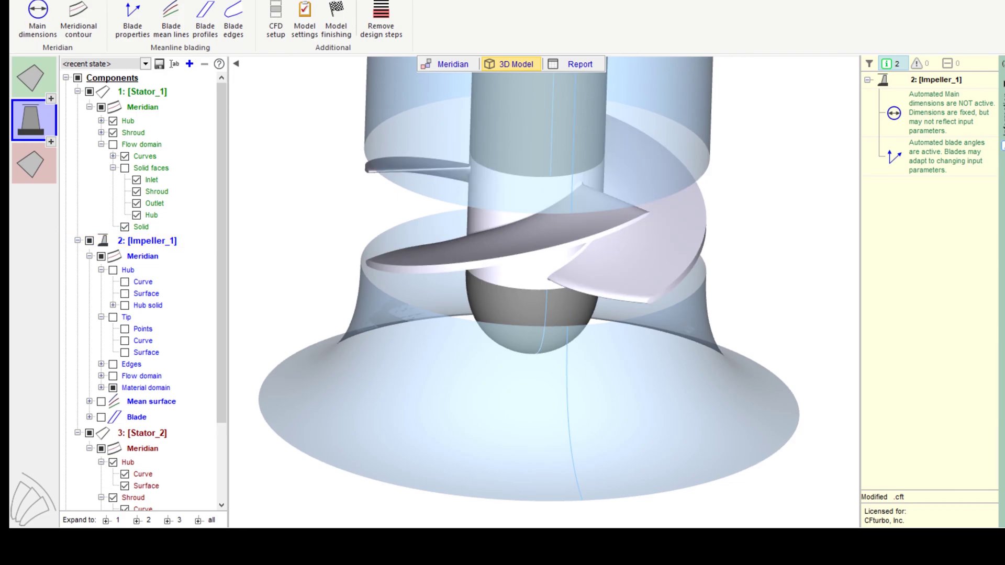
Examine the trimmed impeller blades and their hub fillets in the 3D model
scroll(593, 179, down, 3)
scroll(593, 180, up, 10)
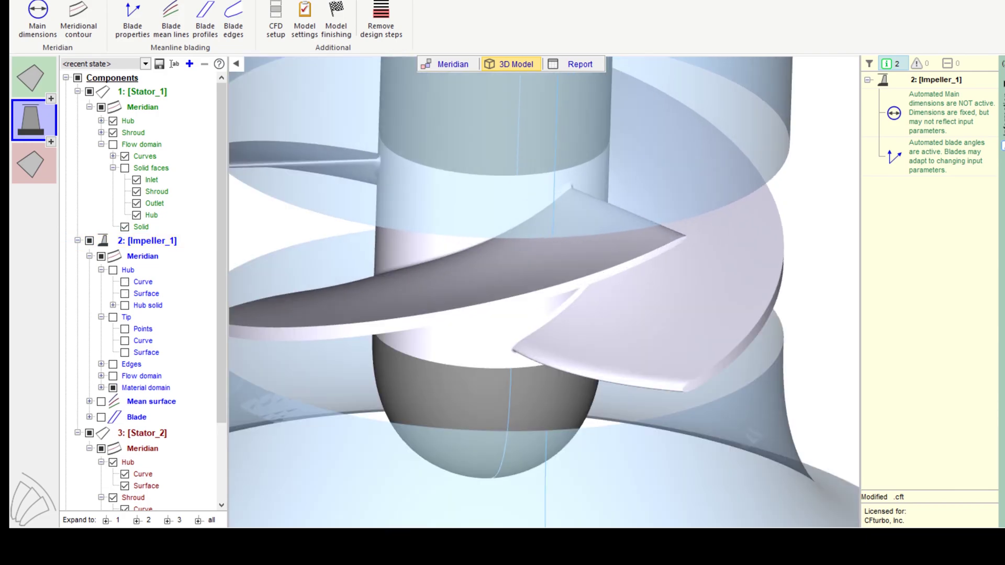
mouse_move(593, 180)
mouse_down()
mouse_move(593, 149)
mouse_move(593, 172)
mouse_up()
middle_drag(576, 230, 637, 215)
scroll(637, 215, down, 3)
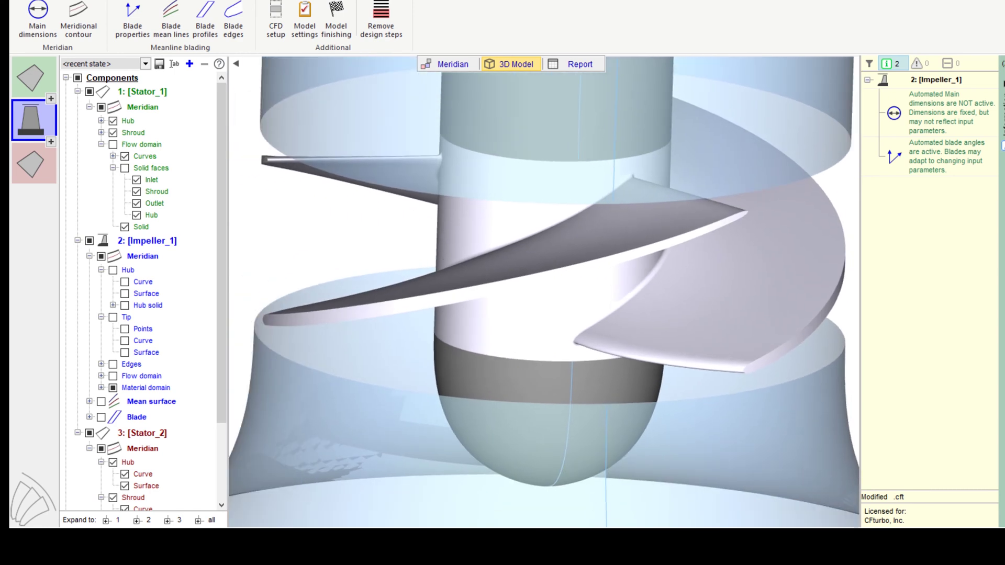
drag(638, 216, 625, 220)
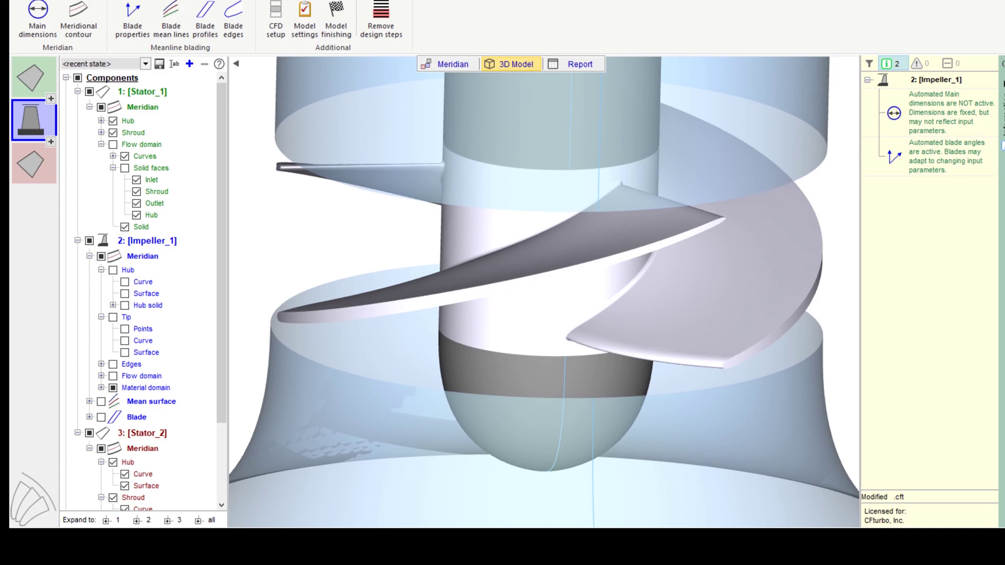
Save the design as a new CFturbo data file named AXP nq297
click(27, 0)
click(44, 124)
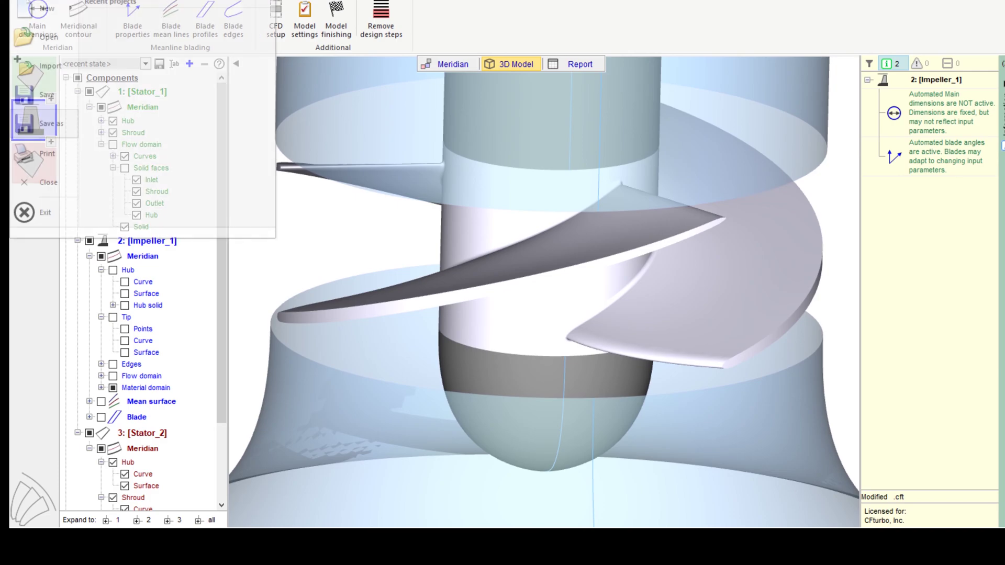
click(42, 123)
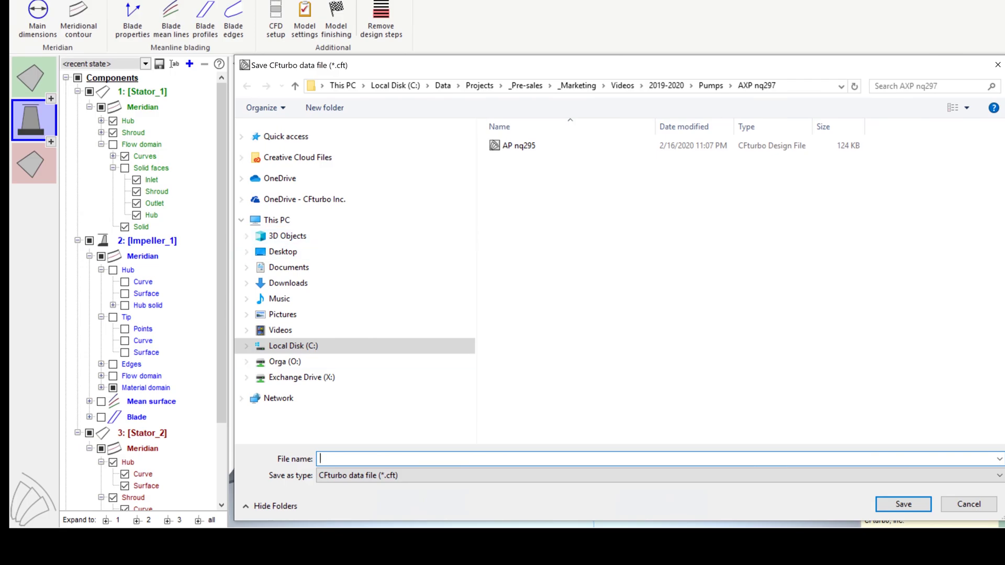
text(AXP nq297)
key(Return)
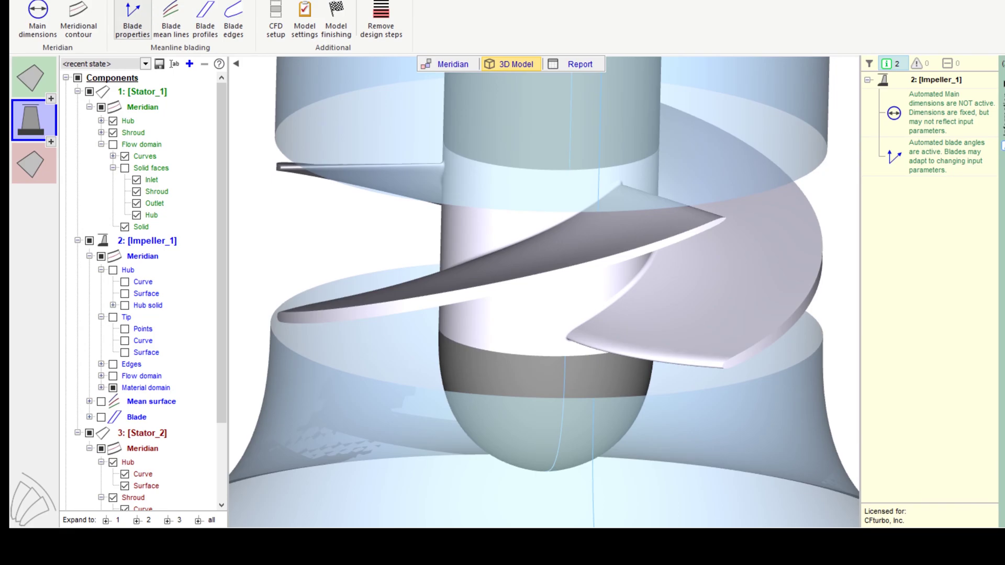
Review the export interfaces, including the neutral 3D geometry formats, and select all components for the Simerics export
click(60, 1)
click(193, 18)
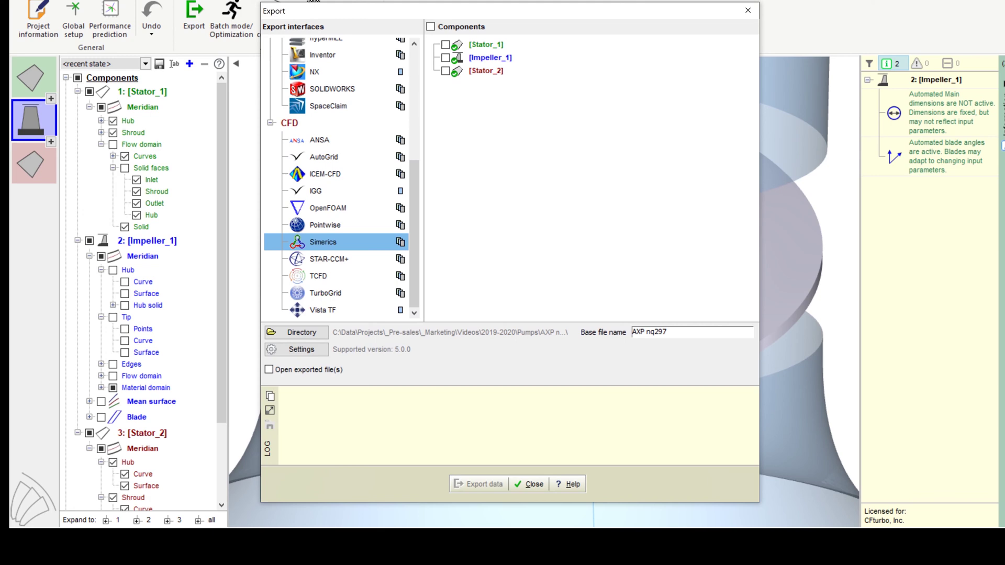
drag(414, 182, 414, 70)
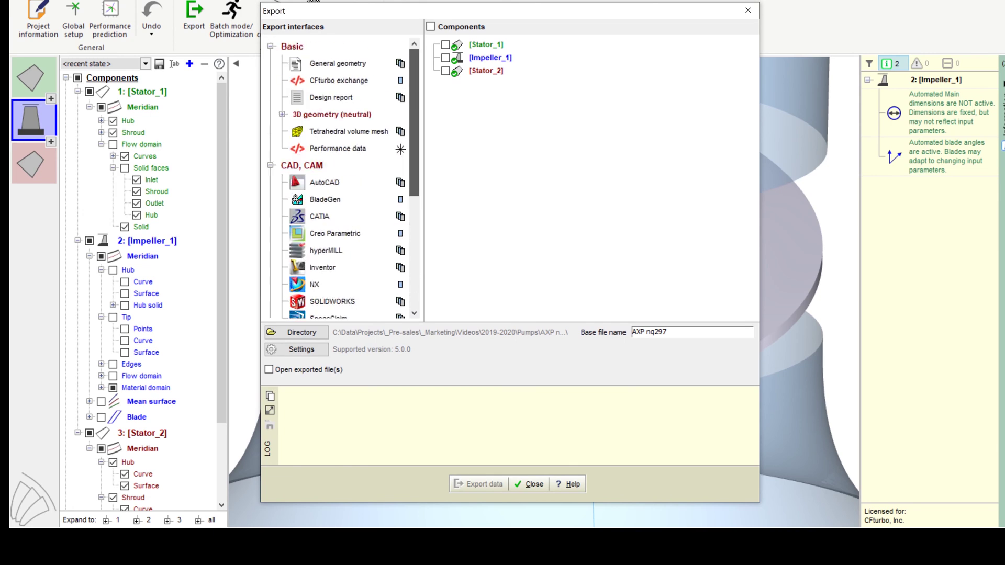
click(282, 115)
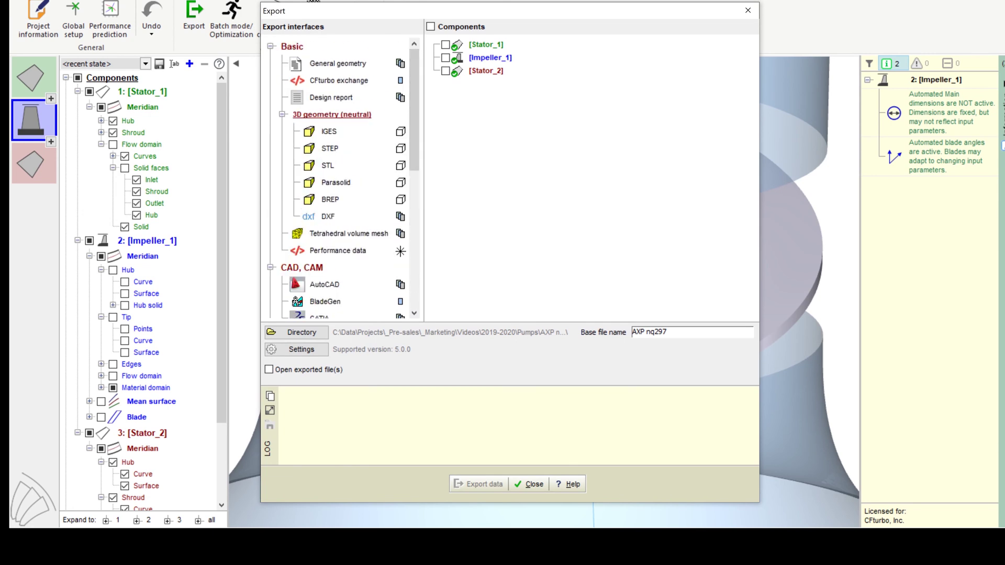
drag(414, 106, 414, 244)
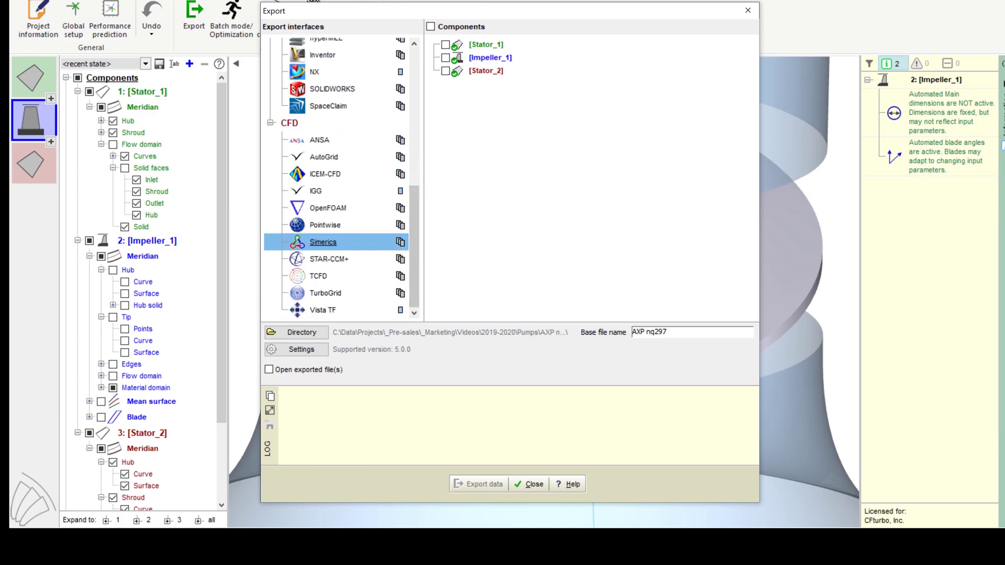
click(430, 26)
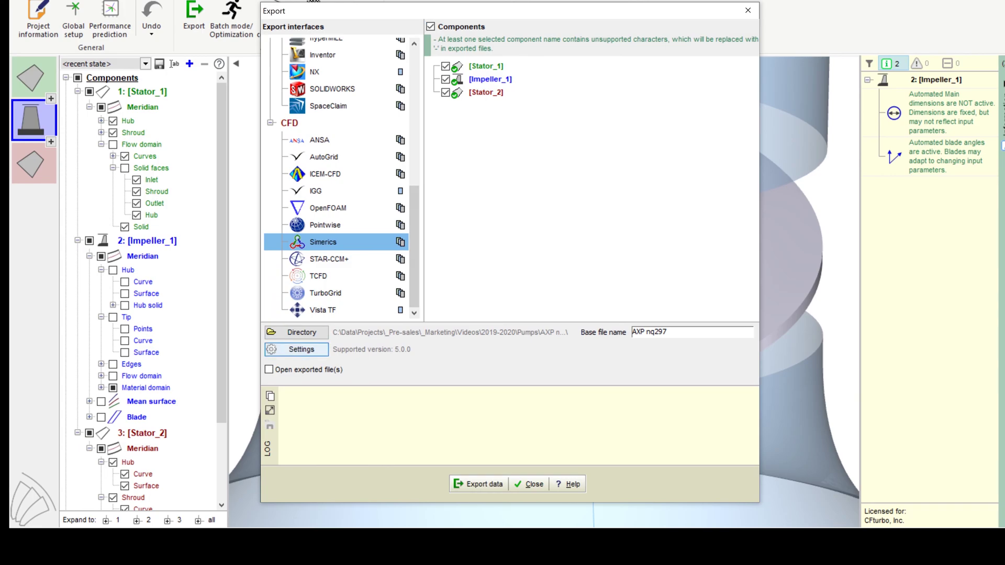
Review the miscellaneous, mesh and solver parameters of the Simerics export and accept them
click(297, 349)
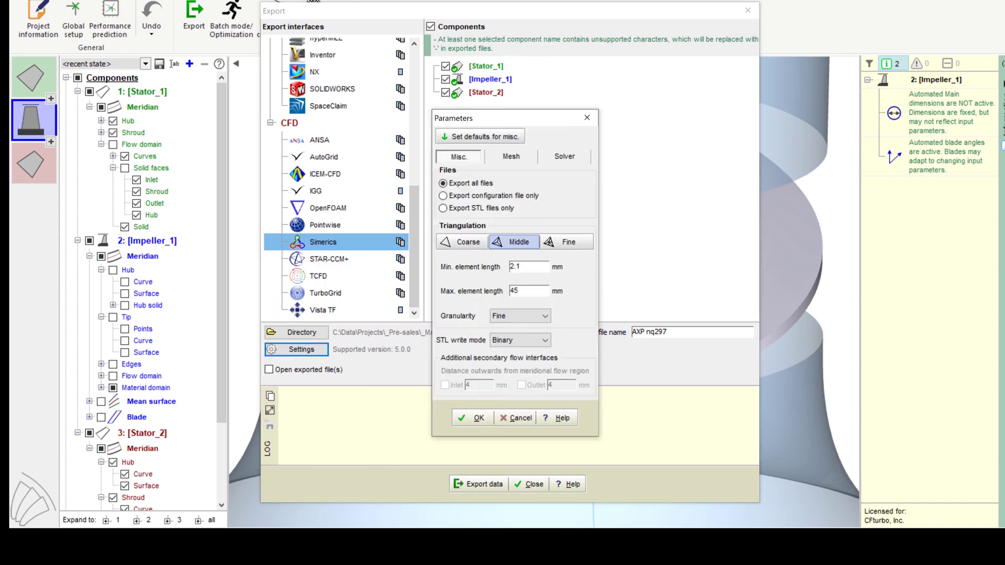
click(512, 156)
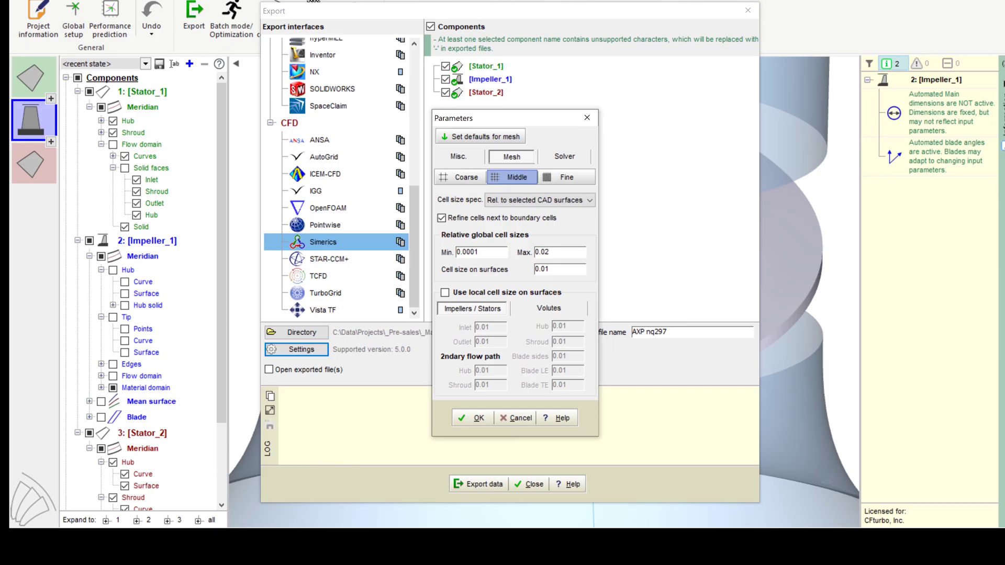
click(565, 157)
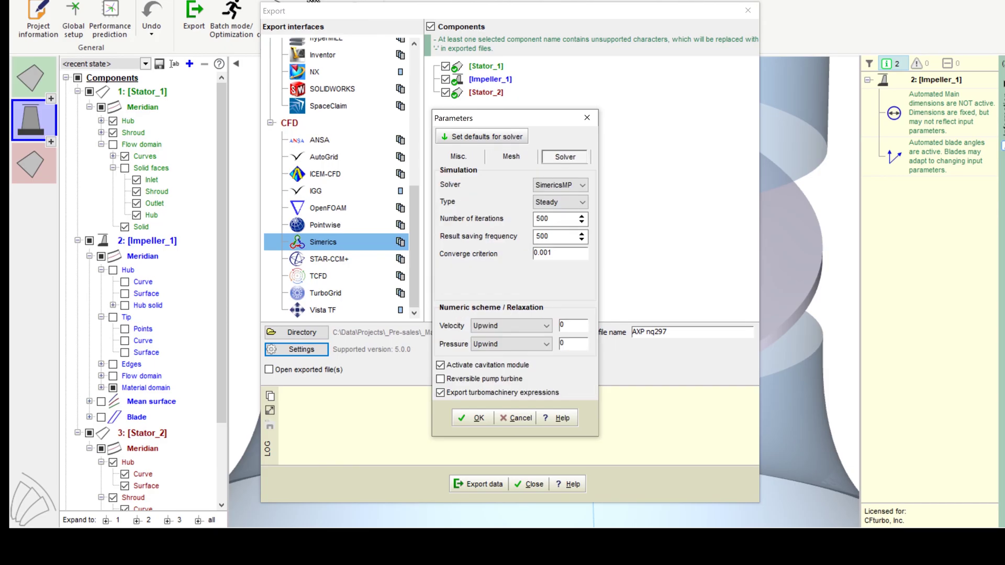
click(473, 418)
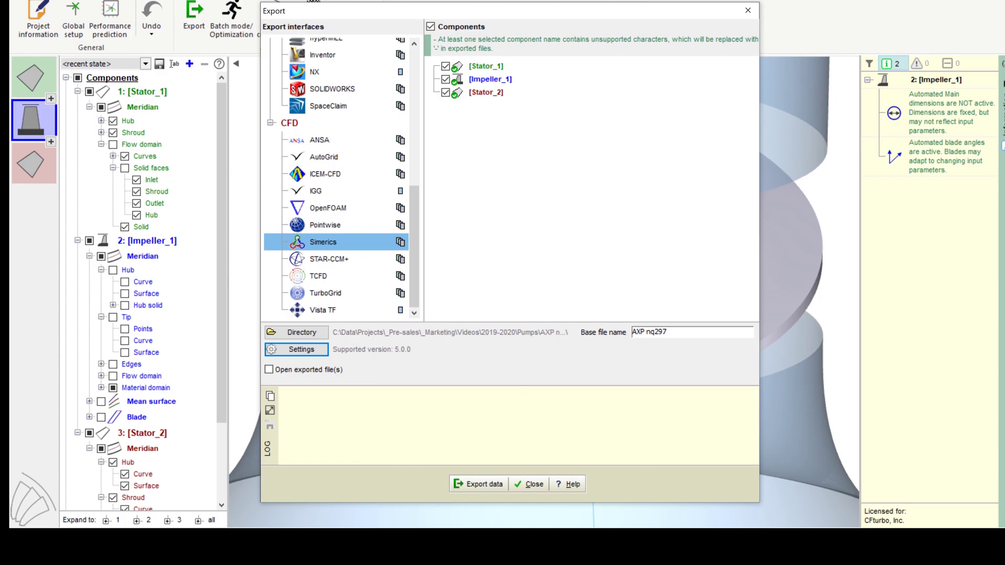
Export the data for Simerics with the exported files opened in version 5.0.0, and finish the export dialog
click(269, 370)
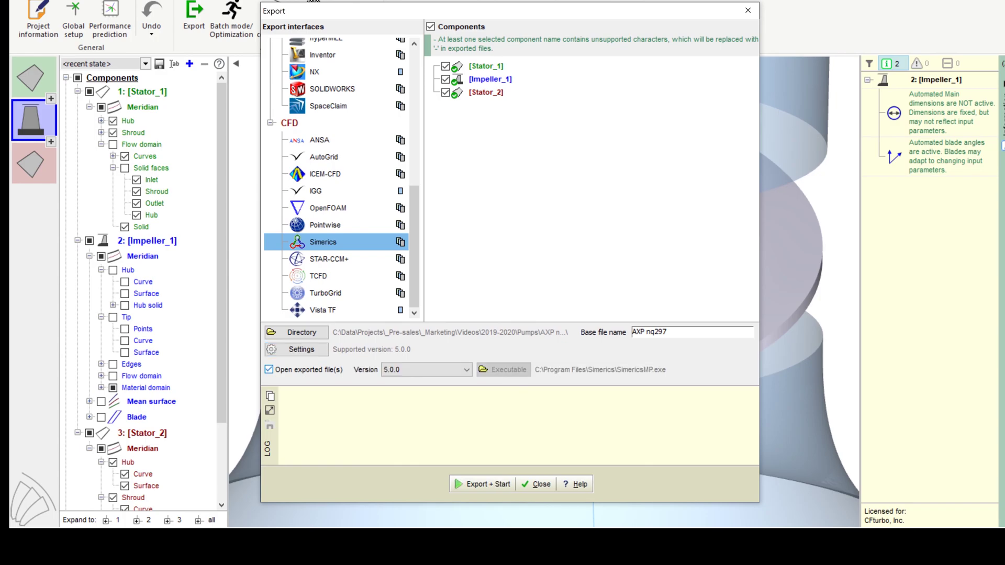
click(481, 485)
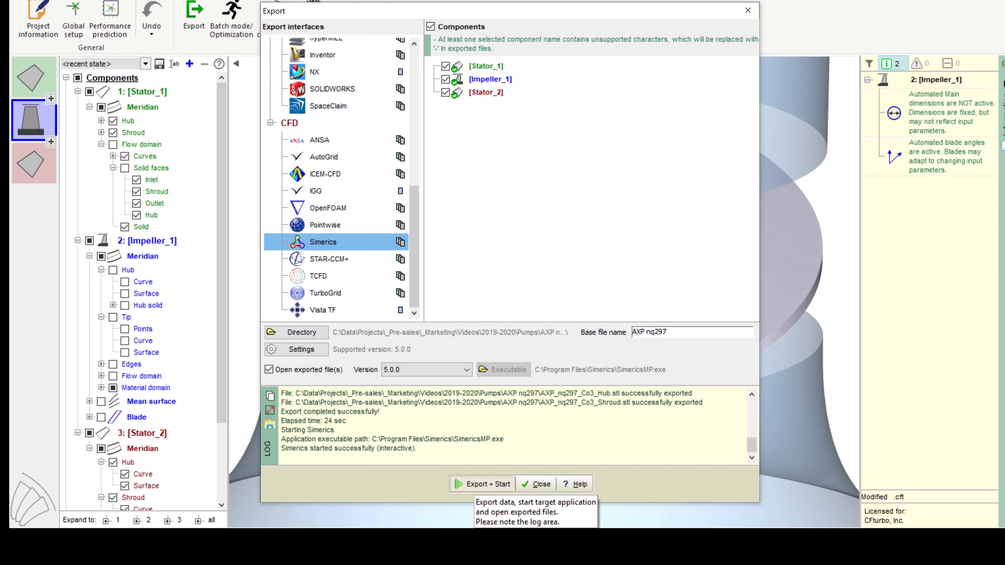
click(537, 484)
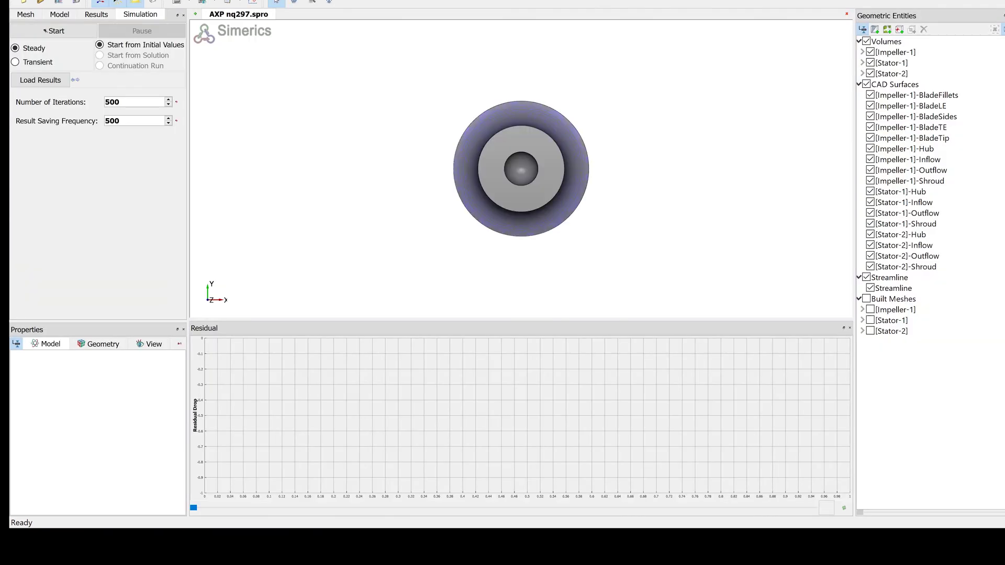
Switch to Simerics and deactivate the Cavitation module under the Flow model of the AXP nq297 project
drag(521, 178, 523, 96)
scroll(521, 168, up, 3)
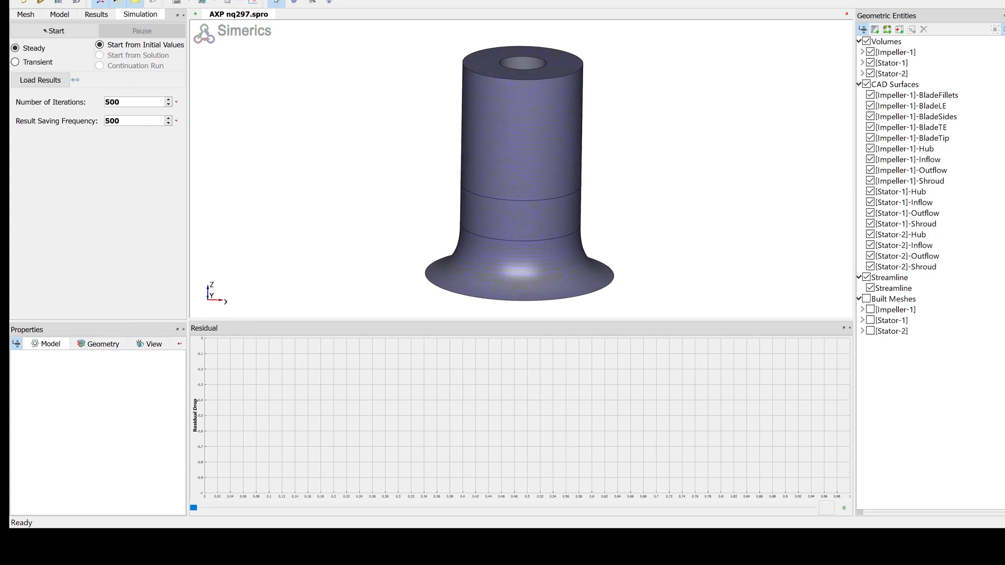
scroll(521, 169, up, 1)
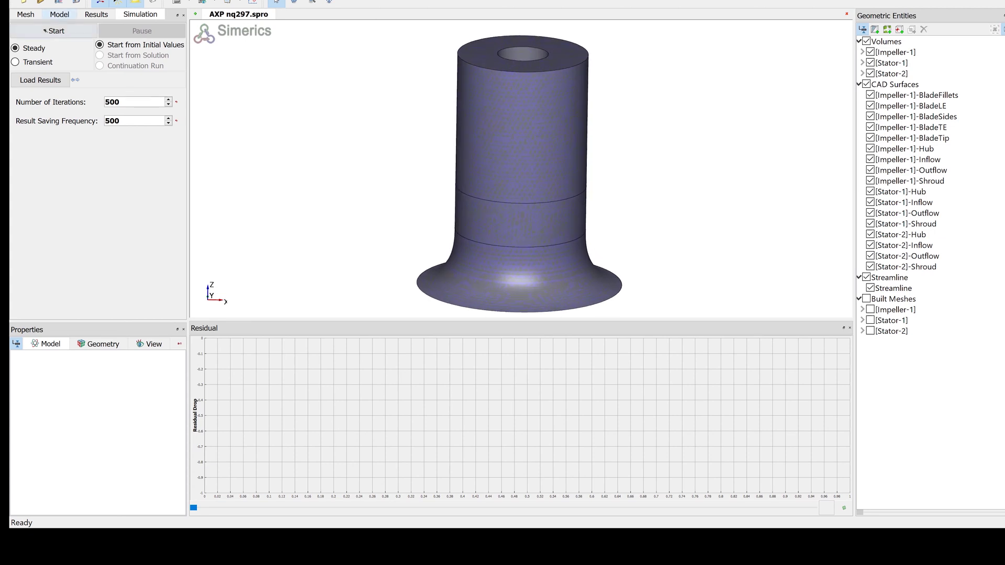
click(59, 14)
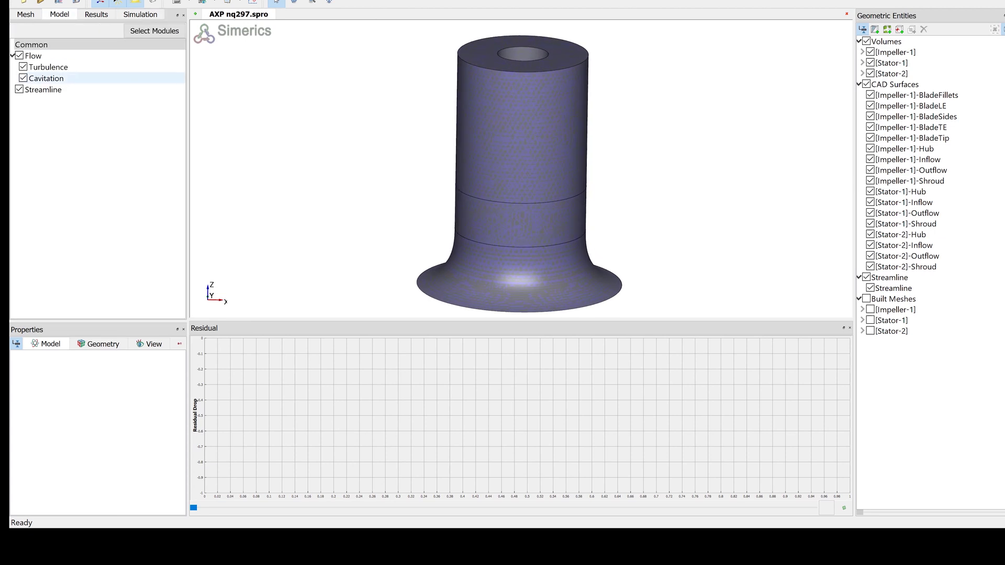
click(32, 45)
click(23, 78)
Start the steady simulation from initial values, saving the project beforehand
click(139, 15)
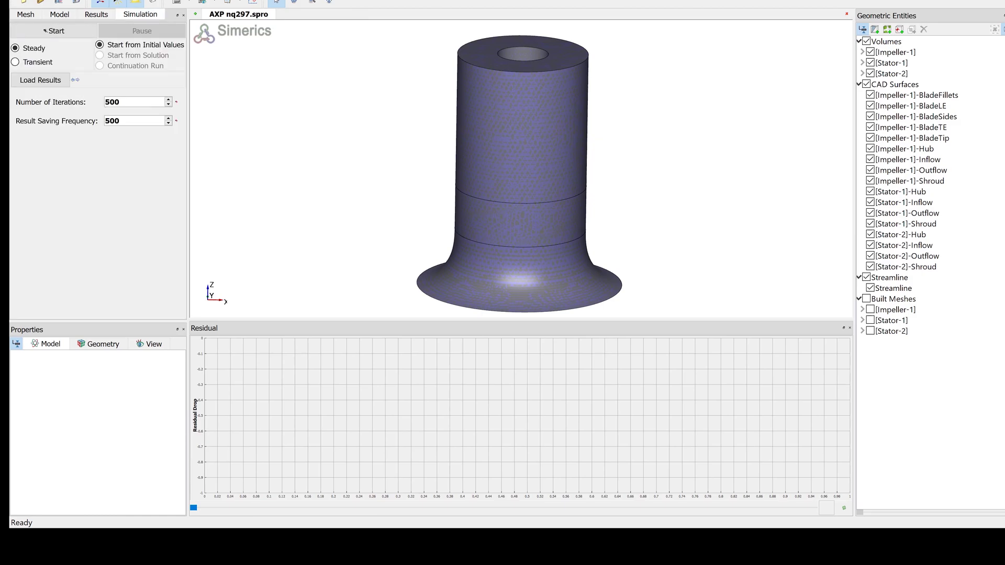
click(45, 30)
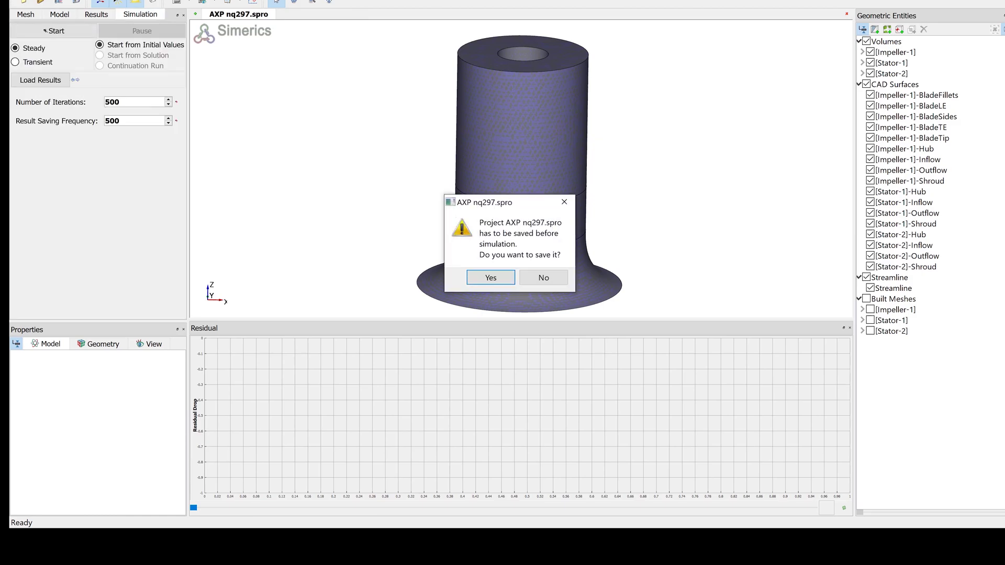
click(491, 278)
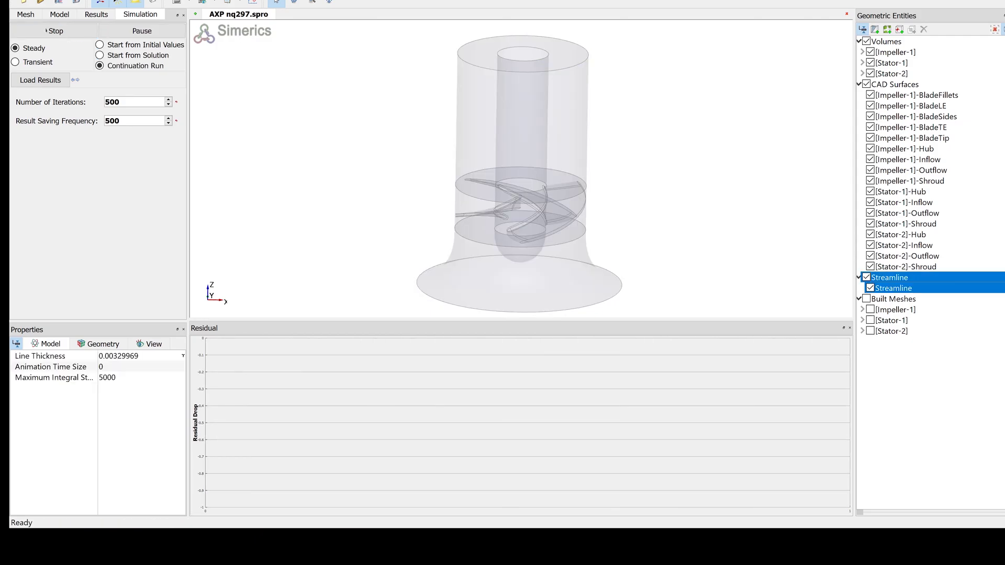
Set the streamline's Animation Time Size to 0.005
click(123, 367)
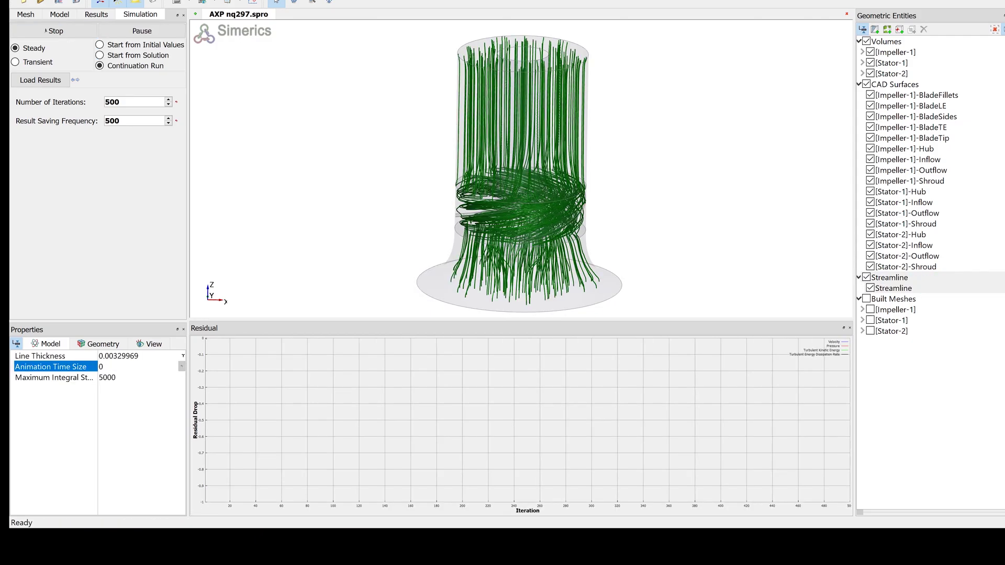
text(.005)
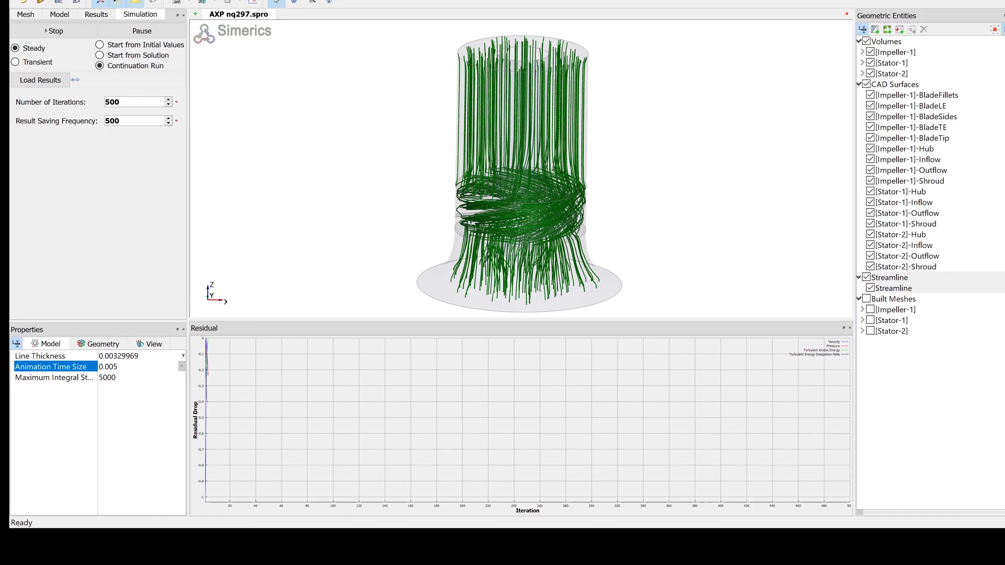
key(Return)
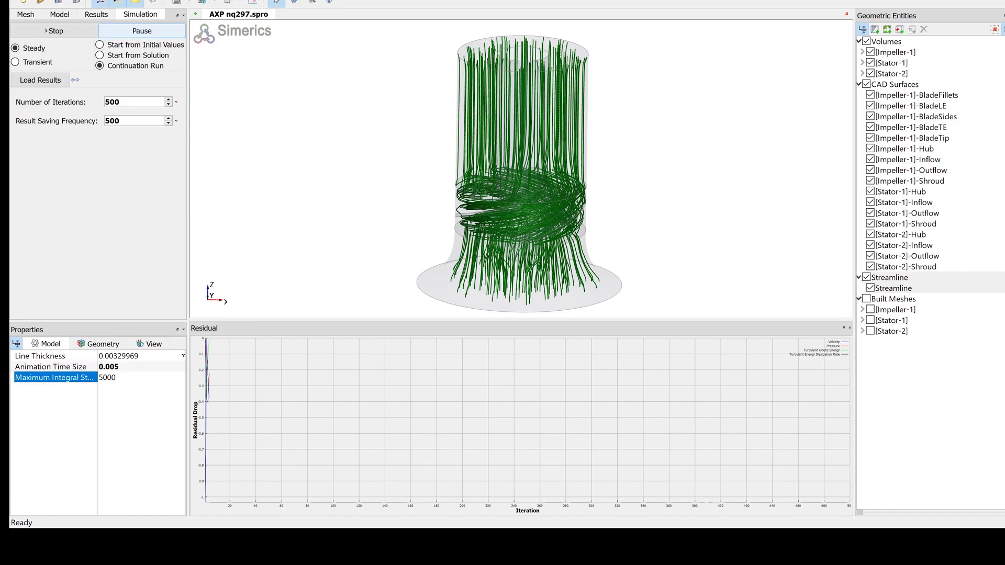
Color the streamlines by pressure with the color scale's maximum set to 200000 Pa
click(96, 14)
click(131, 28)
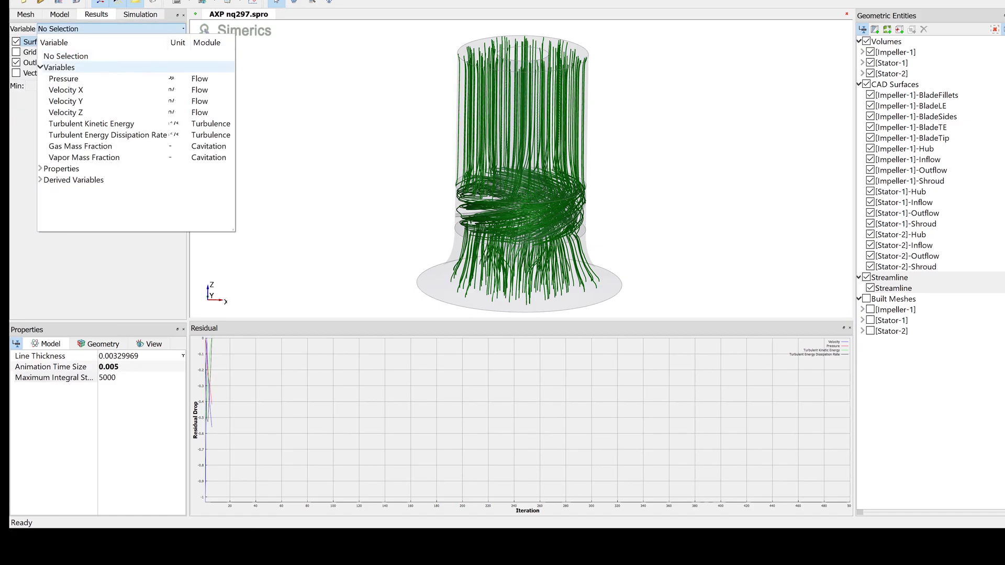
click(64, 78)
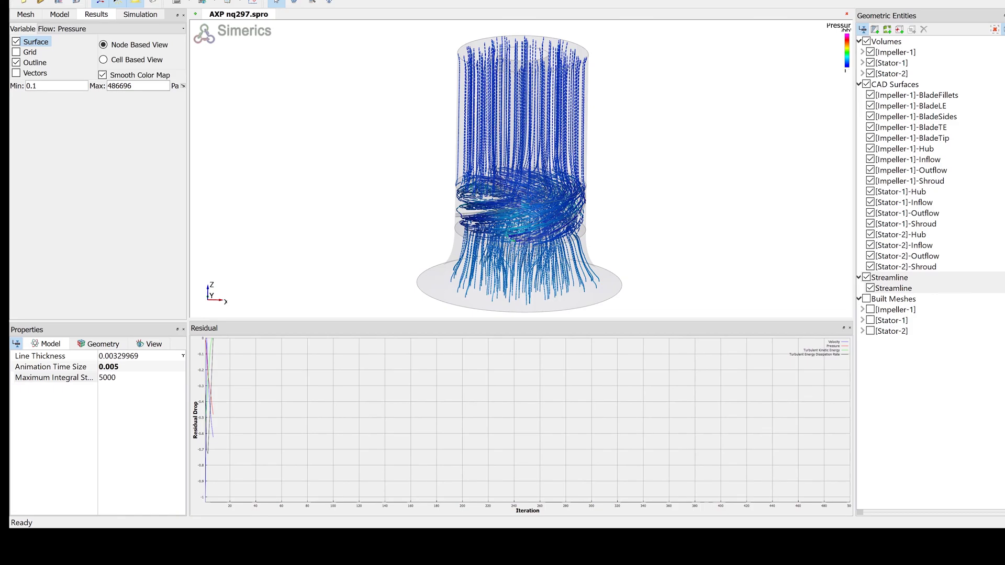
double_click(130, 86)
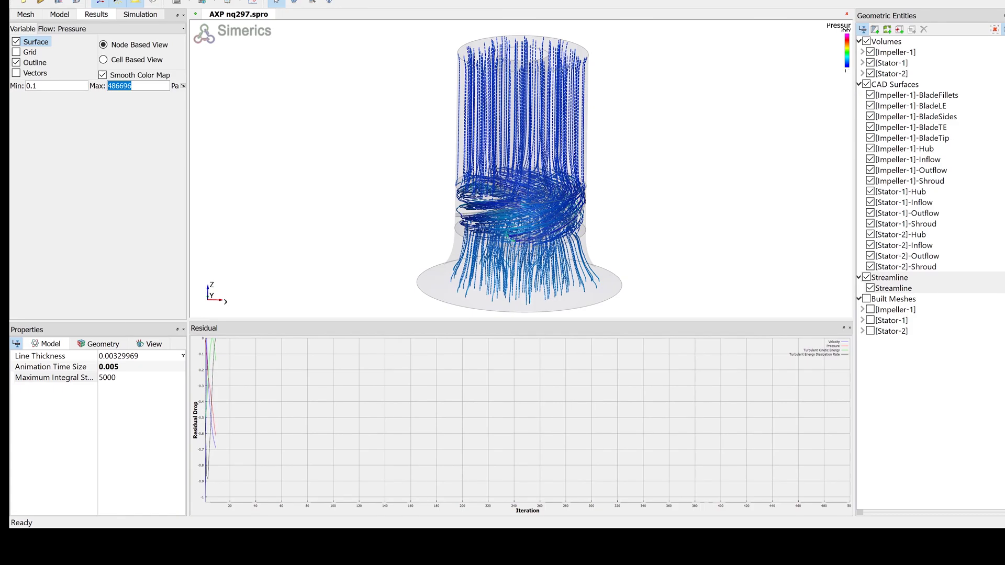
text(20)
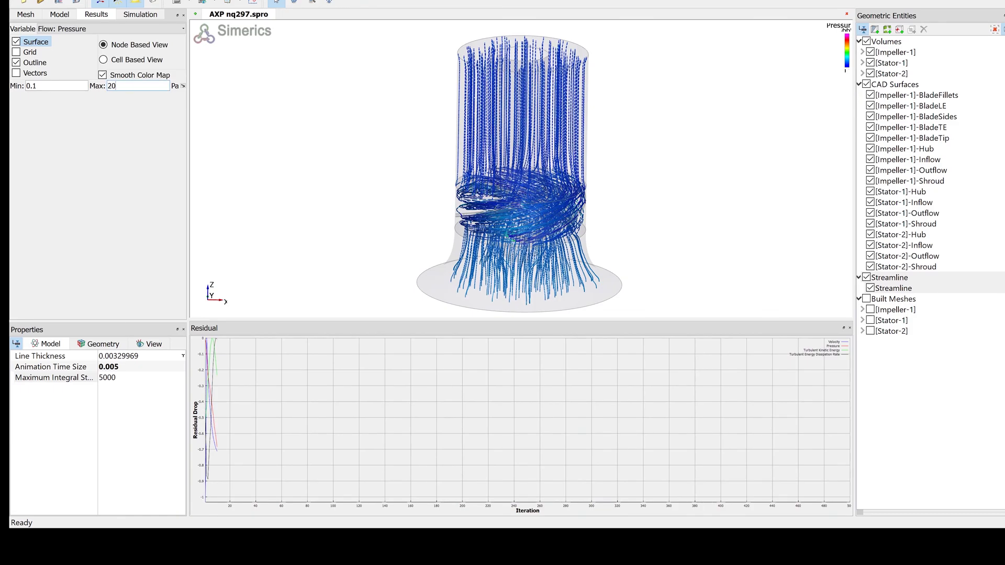
text(0000)
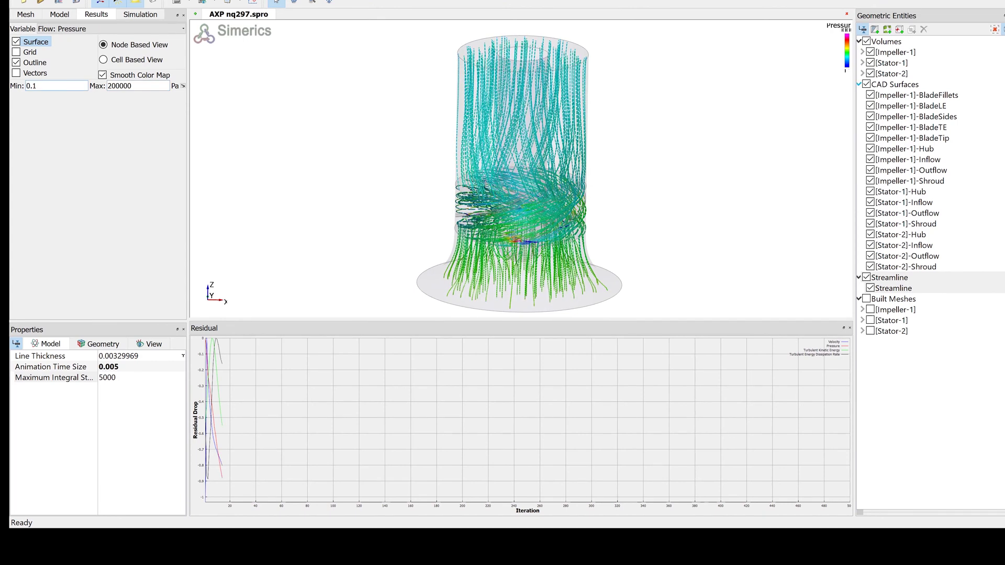
Collapse the CAD surfaces and expand the boundaries of the impeller and both stator volumes in the geometric entities
click(859, 84)
click(890, 95)
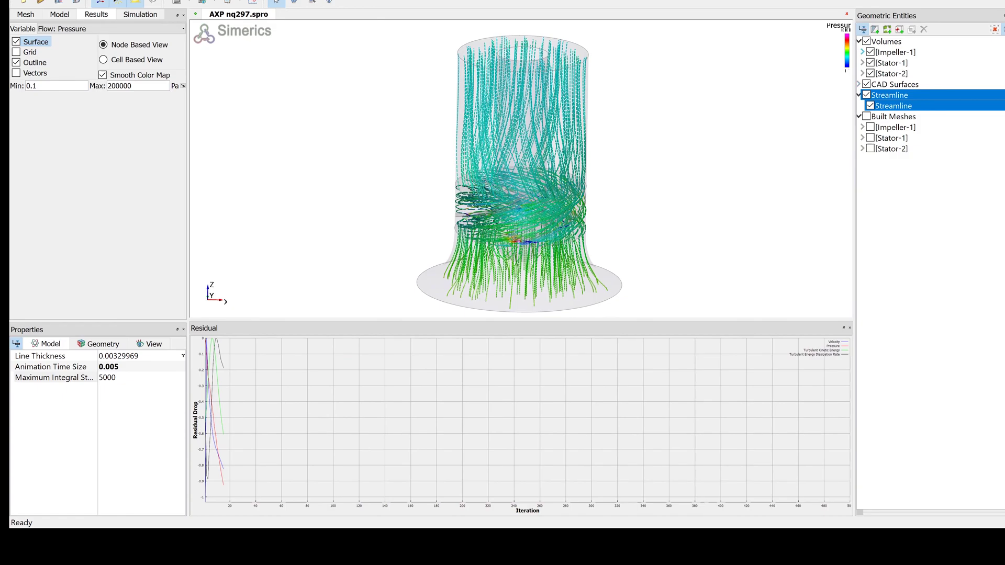
click(862, 52)
click(866, 63)
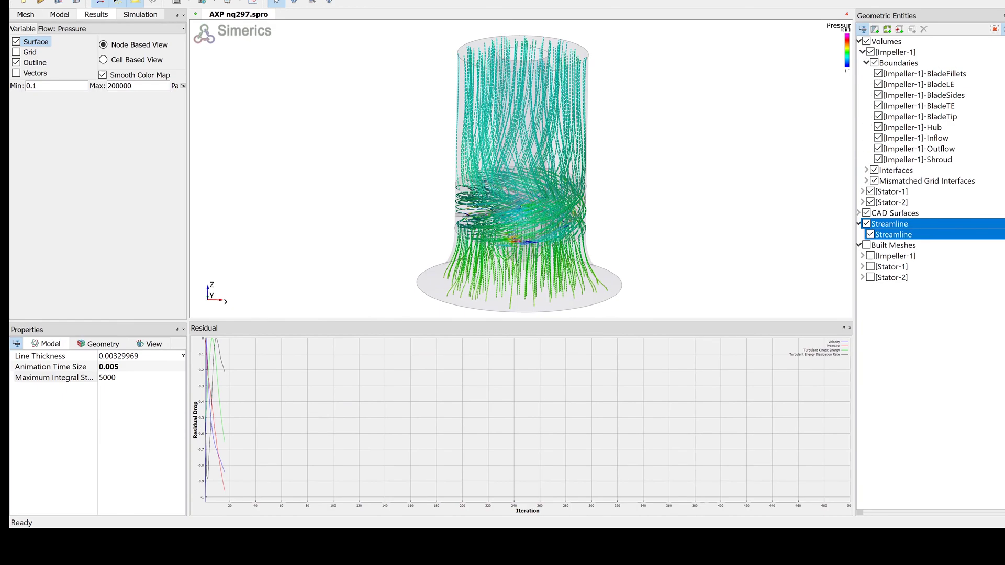
click(862, 192)
click(867, 202)
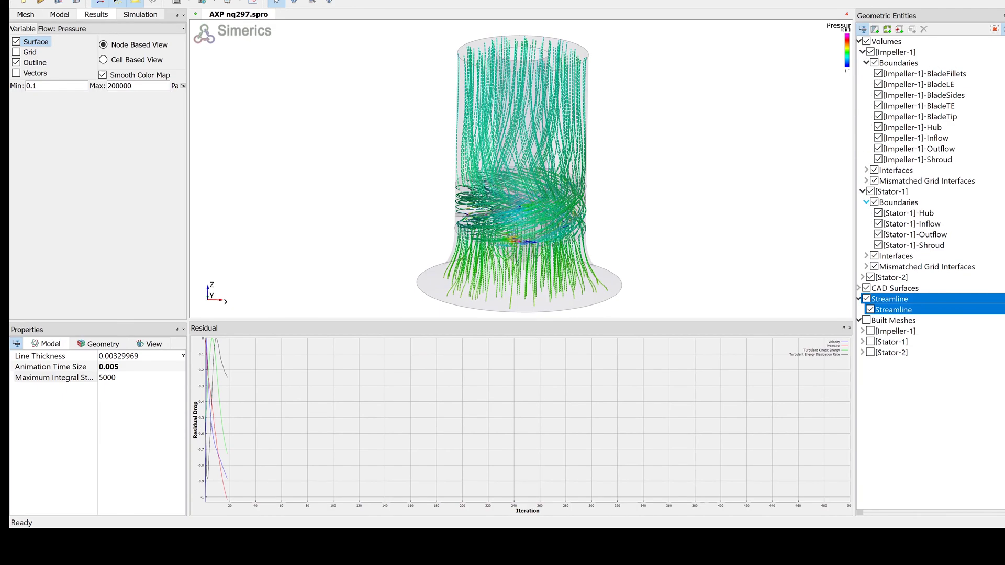
click(863, 278)
click(866, 288)
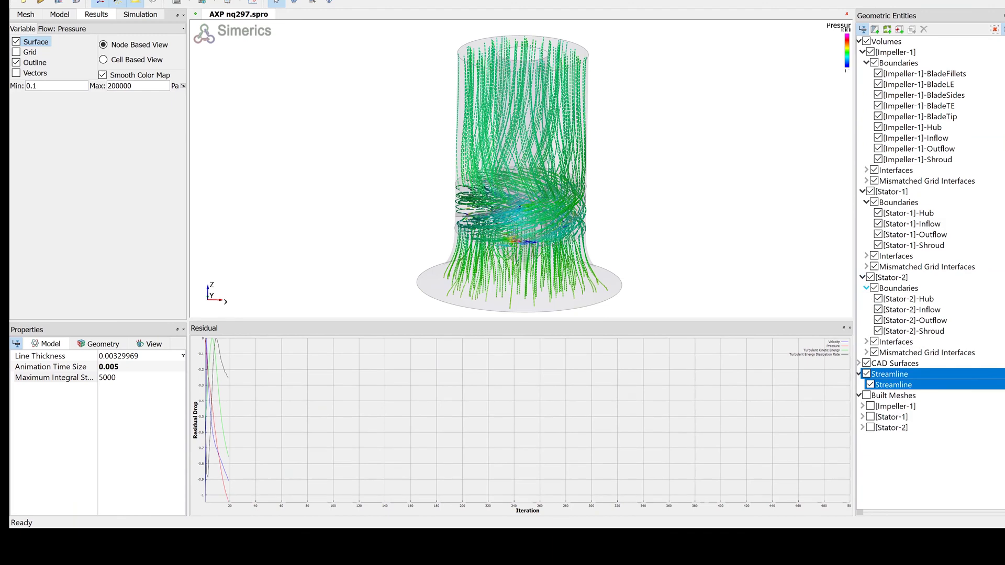
Show the impeller's blade fillets, LE, sides, TE, tip and hub plus both stator hubs as solid surfaces among the streamlines
ctrl+click(924, 74)
ctrl+click(919, 84)
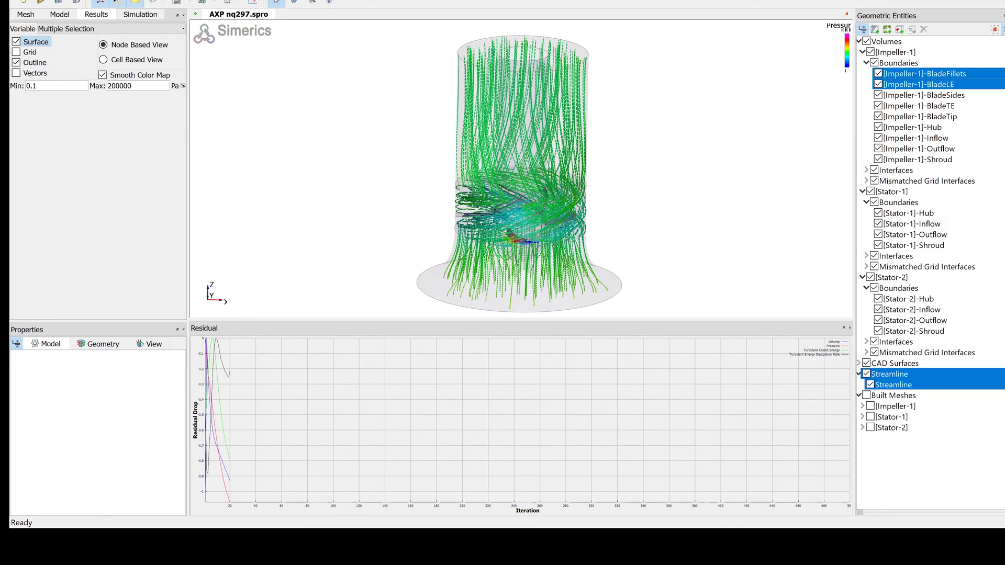
ctrl+click(924, 96)
ctrl+click(919, 106)
ctrl+click(921, 116)
ctrl+click(913, 127)
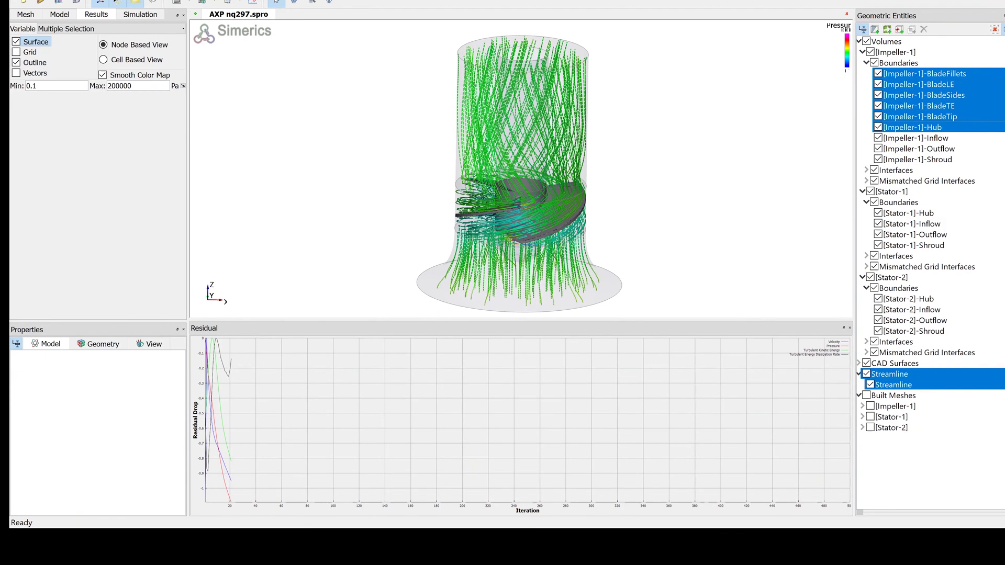
ctrl+click(909, 213)
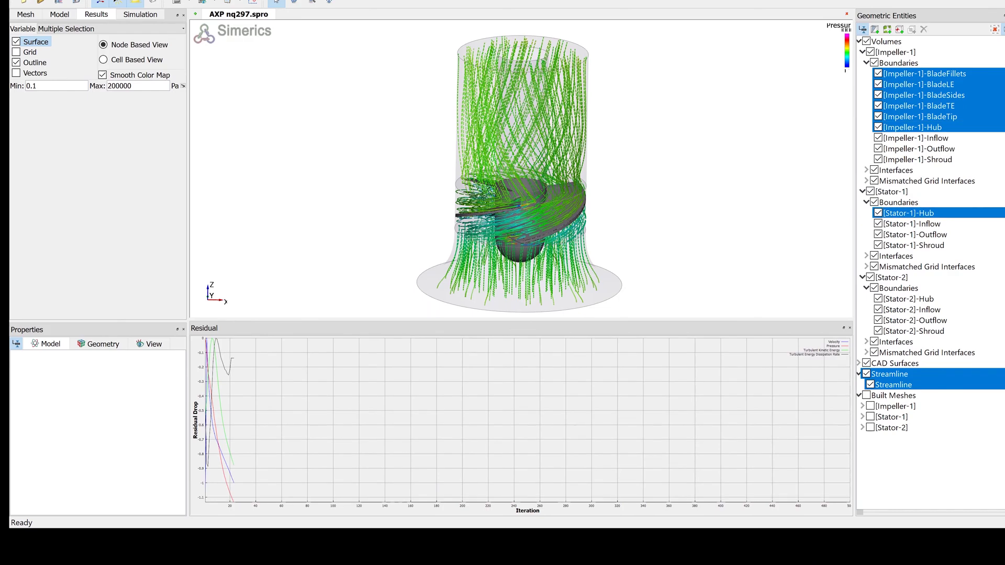
ctrl+click(909, 299)
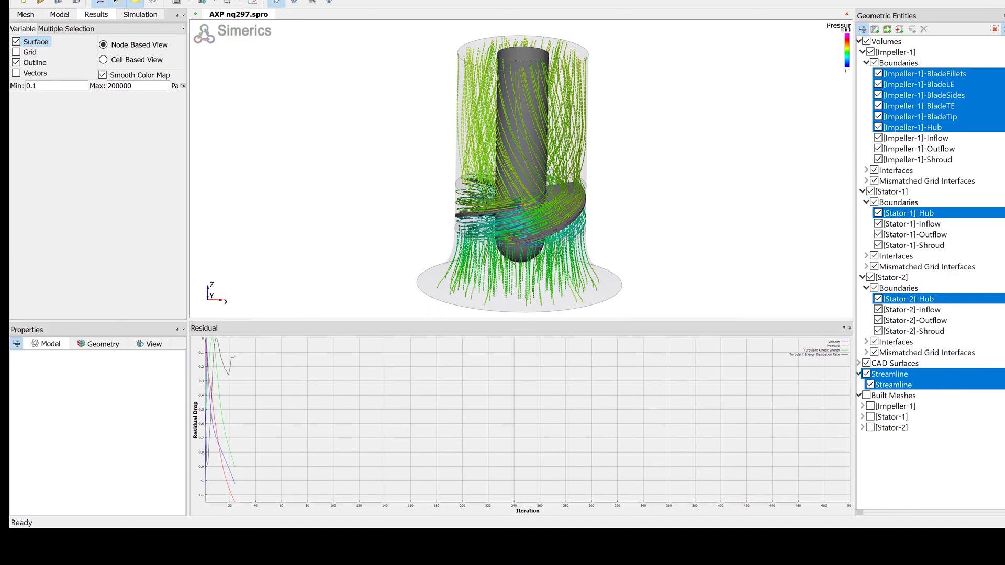
scroll(521, 169, up, 3)
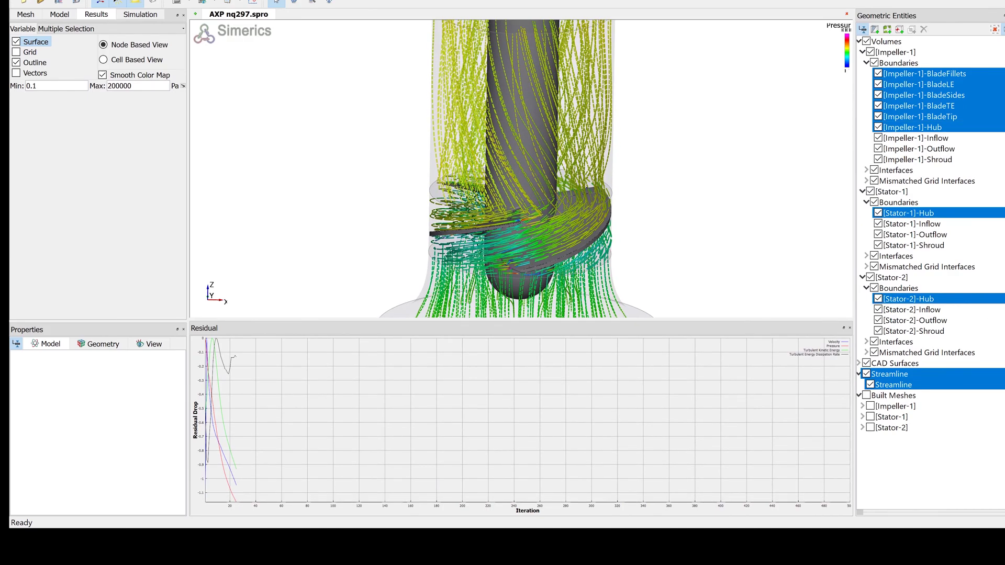
scroll(524, 167, down, 4)
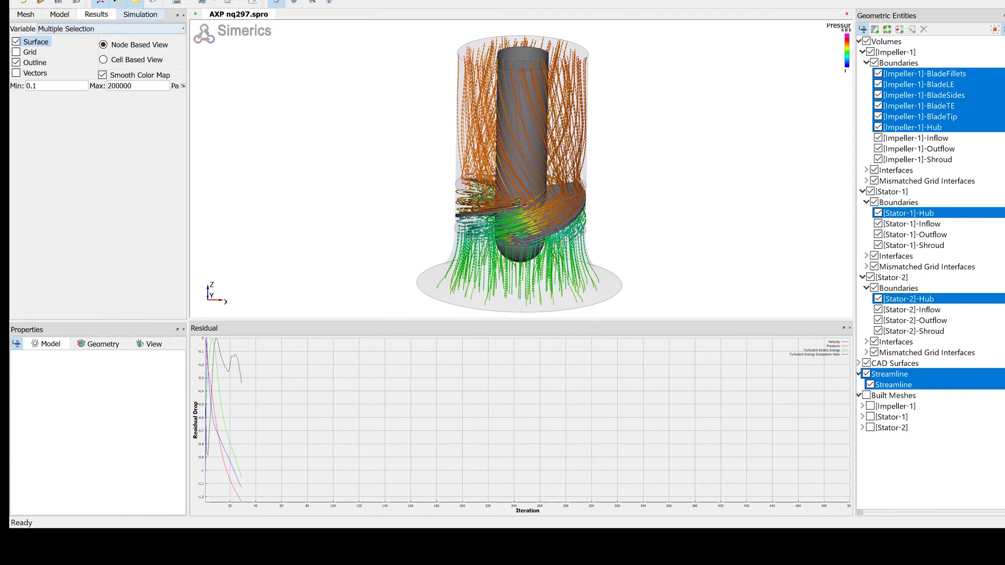
Plot the common head (m) result against iterations in Plot 1
click(46, 13)
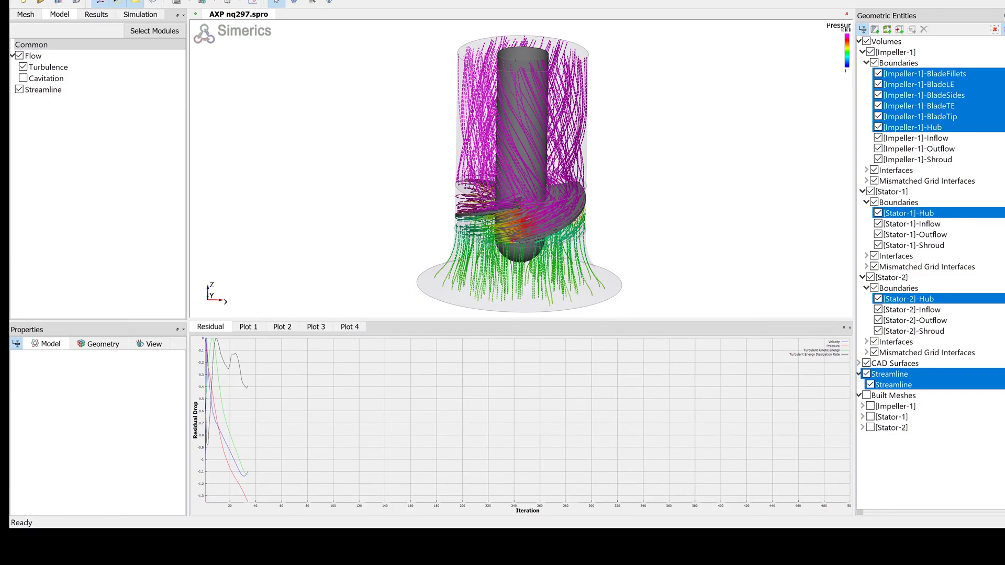
click(249, 326)
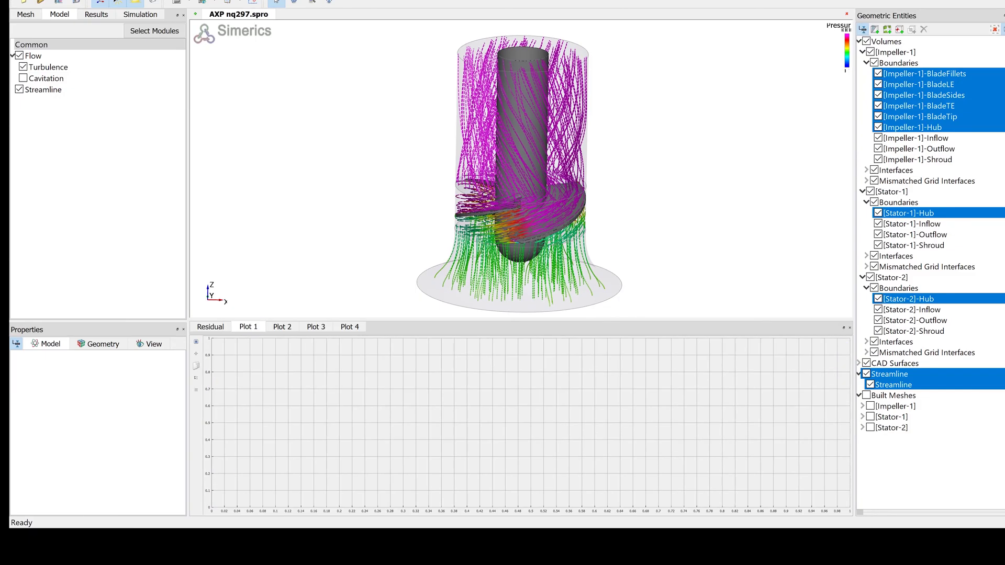
click(32, 45)
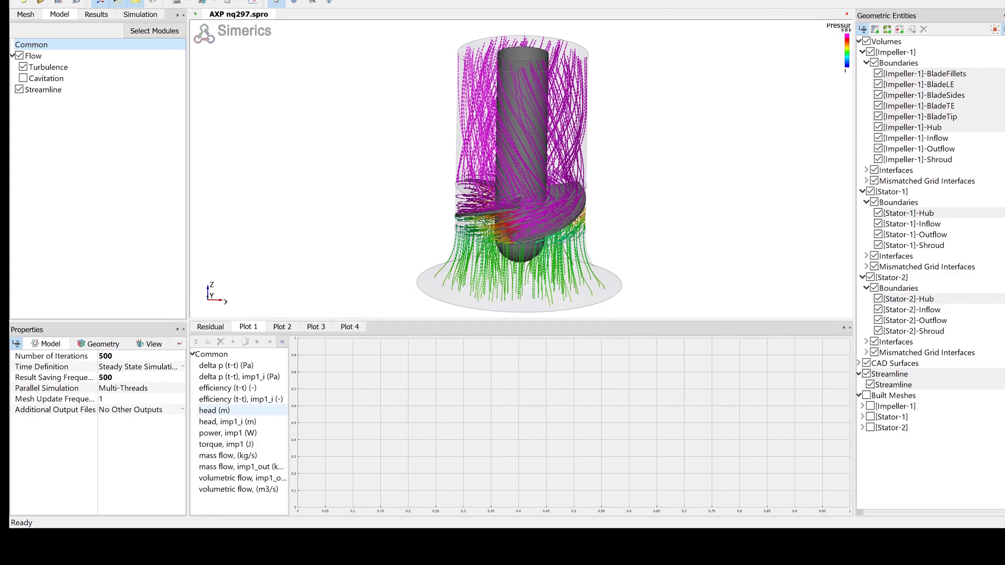
click(215, 411)
click(209, 343)
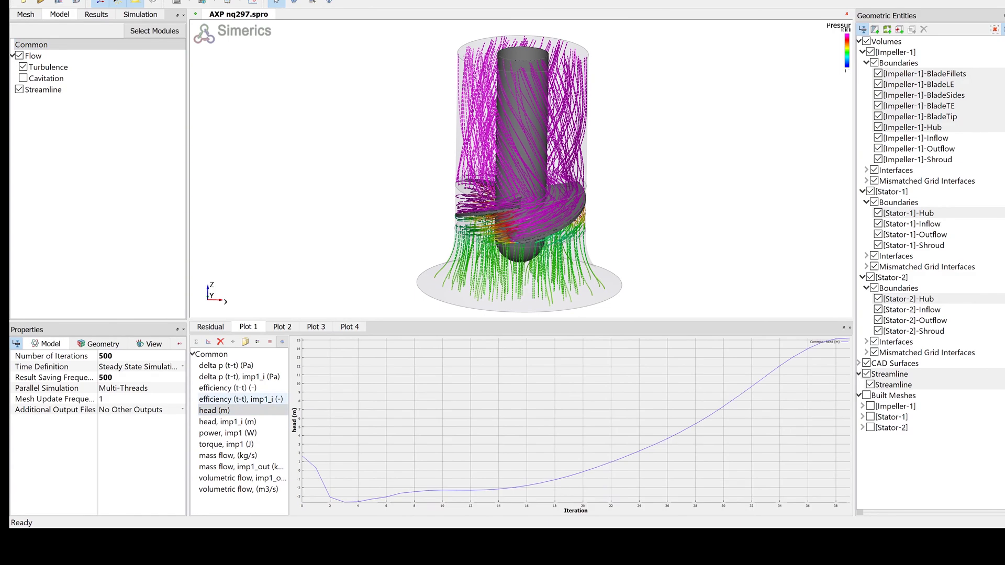
Add the impeller head result, head, imp1_i (m), to the head curve in Plot 1
click(227, 422)
click(208, 343)
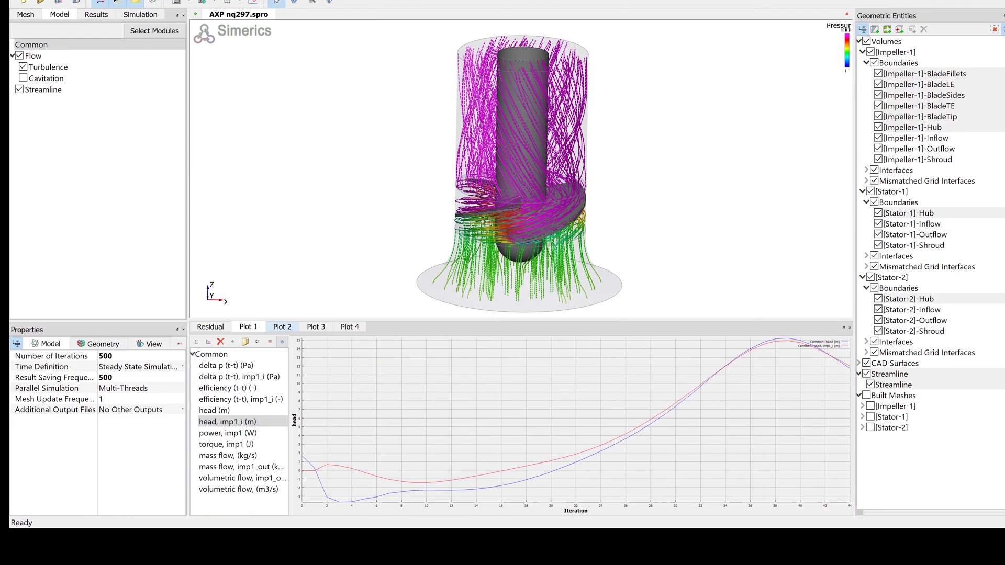
Plot efficiency (t-t) (-) and efficiency (t-t), imp1_i (-) in Plot 2, enlarging the range around the latest iterations
click(282, 326)
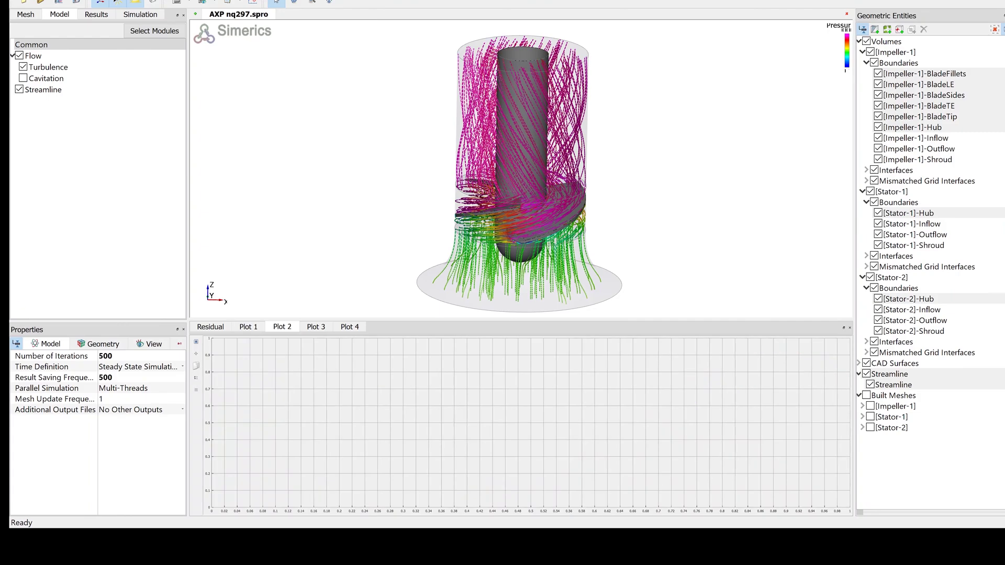
click(196, 342)
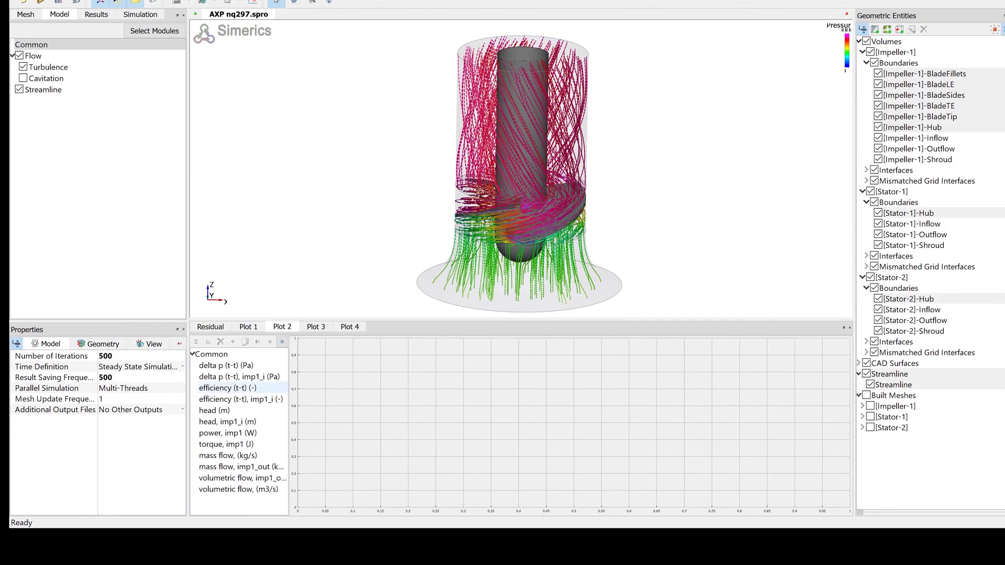
click(228, 387)
double_click(228, 388)
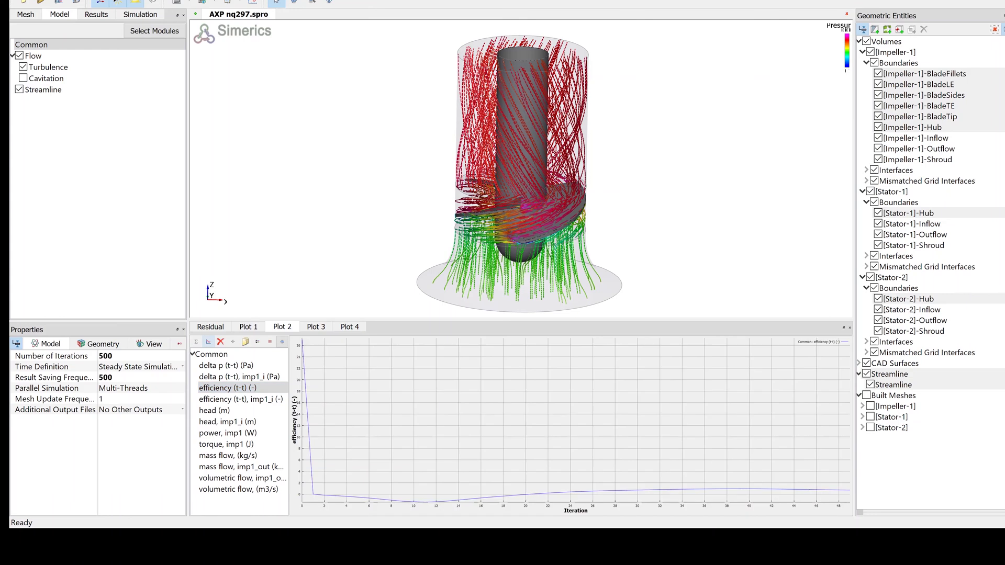
click(241, 399)
click(209, 342)
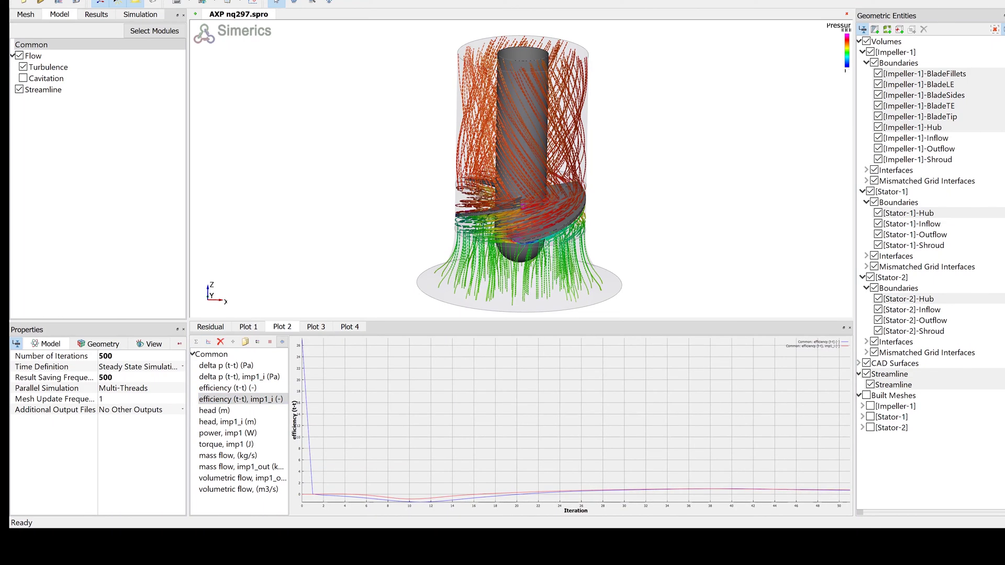
drag(815, 474, 850, 504)
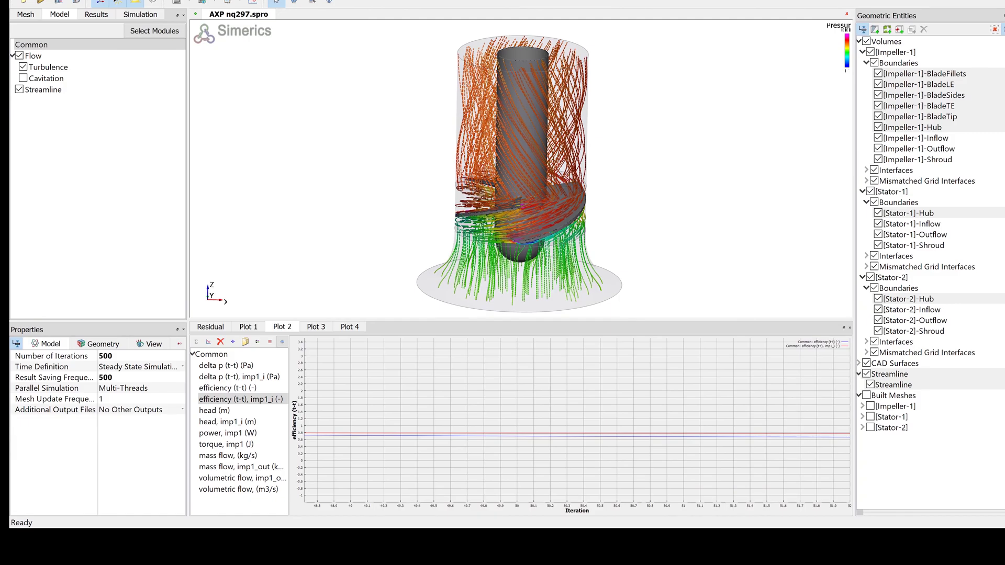
drag(746, 407, 850, 466)
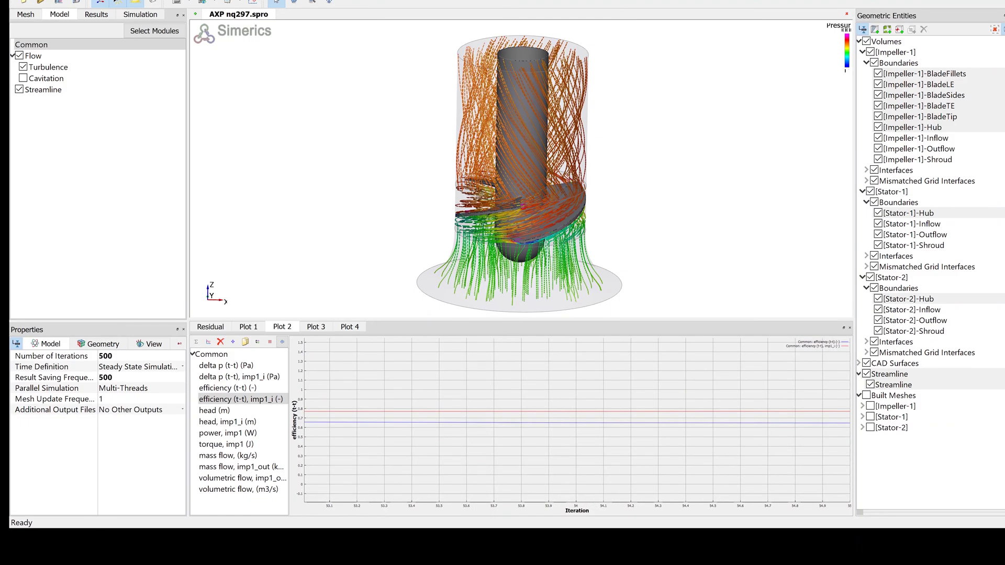
Plot the impeller power result, power, imp1 (W), against iterations in Plot 3
click(309, 326)
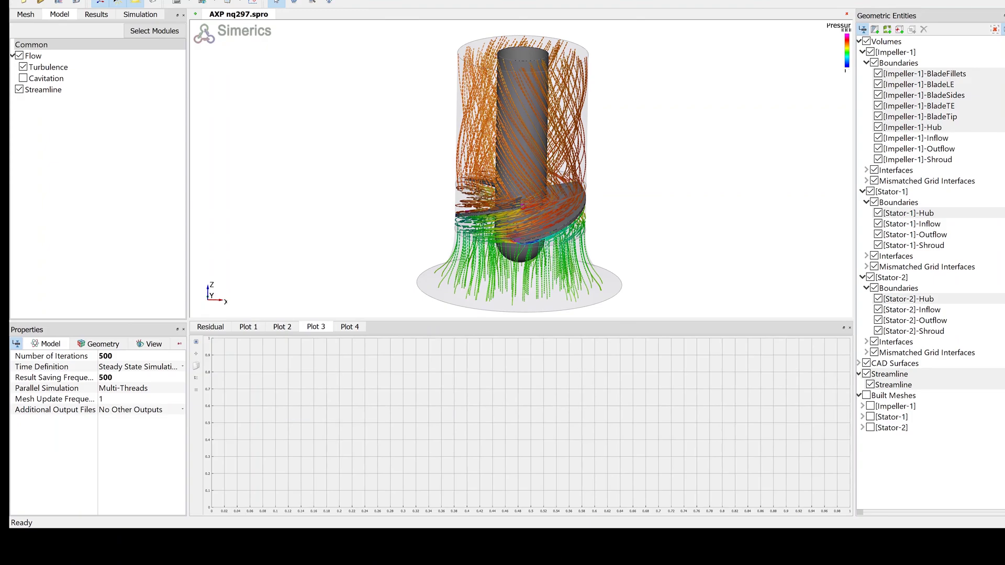
click(196, 342)
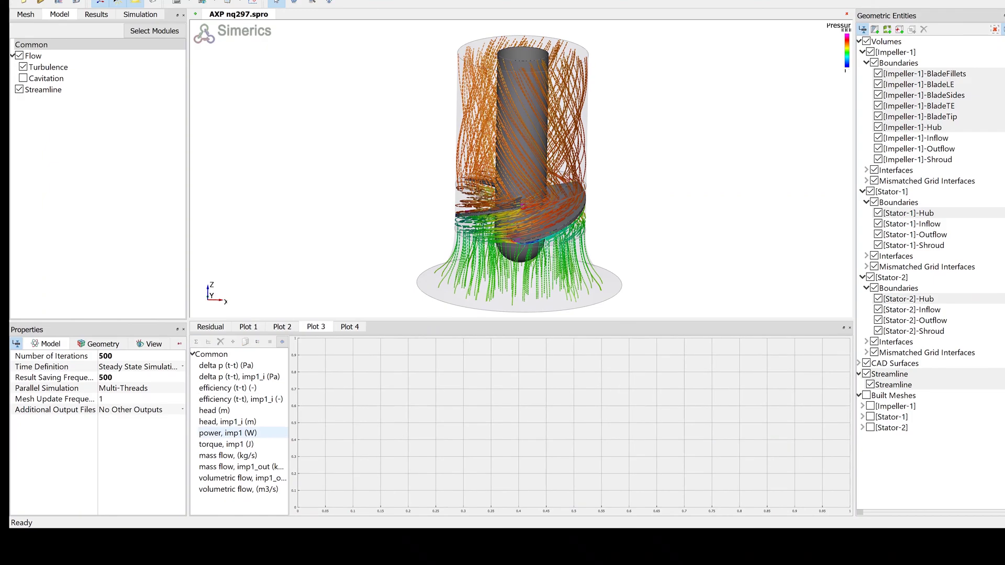
click(229, 434)
click(227, 433)
click(209, 342)
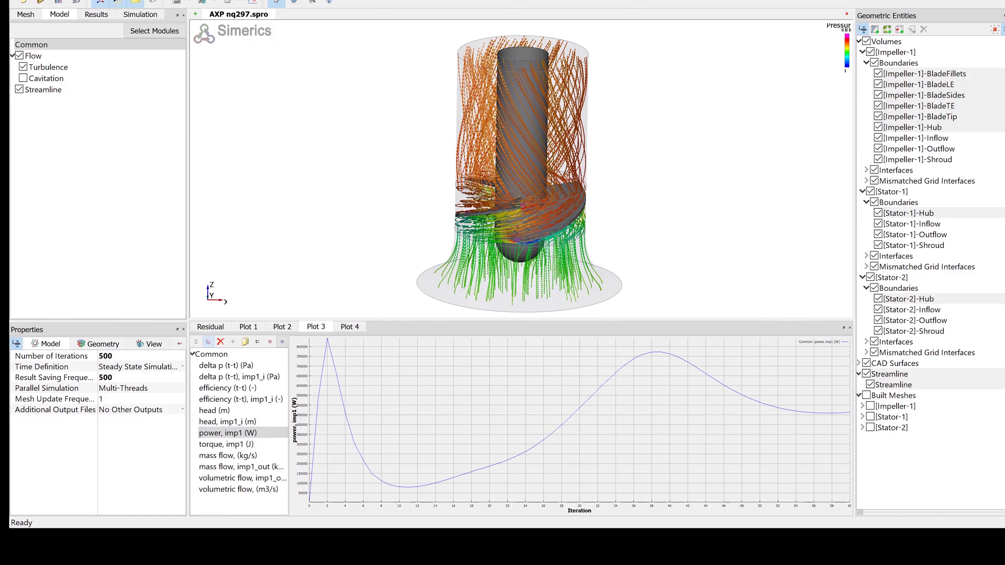
Plot the impeller torque result, torque, imp1 (J), against iterations in Plot 4
click(354, 326)
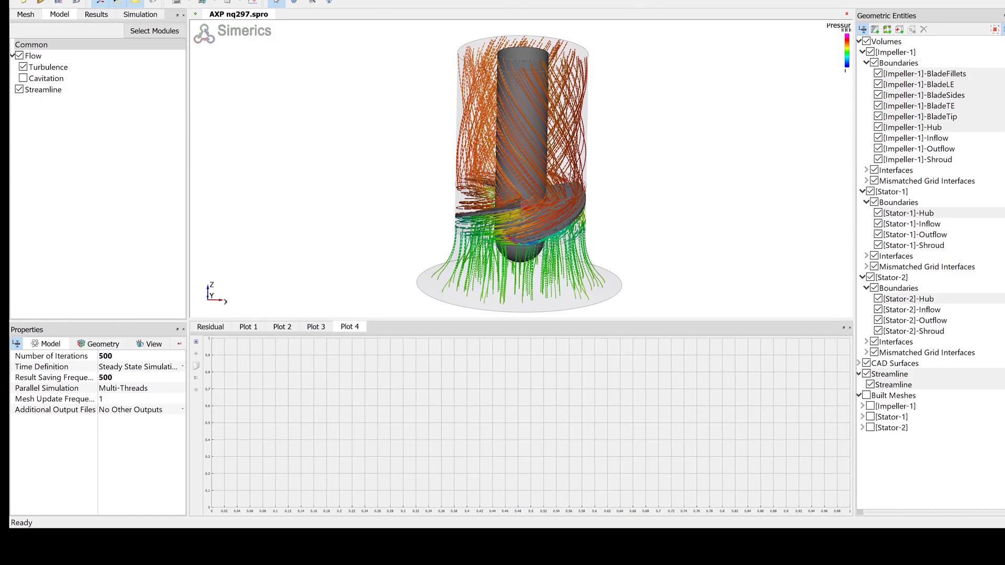
click(195, 342)
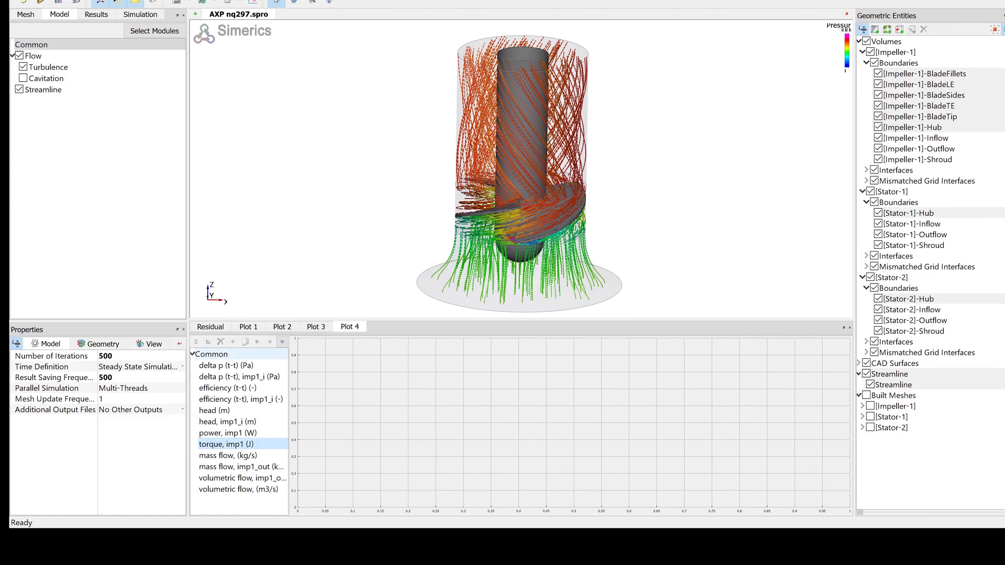
click(208, 342)
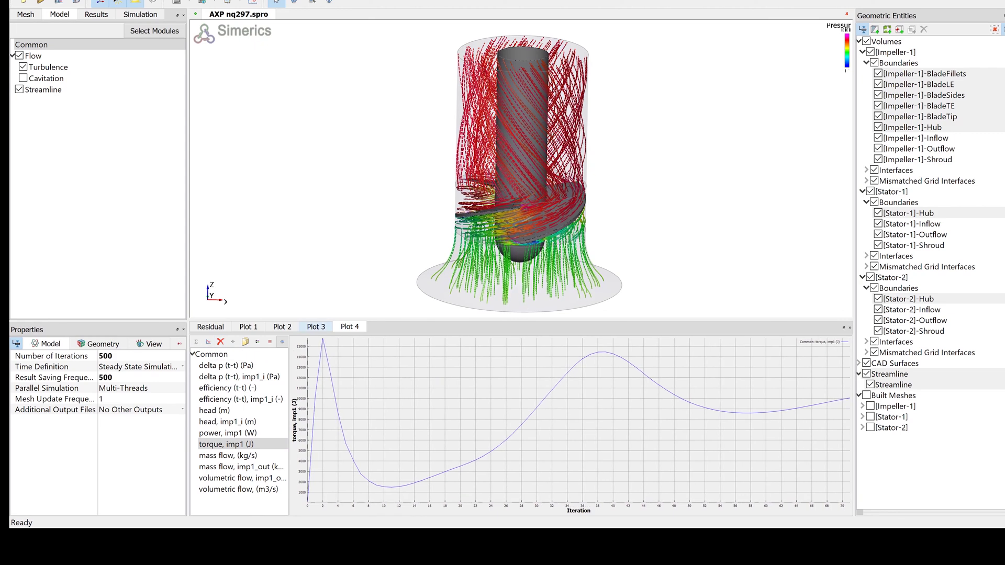
Review the progress of the power, efficiency and head plots and the residual curves
click(315, 327)
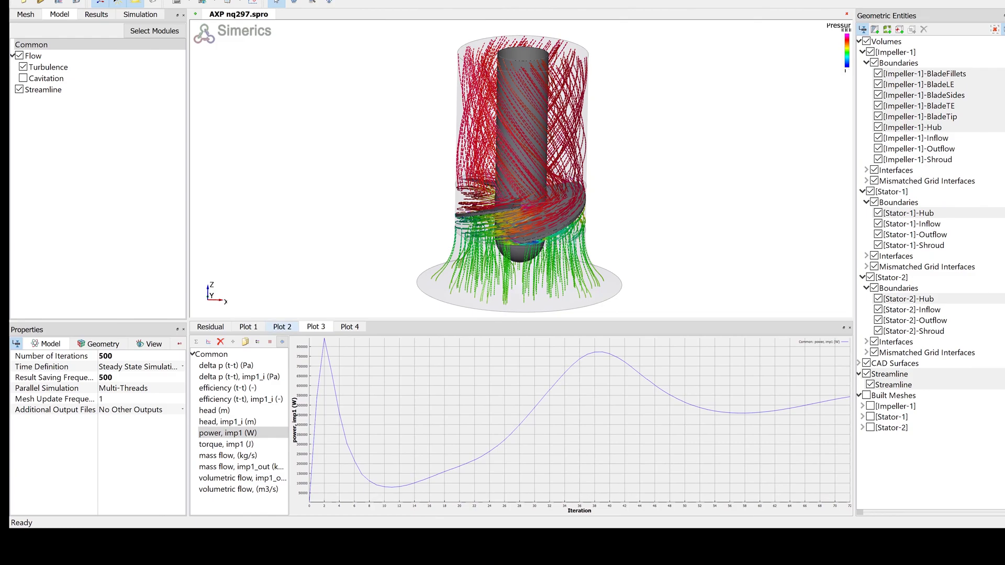
click(283, 327)
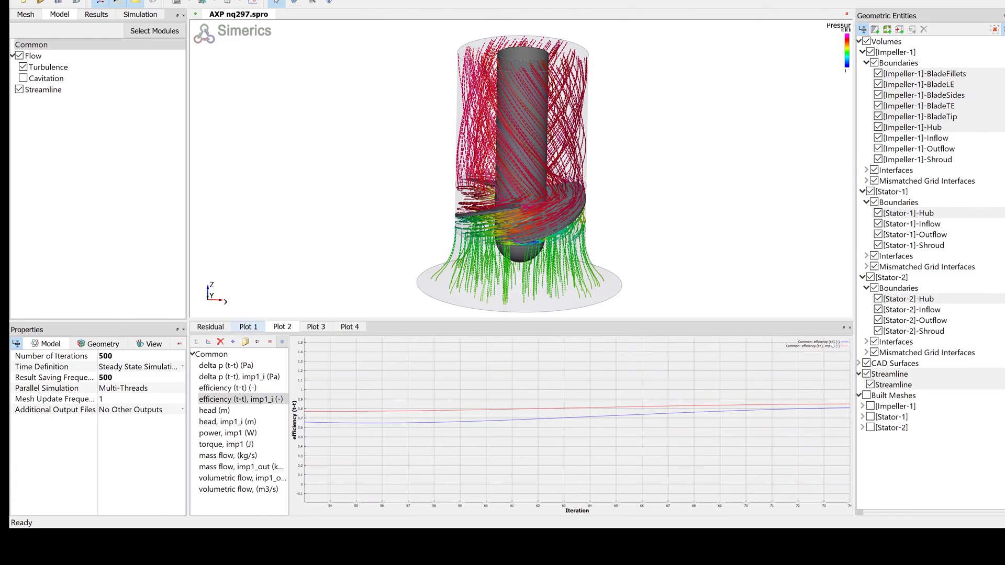
click(248, 327)
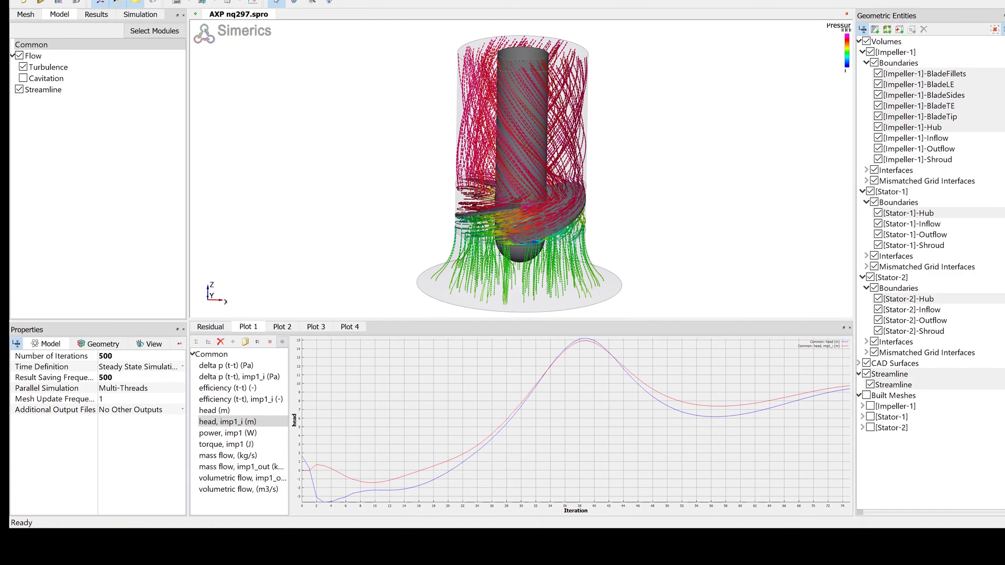
click(210, 327)
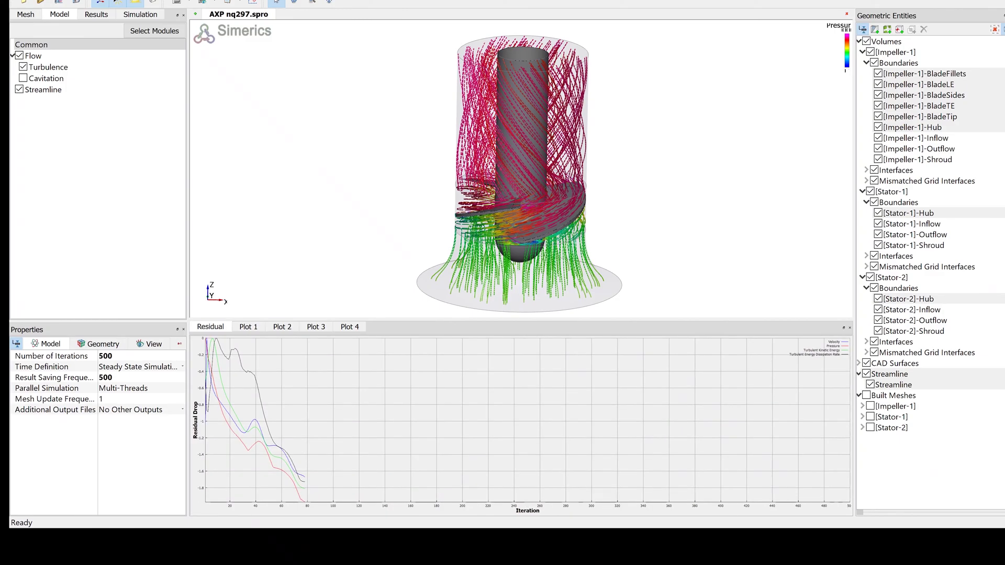
Color the impeller blade surfaces, the impeller hub and both stator hubs by pressure, together with the streamlines
ctrl+click(924, 74)
ctrl+click(925, 74)
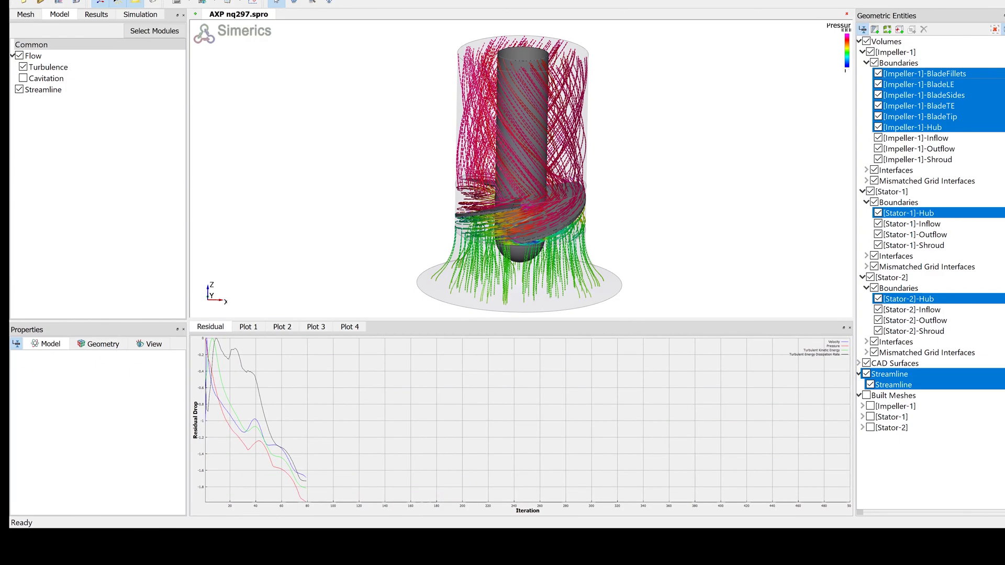
click(96, 15)
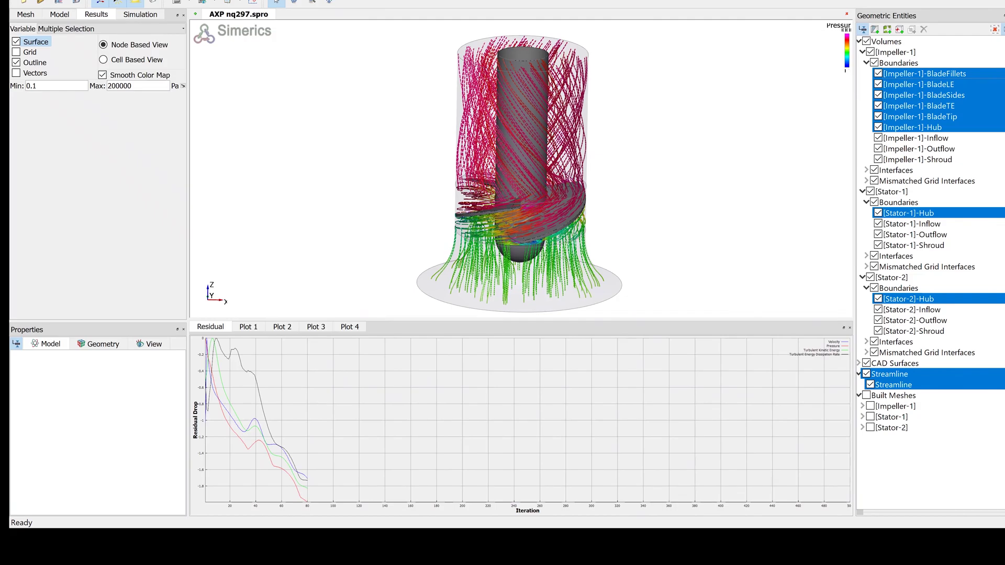
click(110, 28)
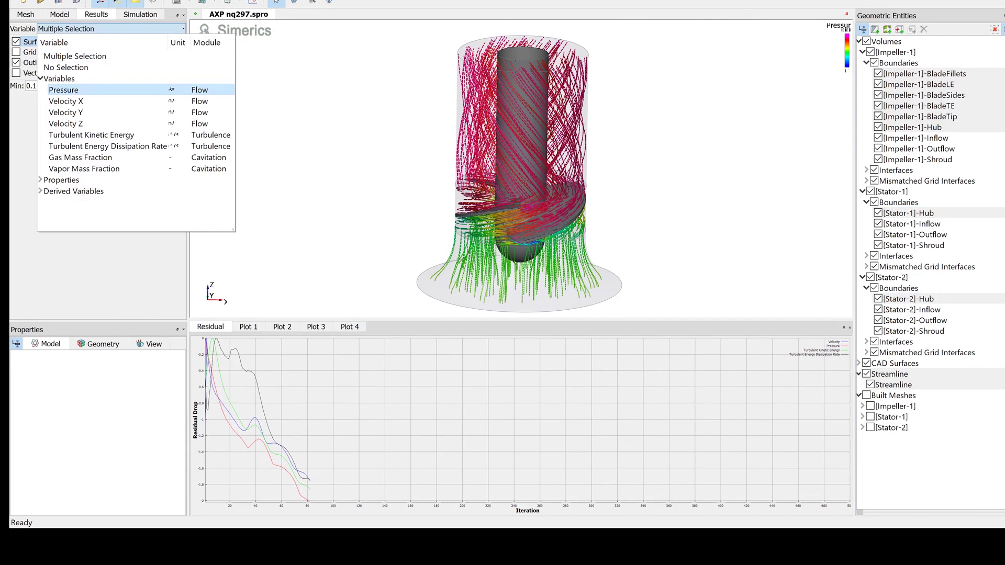
click(64, 90)
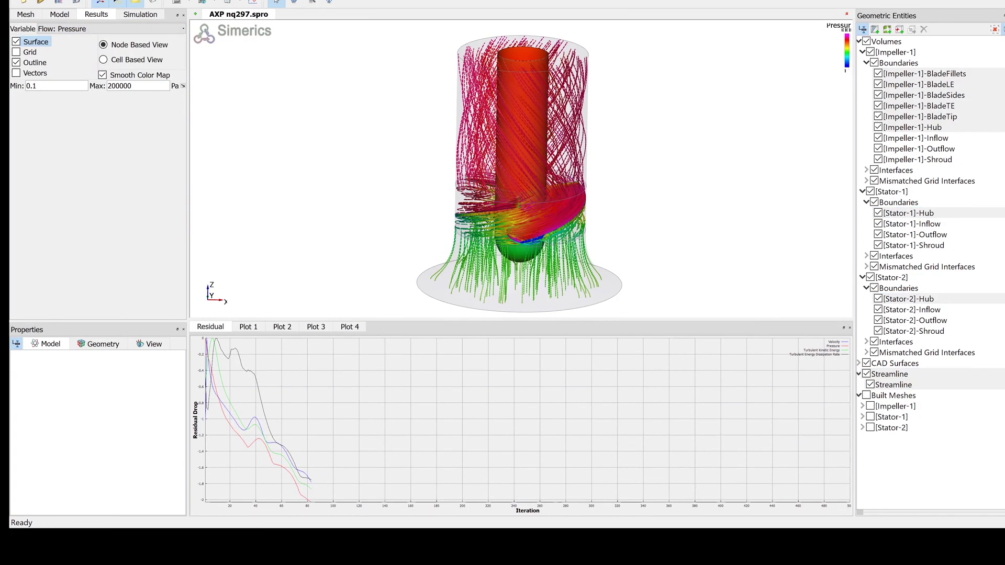
Examine the pressure distribution on the impeller blades and hub up close, from the side and from the inlet end
scroll(521, 168, up, 5)
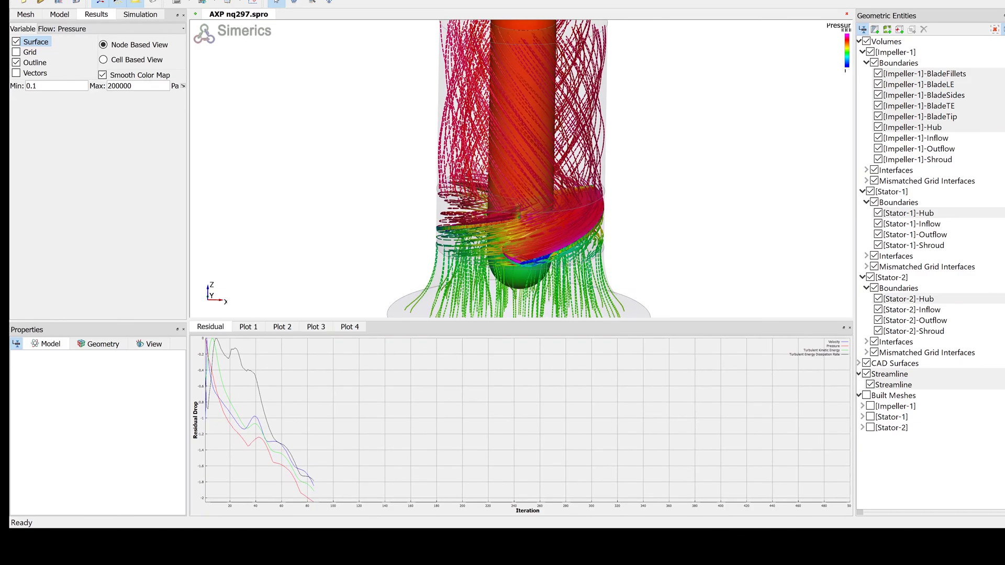
right_click(638, 220)
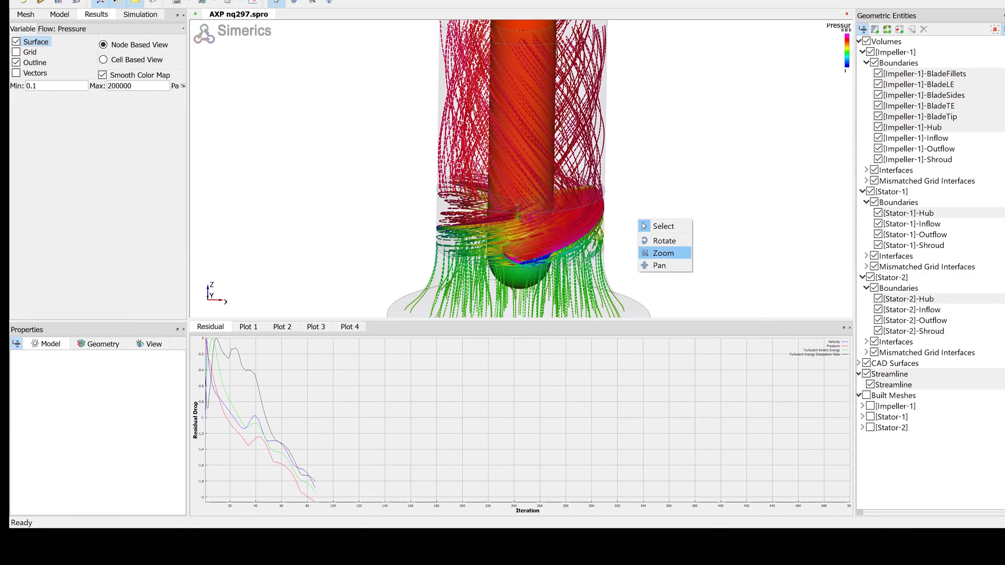
click(652, 254)
drag(652, 253, 628, 209)
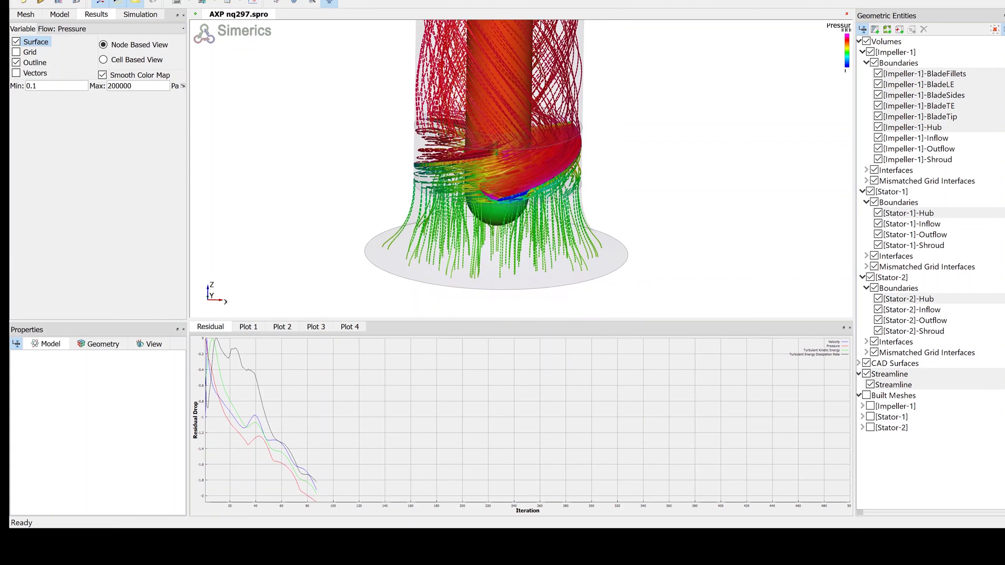
scroll(628, 209, up, 3)
scroll(629, 209, up, 1)
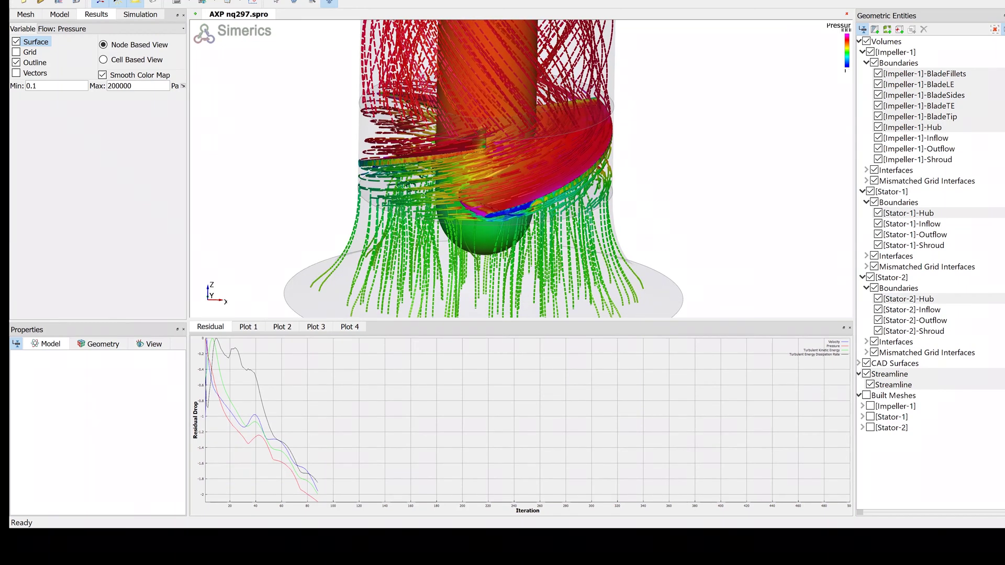
drag(688, 182, 684, 100)
right_click(704, 167)
click(720, 189)
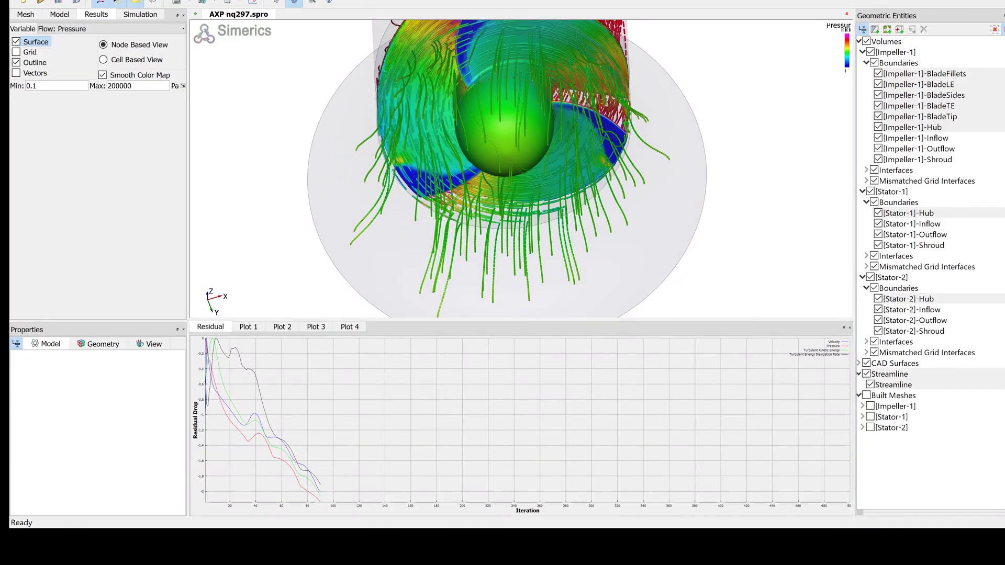